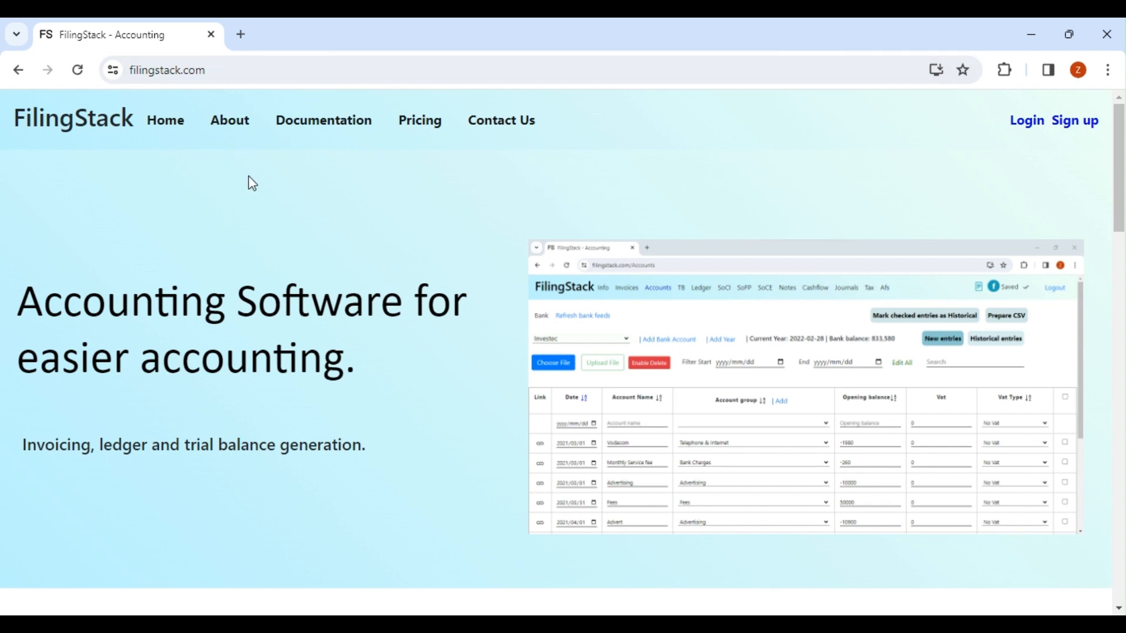
Open the sign-up page and view the registration forms for email and password and for a Google account.
left_click(1076, 121)
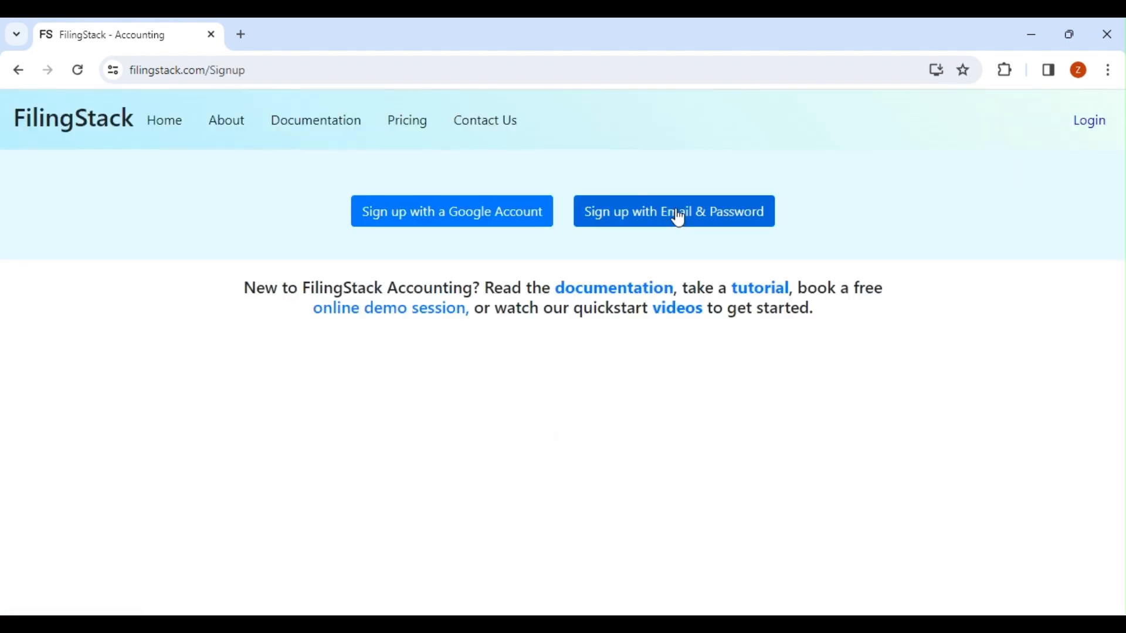
left_click(679, 219)
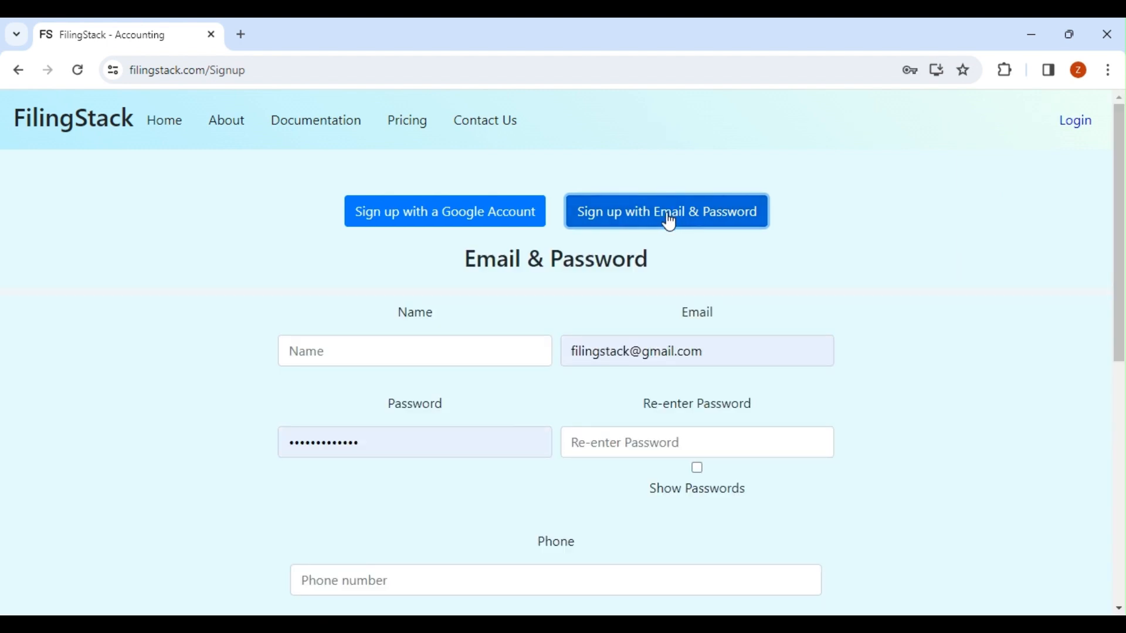
left_click(468, 225)
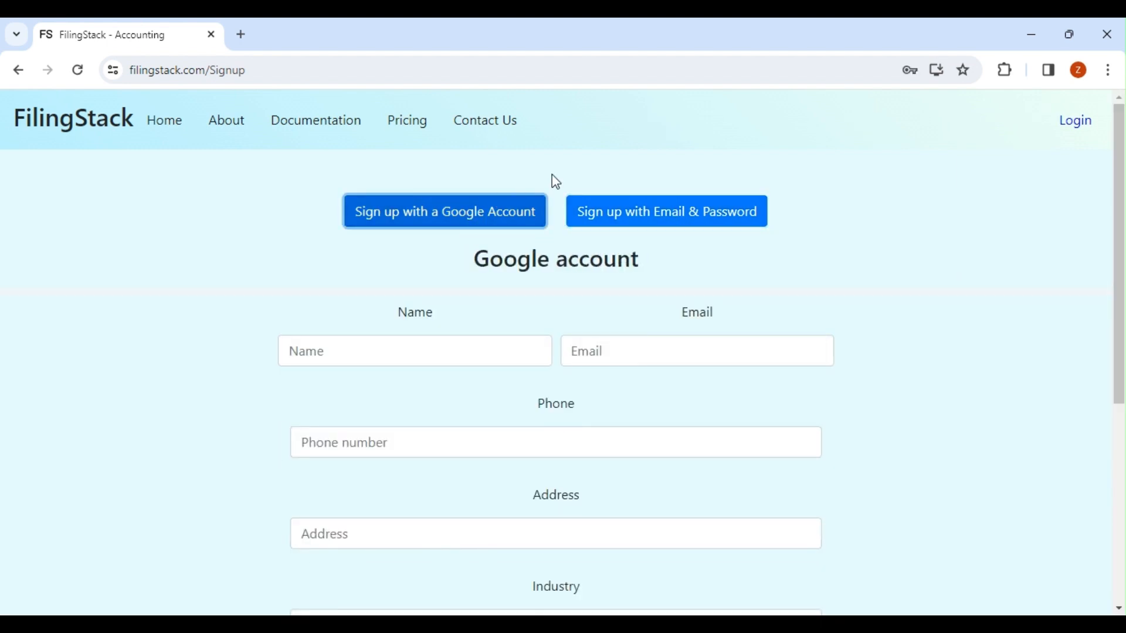
Log in with the email and password option, using the saved account email and password.
left_click(1076, 122)
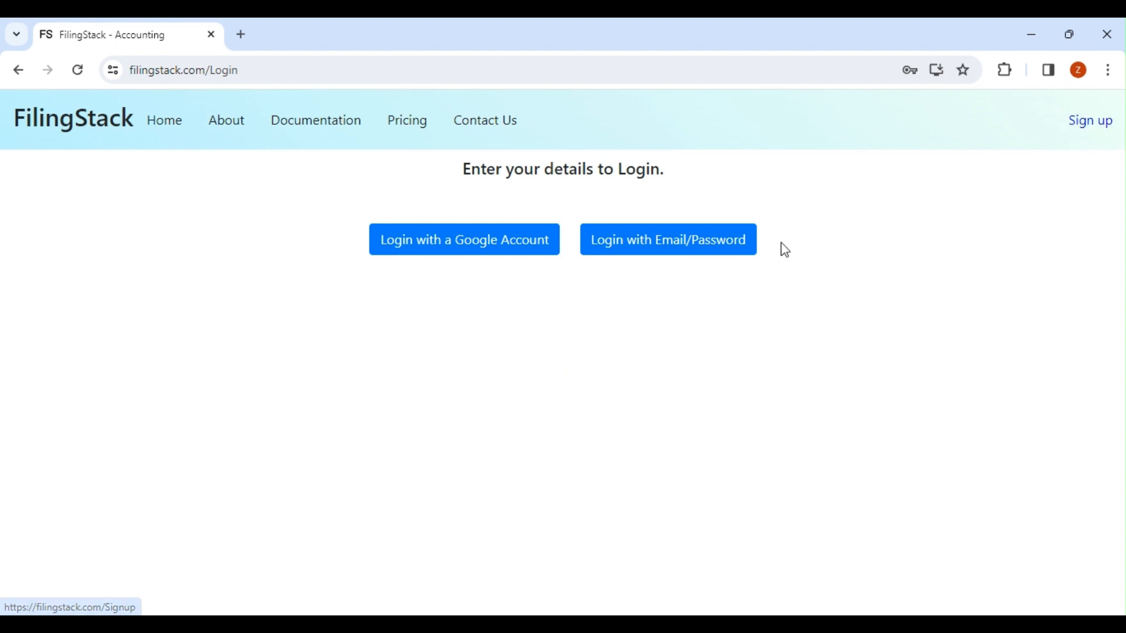
left_click(688, 250)
left_click(573, 301)
left_click(566, 337)
left_click(555, 431)
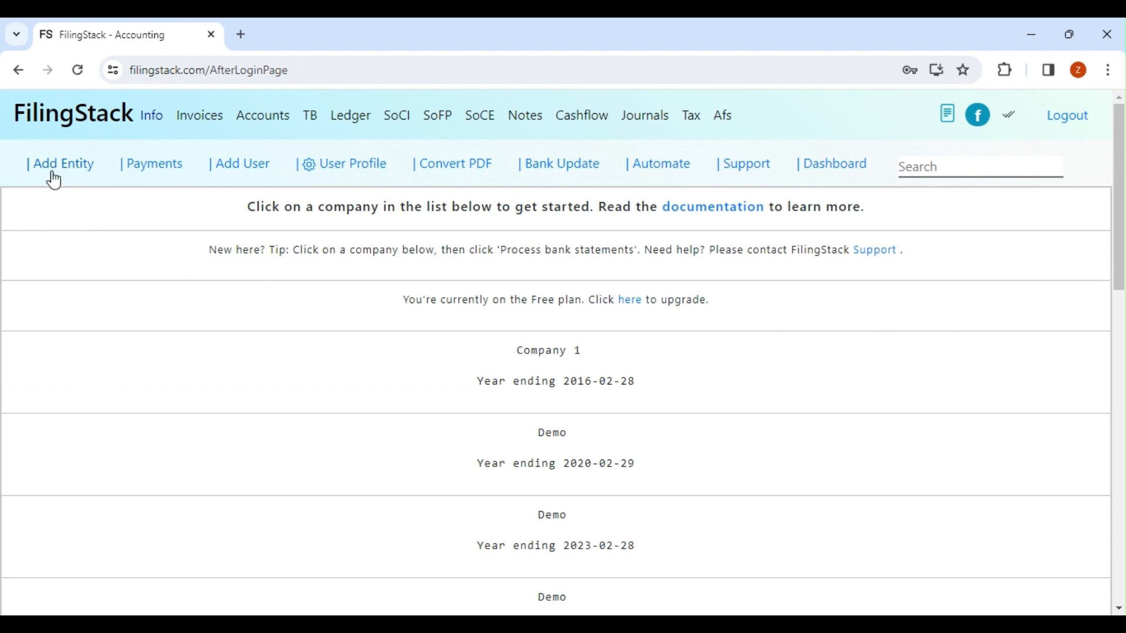
Start adding a new entity named The Lunar Company (Pty) Ltd with the financials type IFRS SME.
left_click(54, 177)
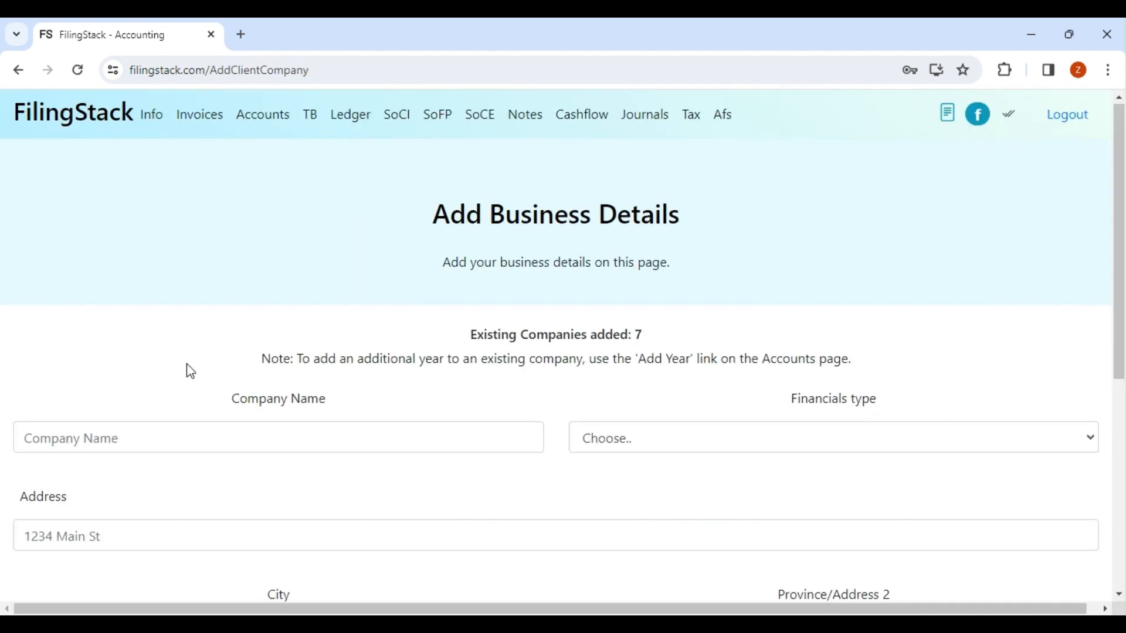
scroll(188, 364, "down", 1)
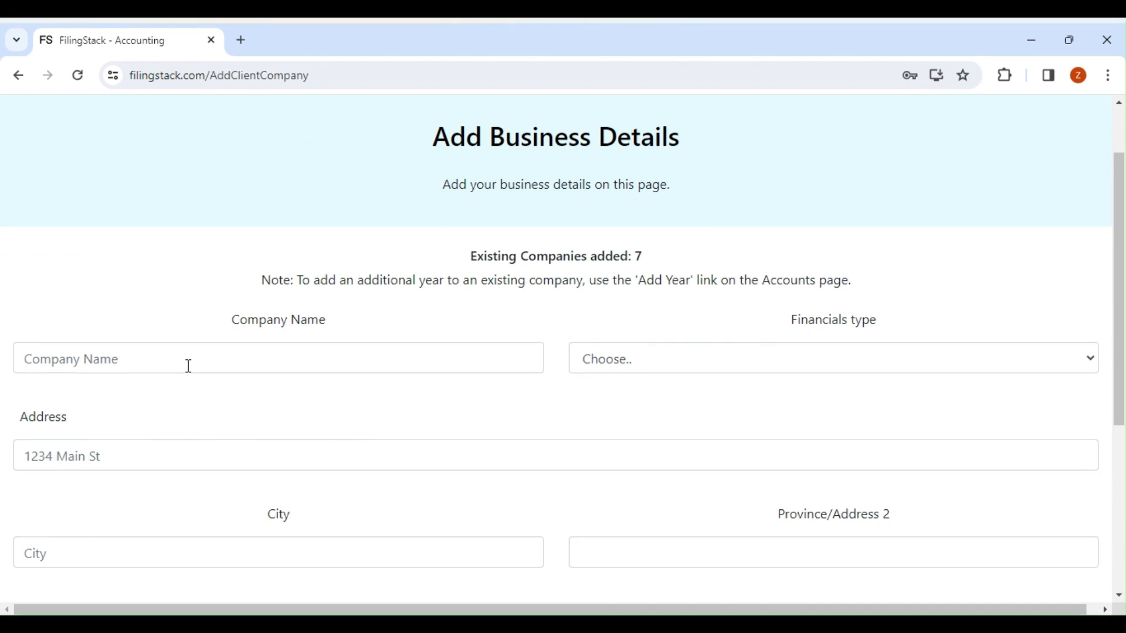
left_click(189, 366)
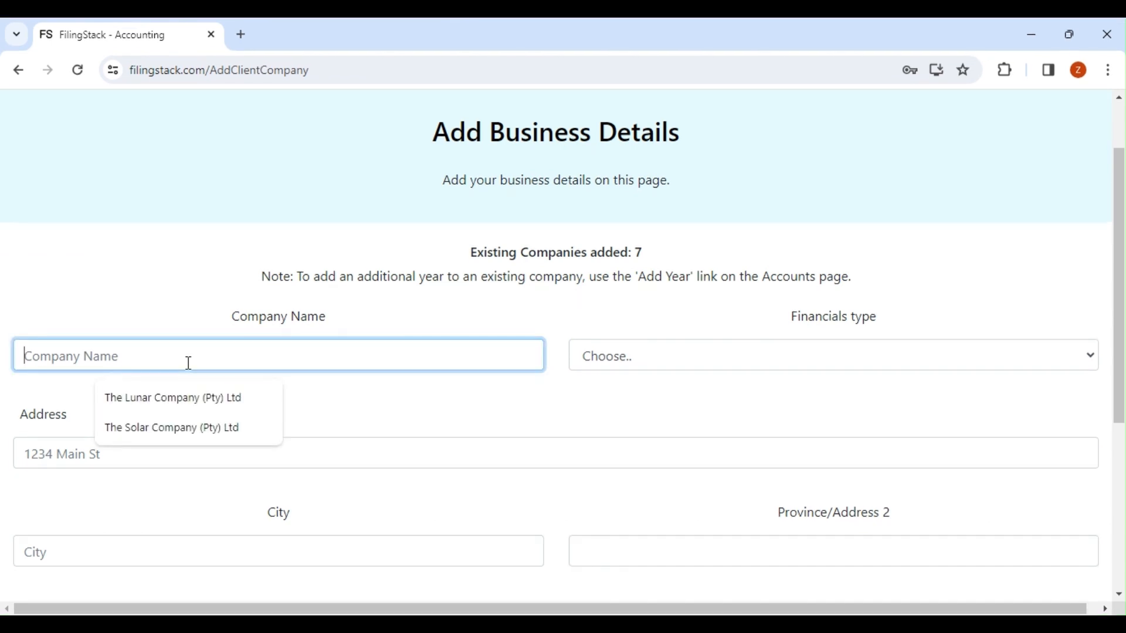
left_click(187, 394)
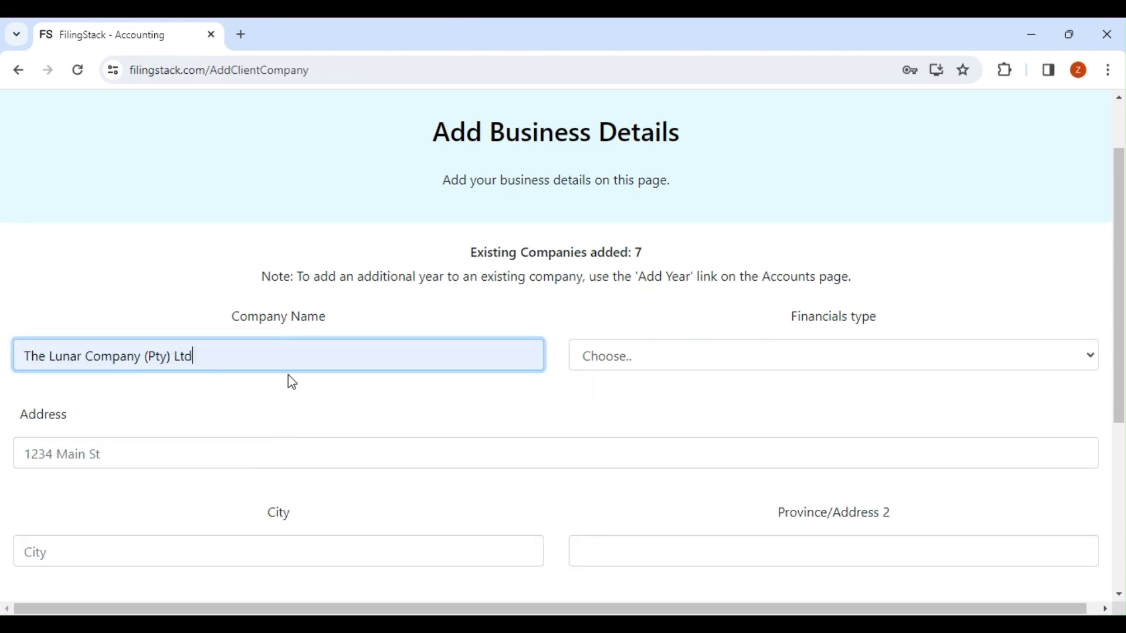
left_click(591, 370)
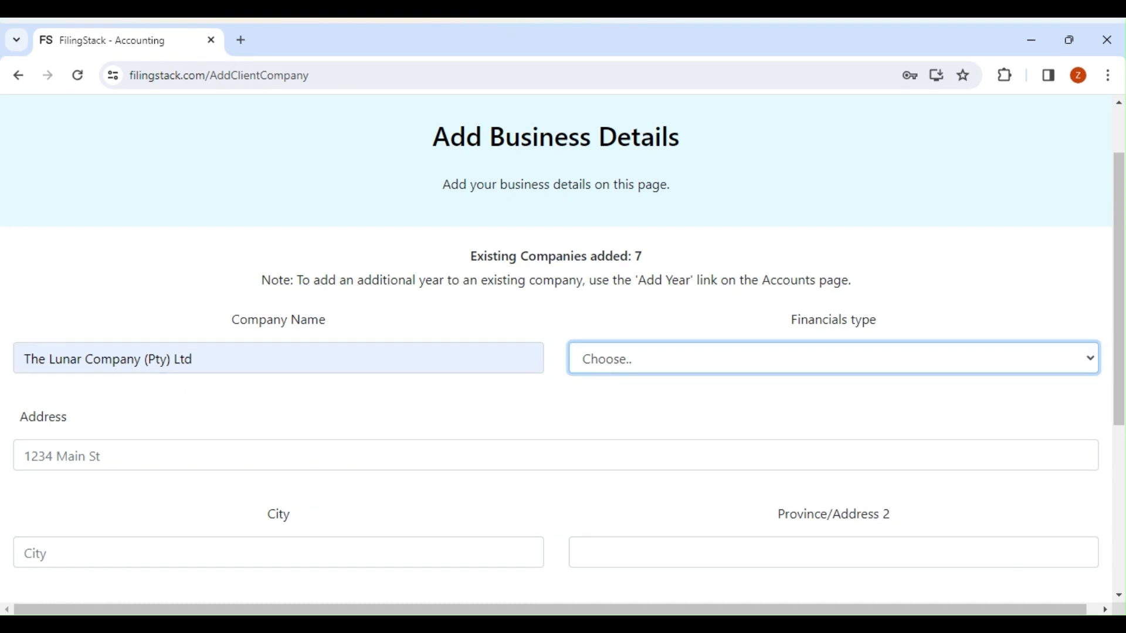
left_click(598, 402)
Fill in the new business's street address, city and province from the saved entries.
scroll(427, 364, "down", 3)
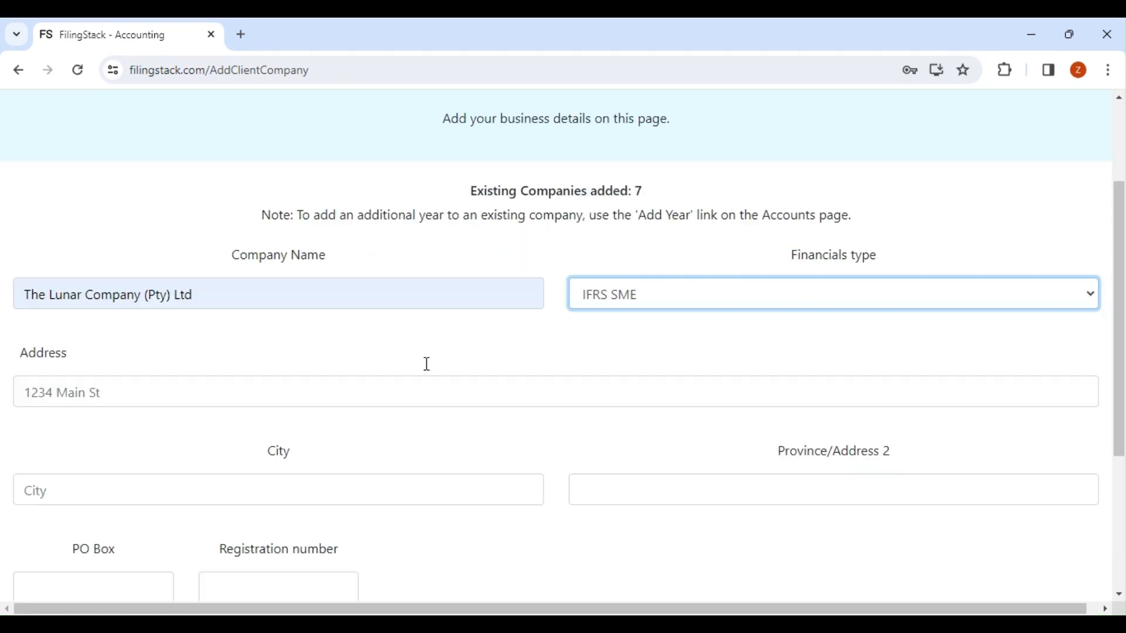
left_click(177, 298)
left_click(140, 330)
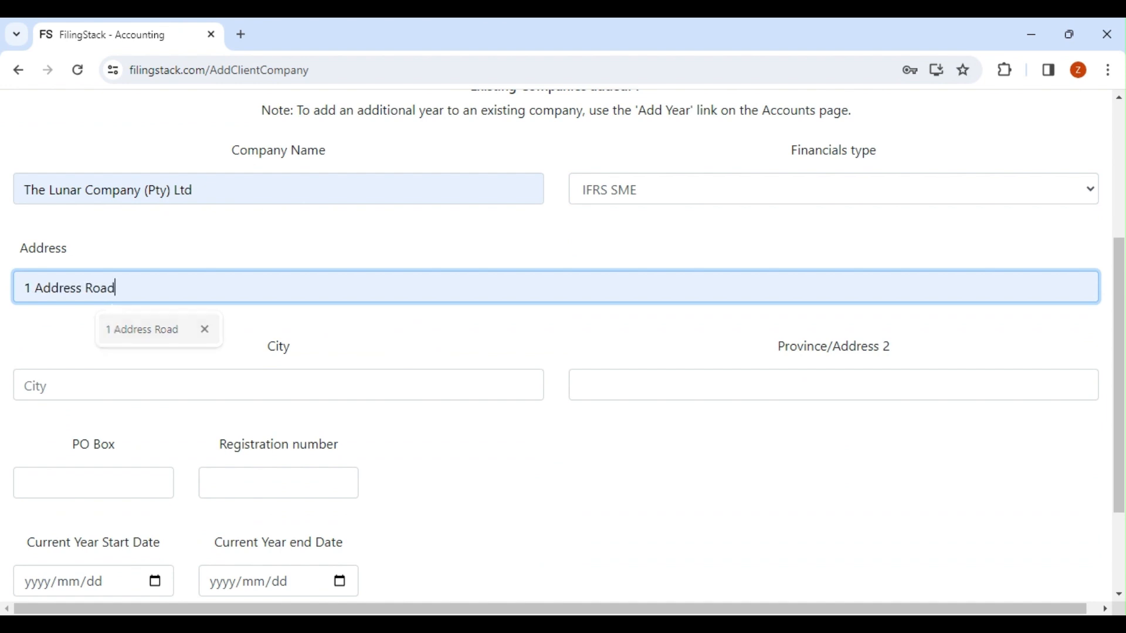
left_click(164, 375)
left_click(138, 458)
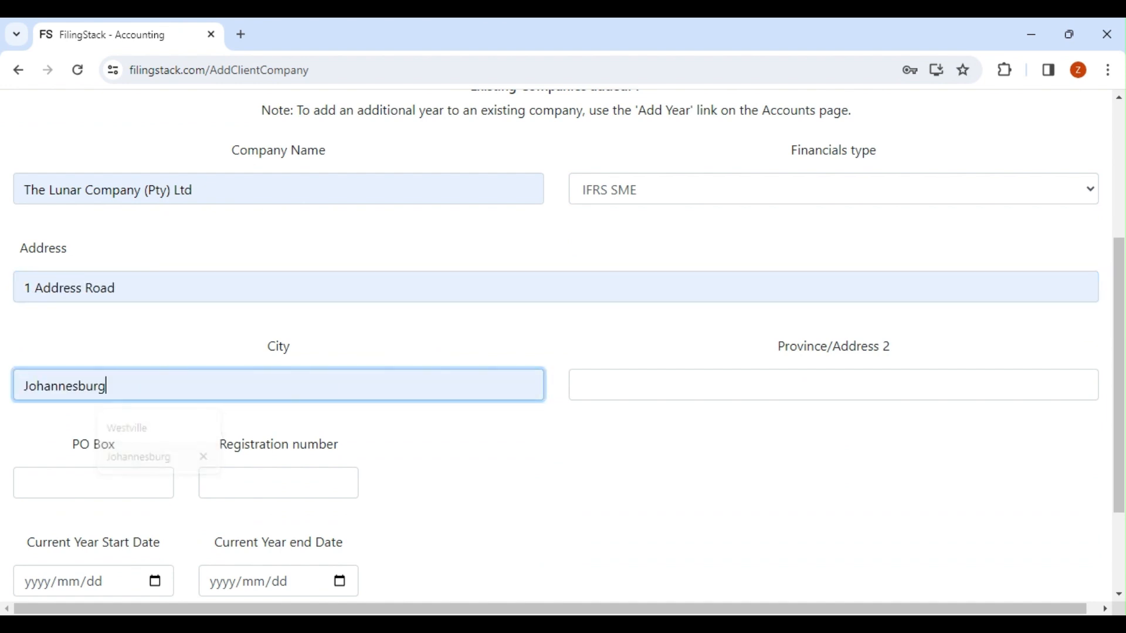
left_click(706, 384)
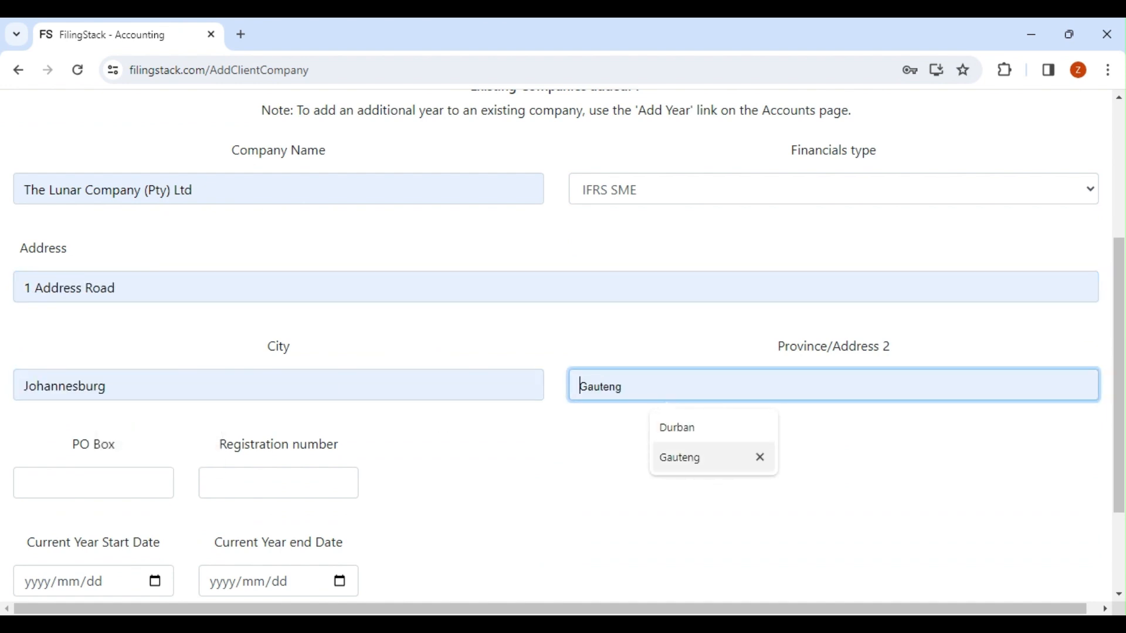
left_click(692, 458)
Fill in the business's PO box and registration number from the saved entries.
scroll(553, 406, "down", 1)
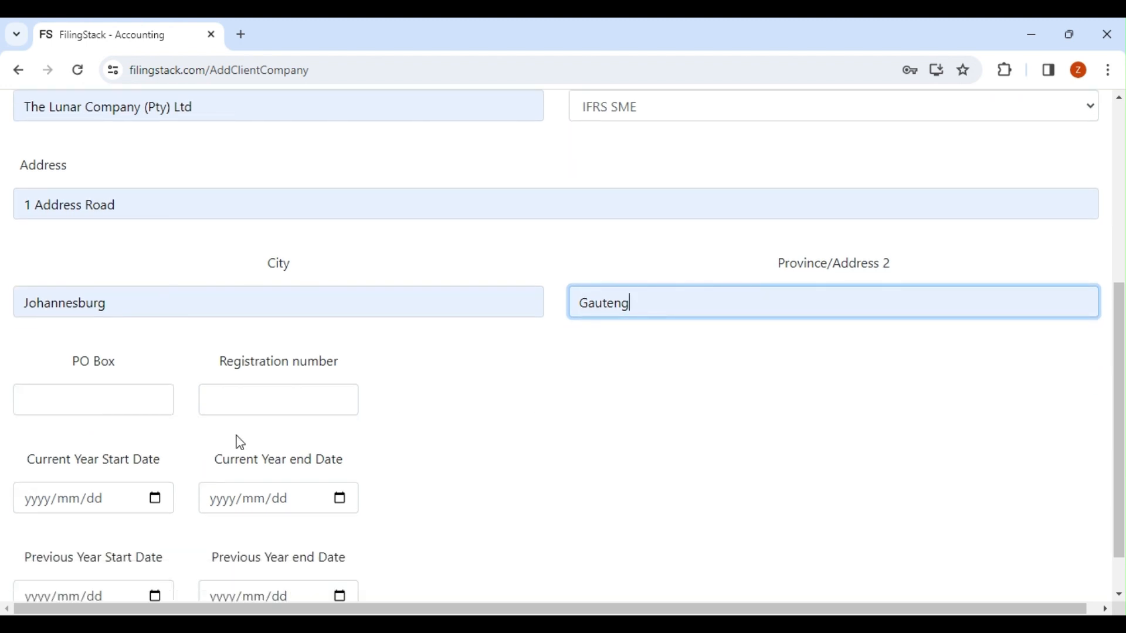
left_click(94, 397)
left_click(103, 443)
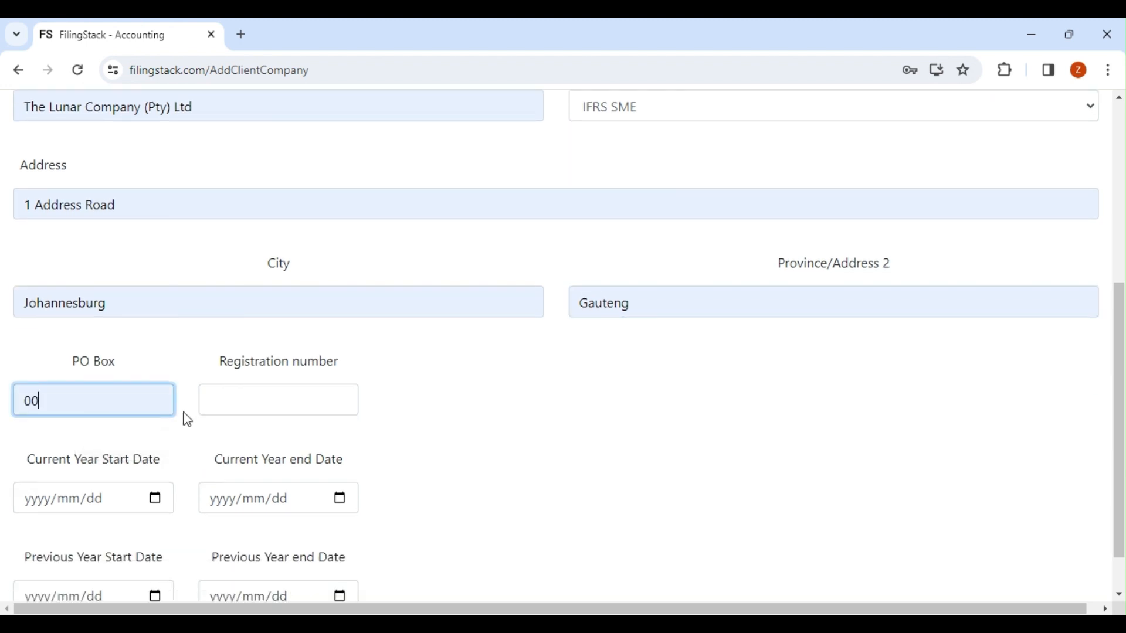
left_click(218, 396)
left_click(310, 470)
Set the current financial year to start on 2022/03/01 and end on 2023/02/28.
scroll(229, 403, "down", 1)
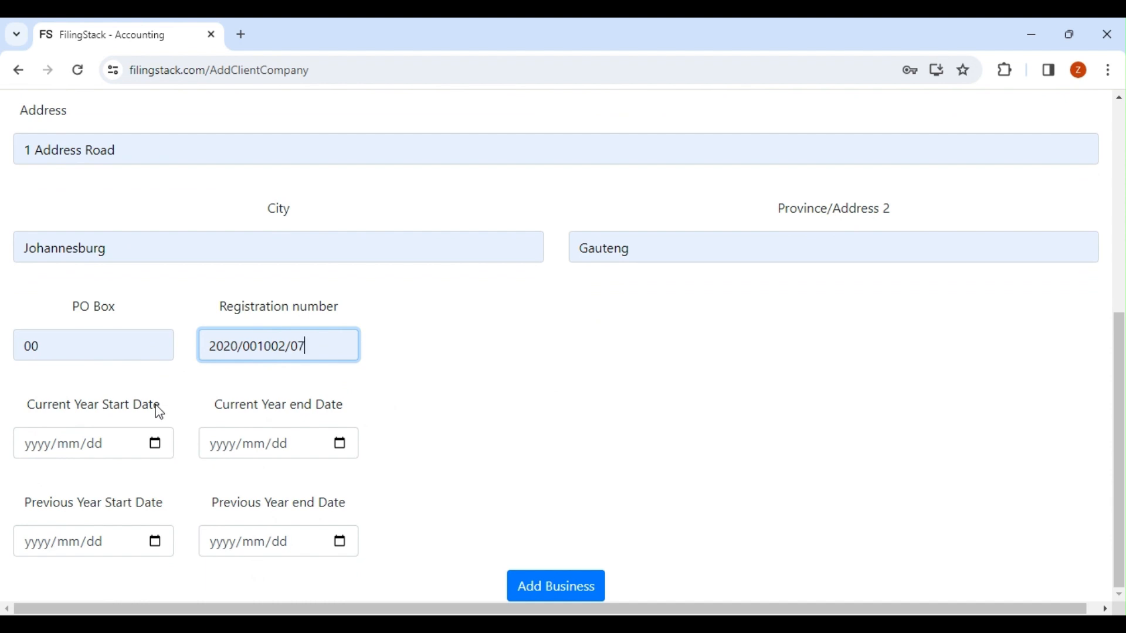
left_click(346, 453)
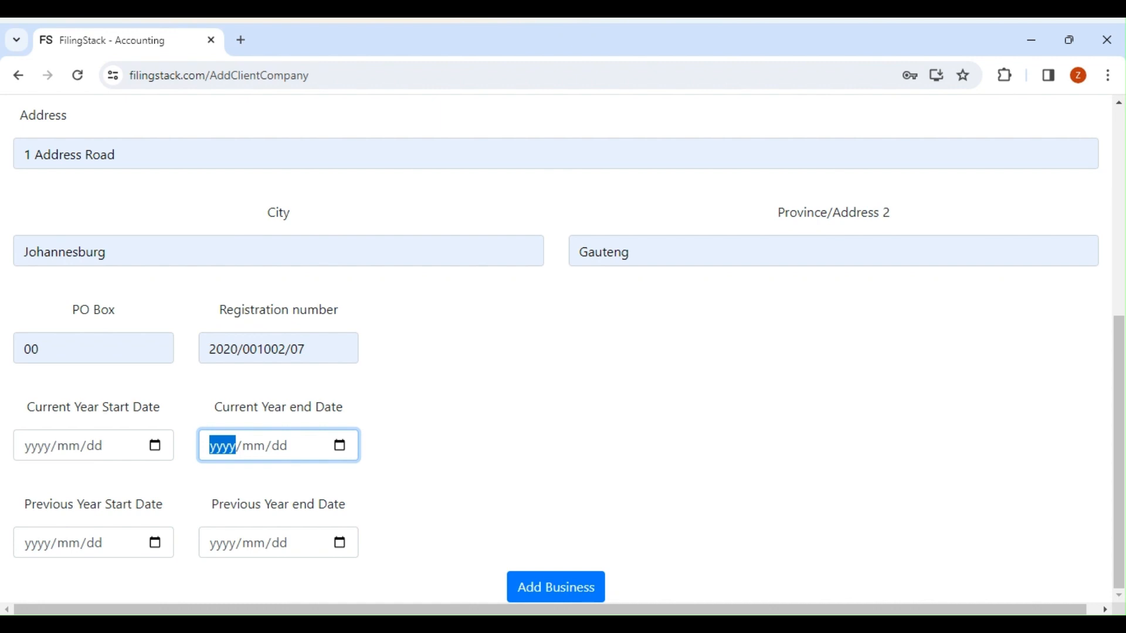
type("2023/02/26")
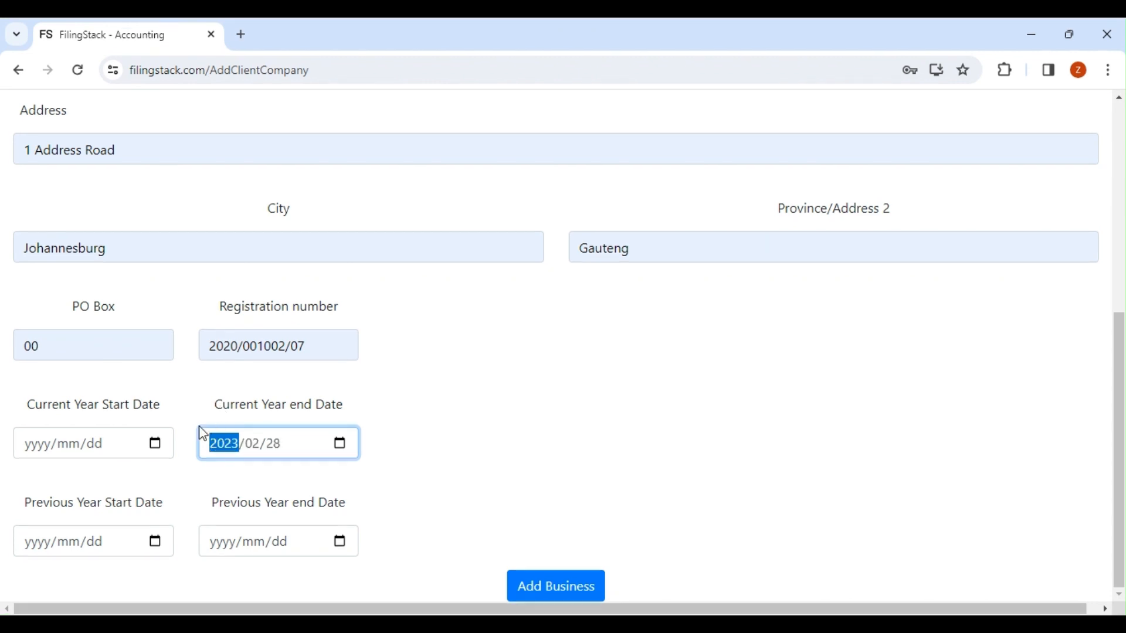
left_click(158, 450)
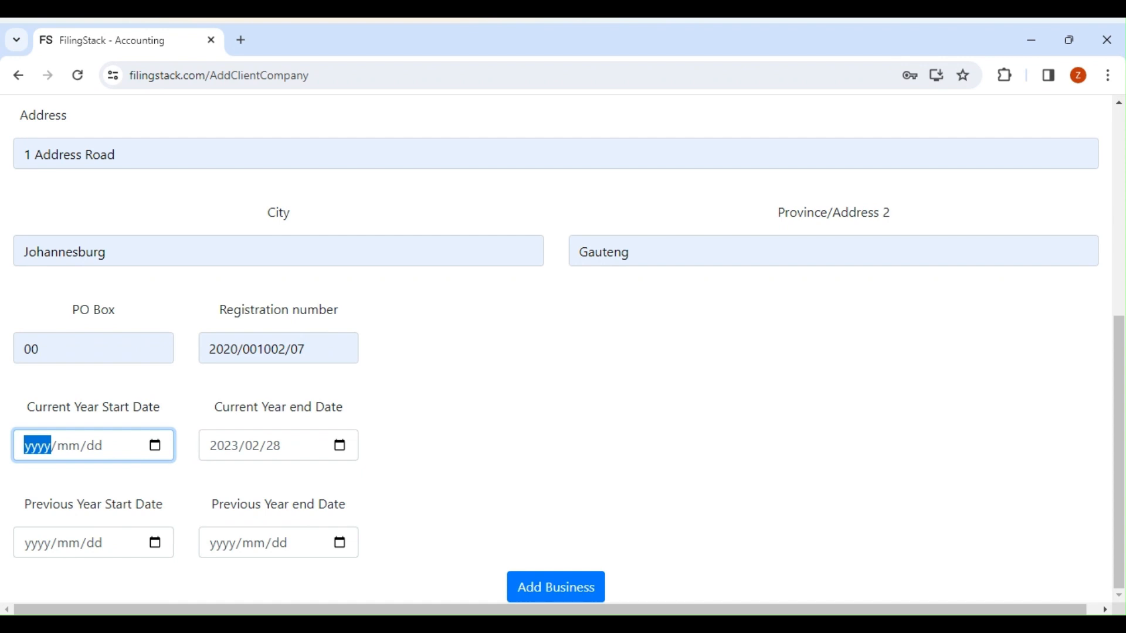
type("2022/03/26")
key("ctrl+v")
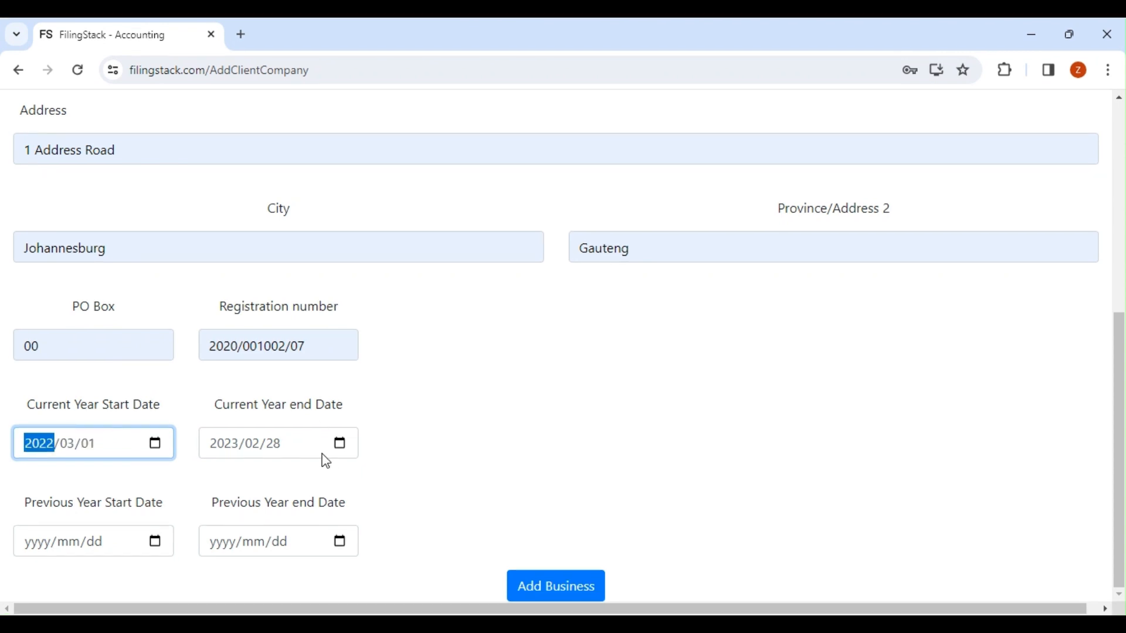
Set the previous financial year to start on 2021/03/01 and end on 2022/02/28.
left_click(339, 540)
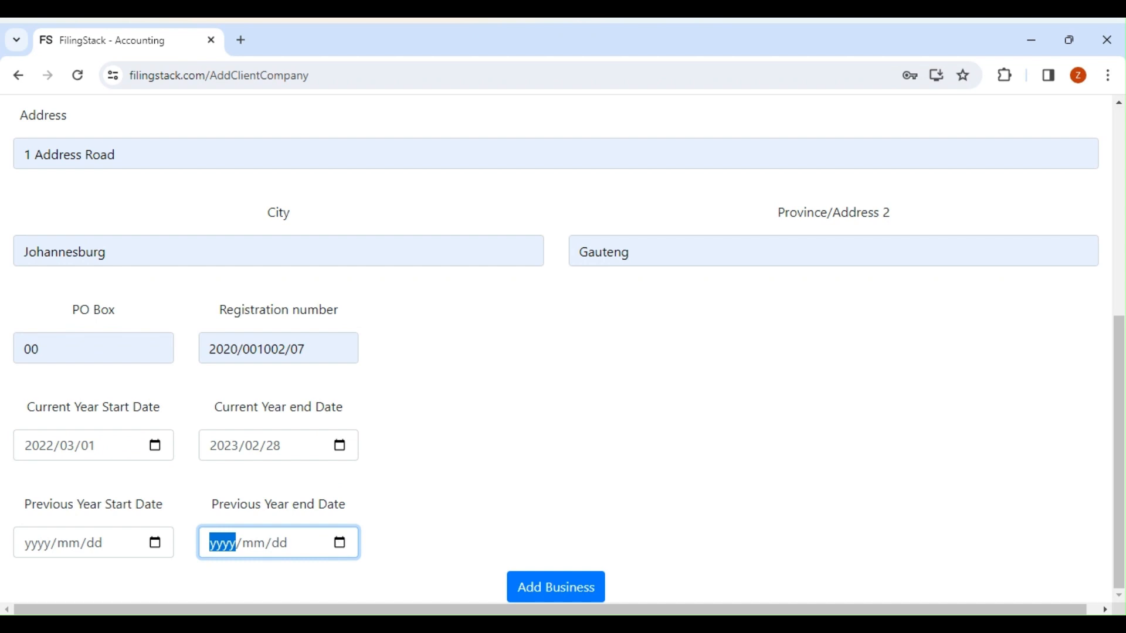
type("2022/02/26")
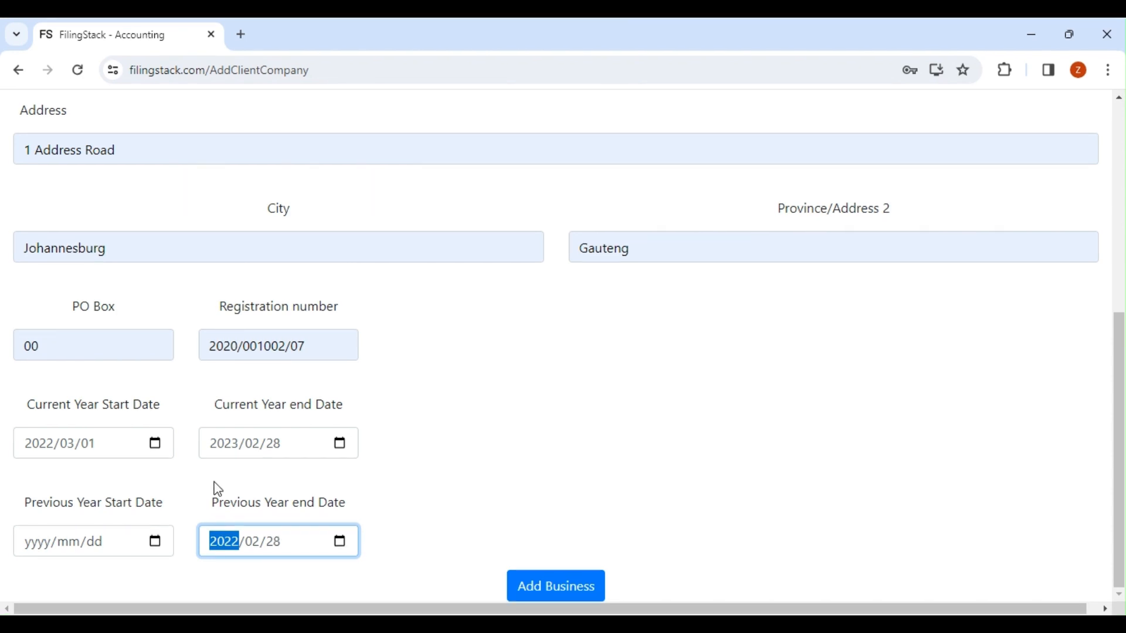
left_click(156, 547)
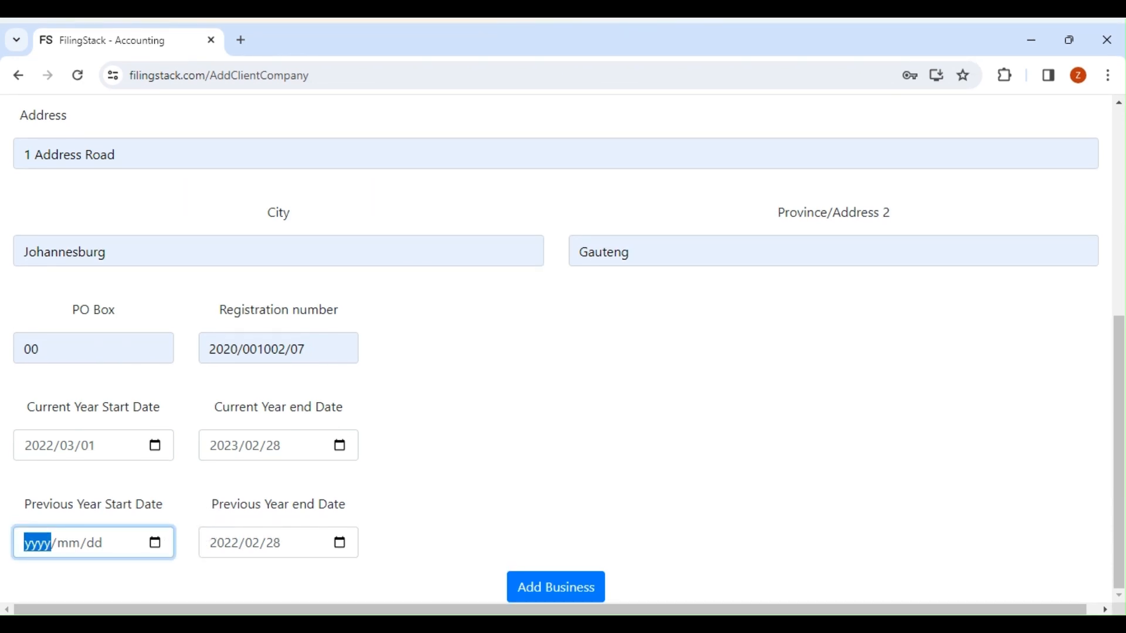
type("2021/03/26")
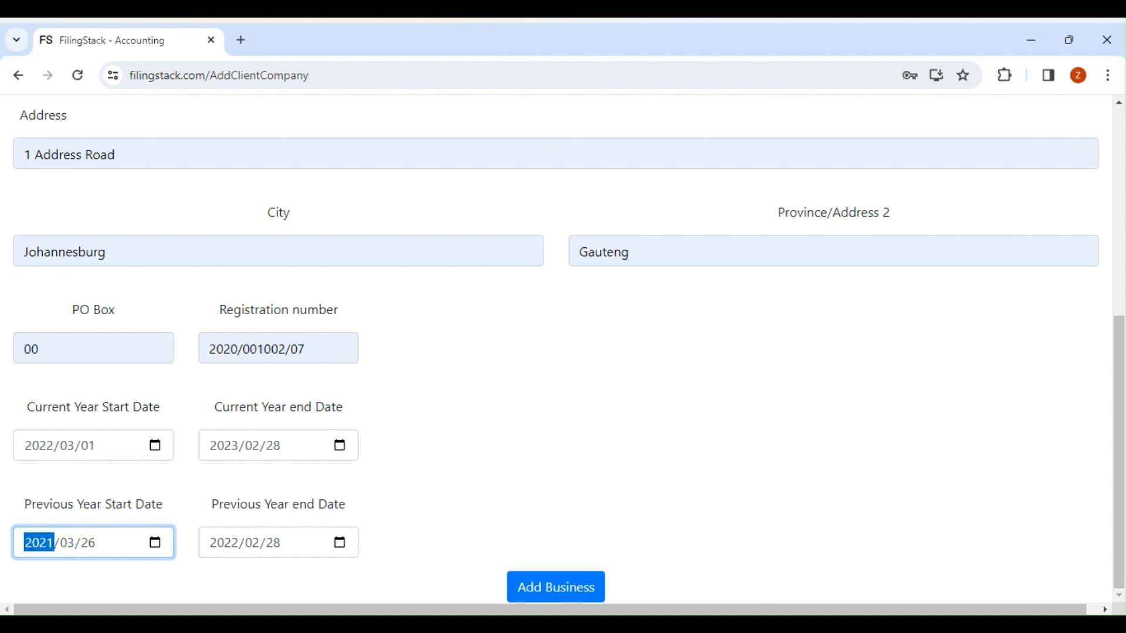
left_click(67, 373)
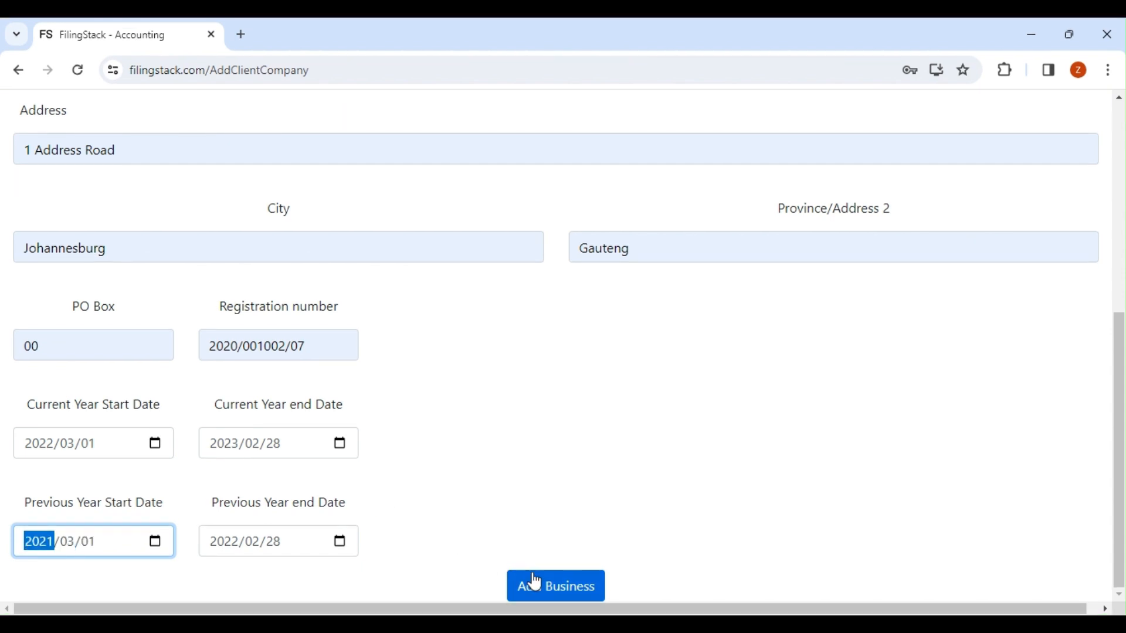
Review the completed business details and submit them to add the business.
scroll(550, 526, "up", 7)
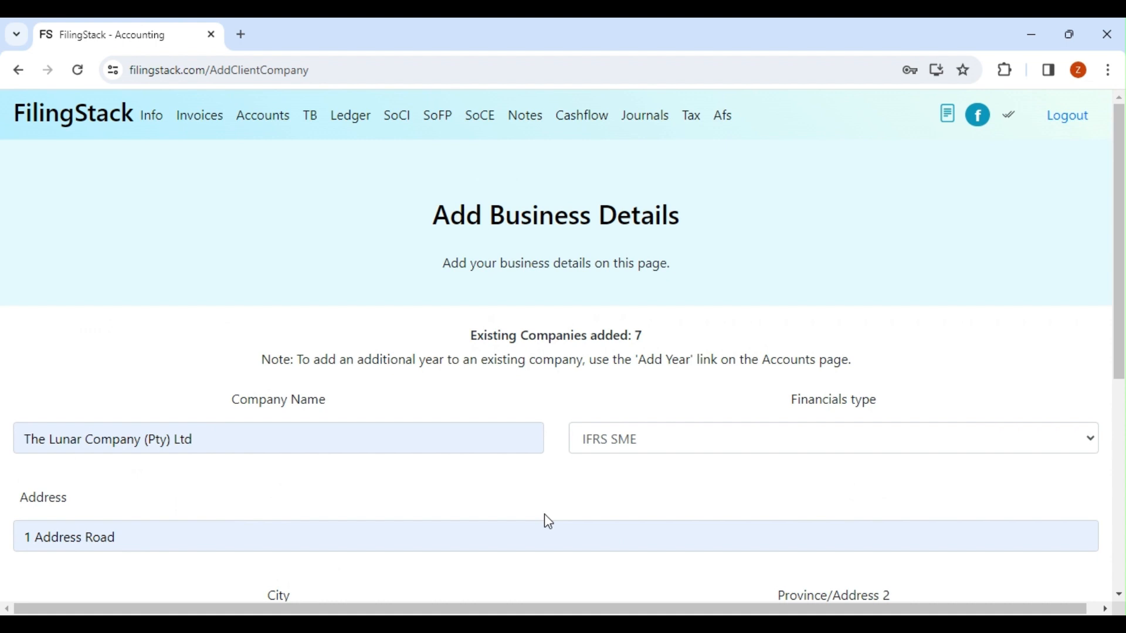
scroll(549, 521, "down", 6)
left_click(553, 588)
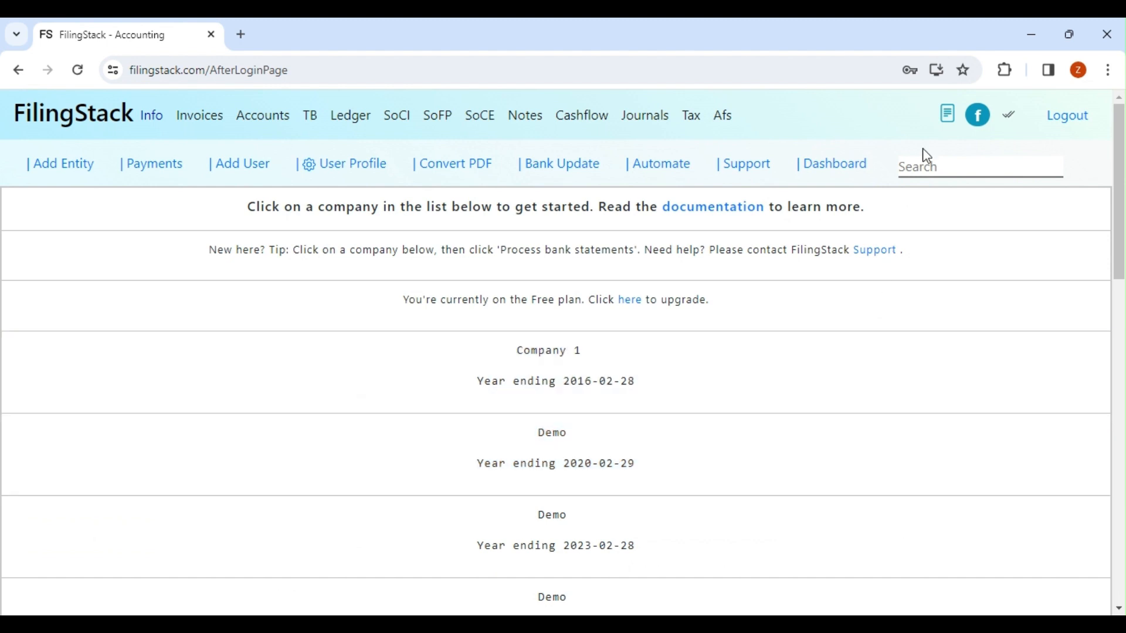
Search the company list for "un", open The Lunar Company (Pty) Ltd and go to its bank statement processing.
left_click(923, 170)
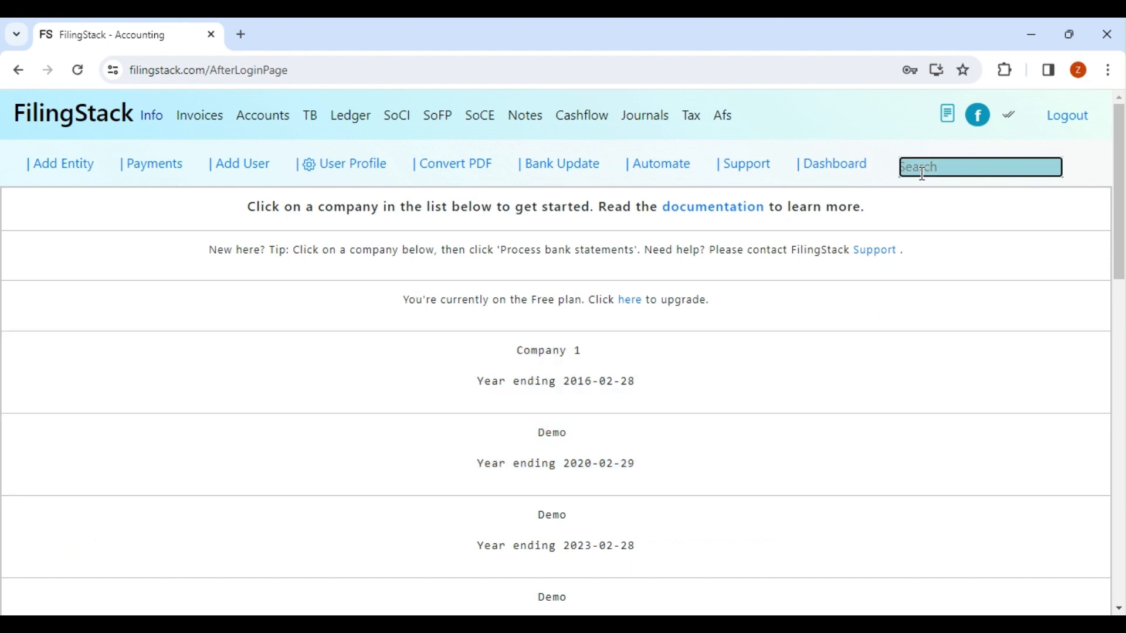
type("un")
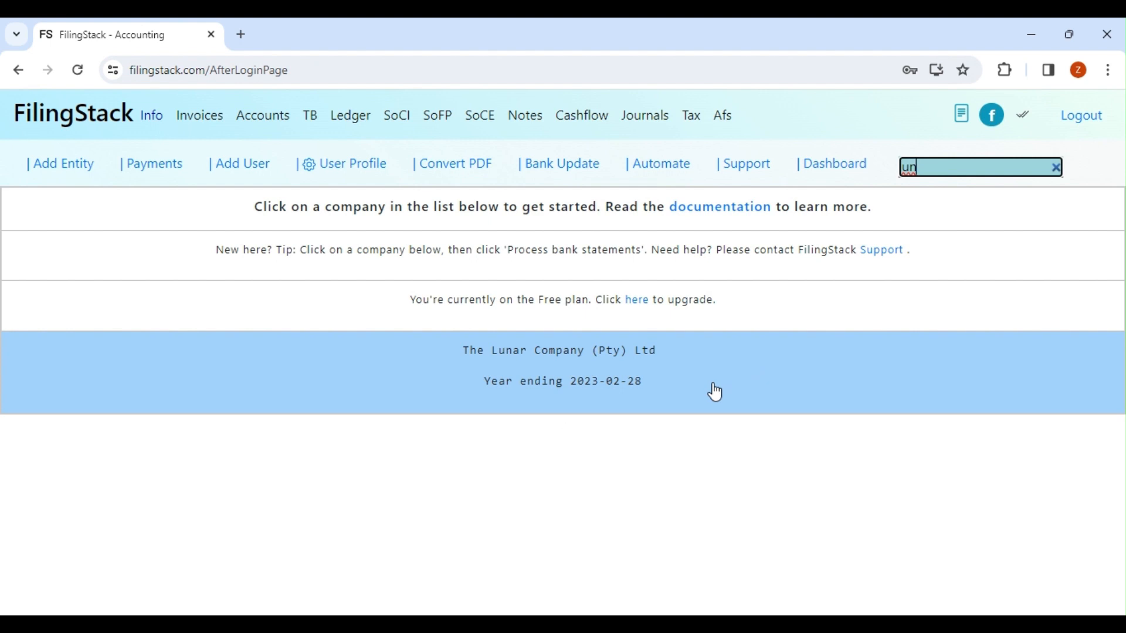
double_click(716, 393)
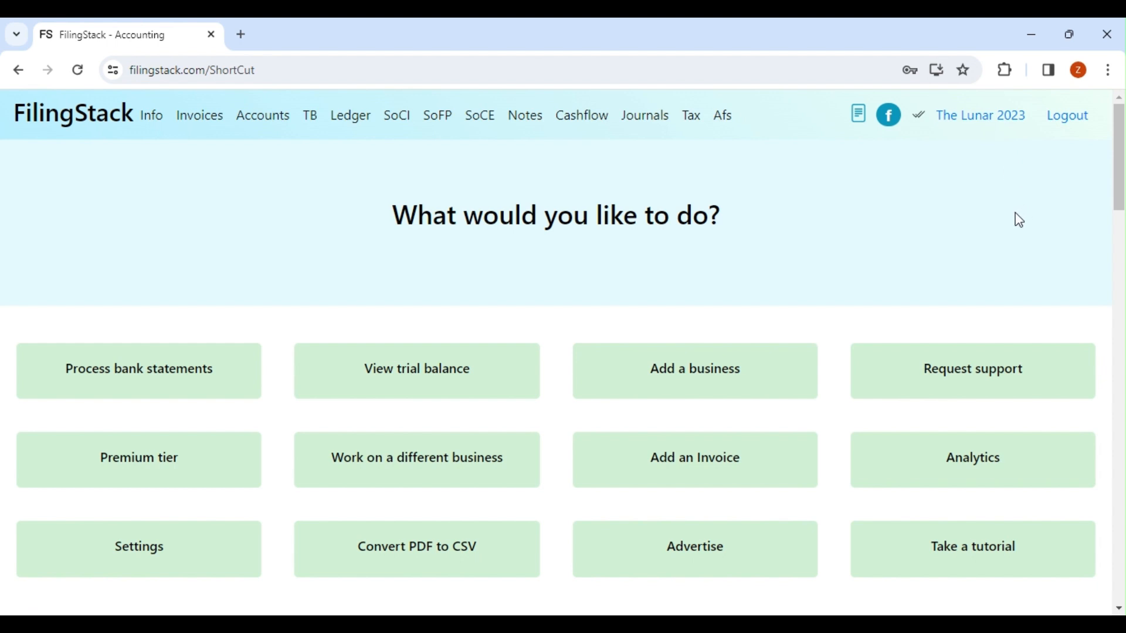
left_click(177, 375)
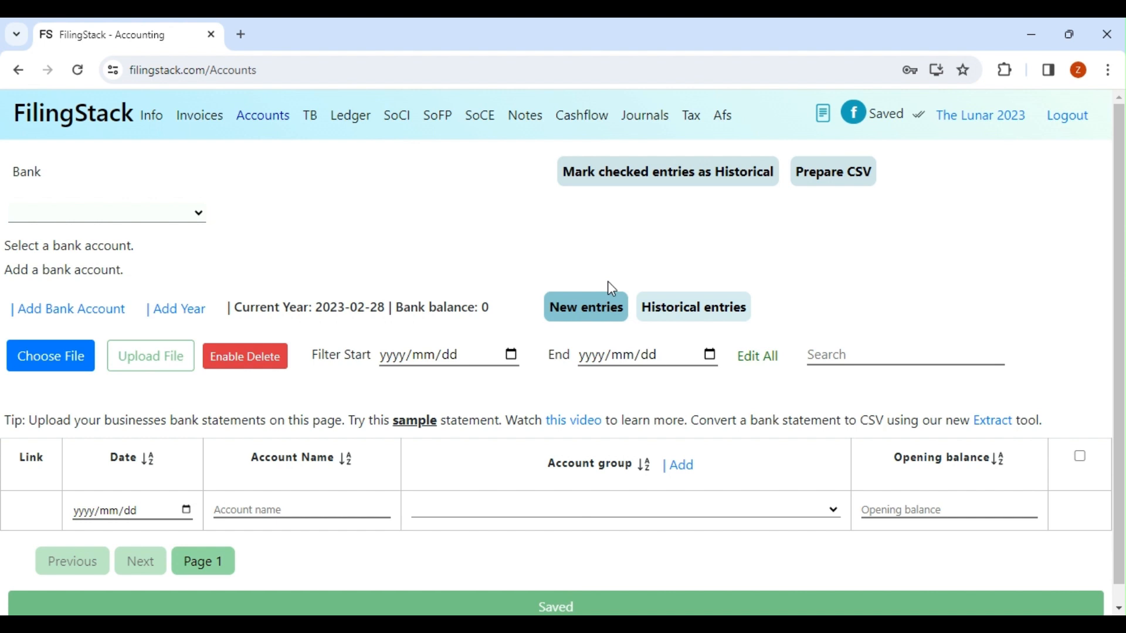
Open the FilingStack documentation at the section on uploading CSV files.
left_click(113, 120)
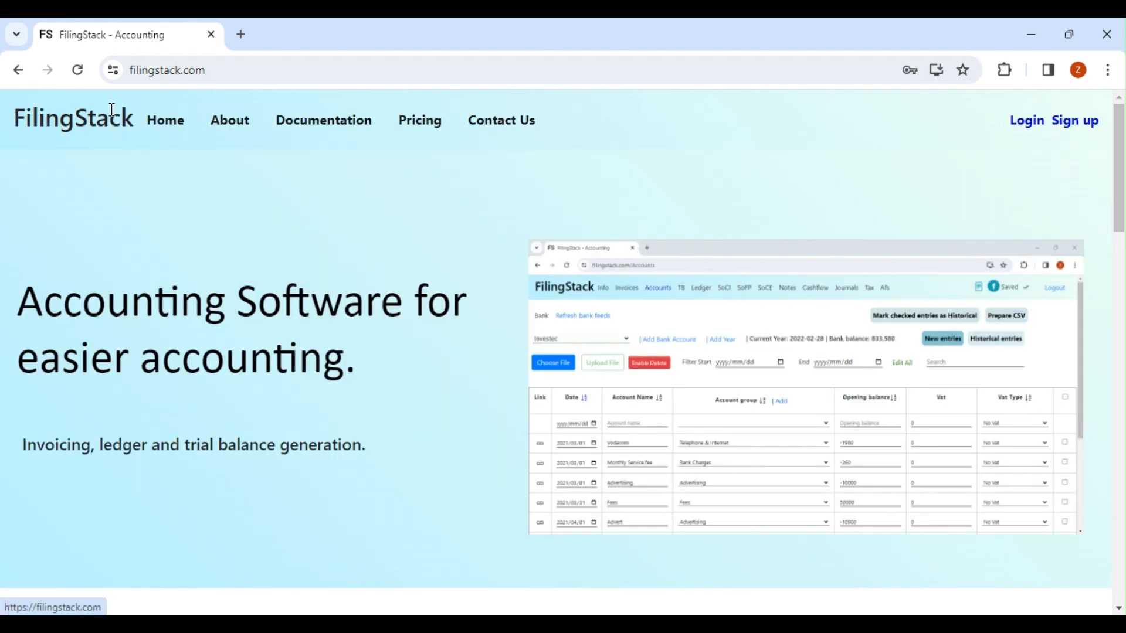
left_click(284, 122)
scroll(283, 319, "down", 5)
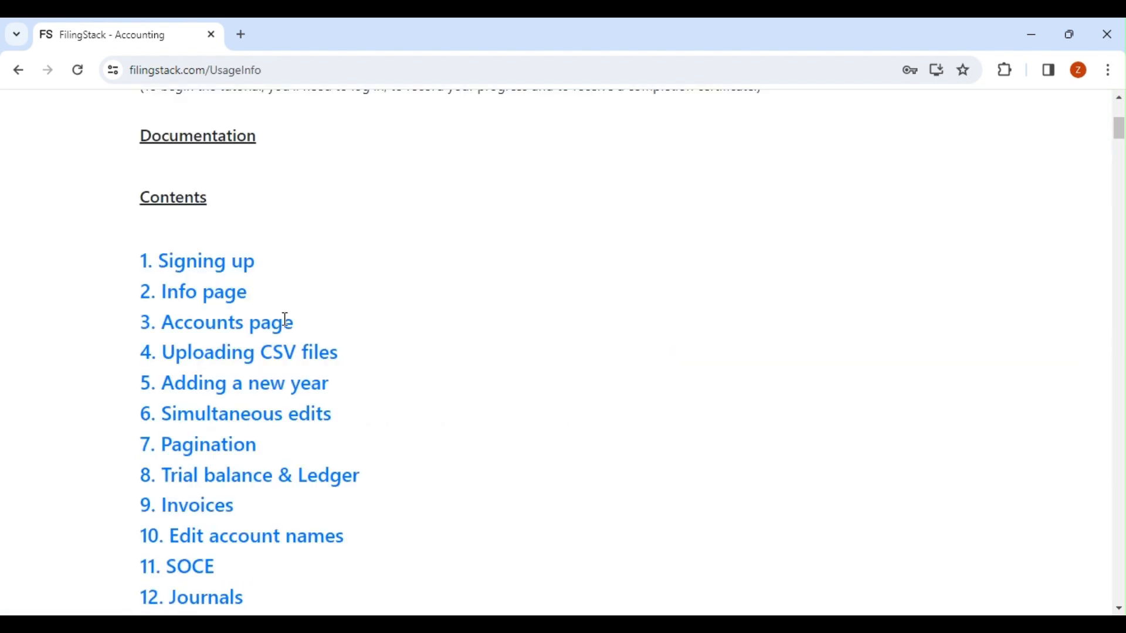
left_click(273, 355)
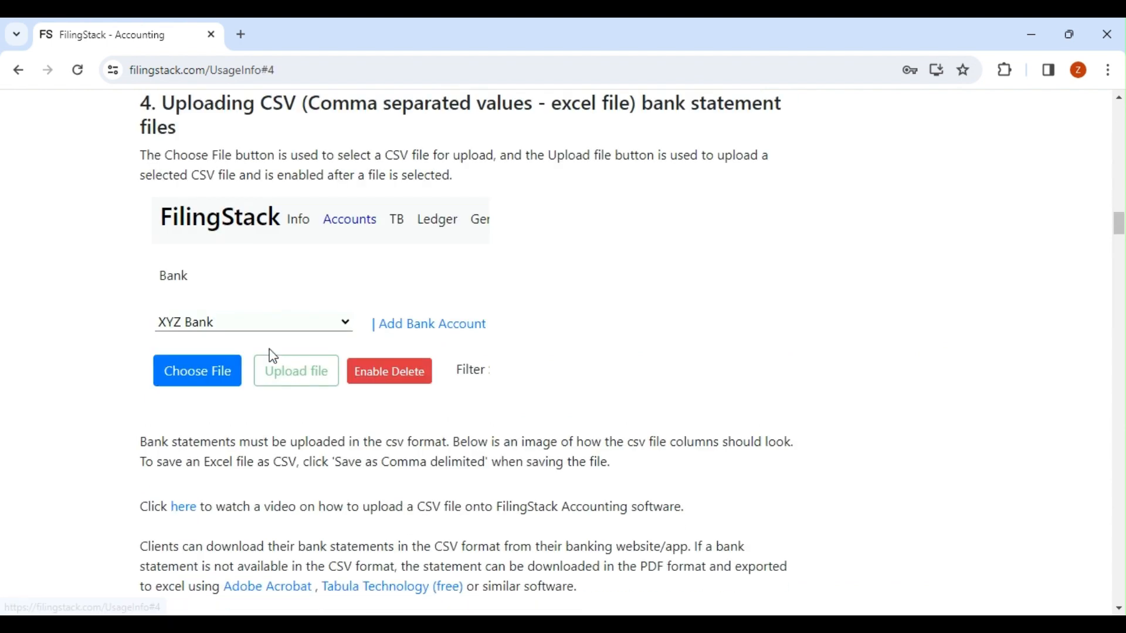
Read the documentation section on the required CSV bank statement format, and return to the company's Accounts page.
scroll(272, 355, "down", 3)
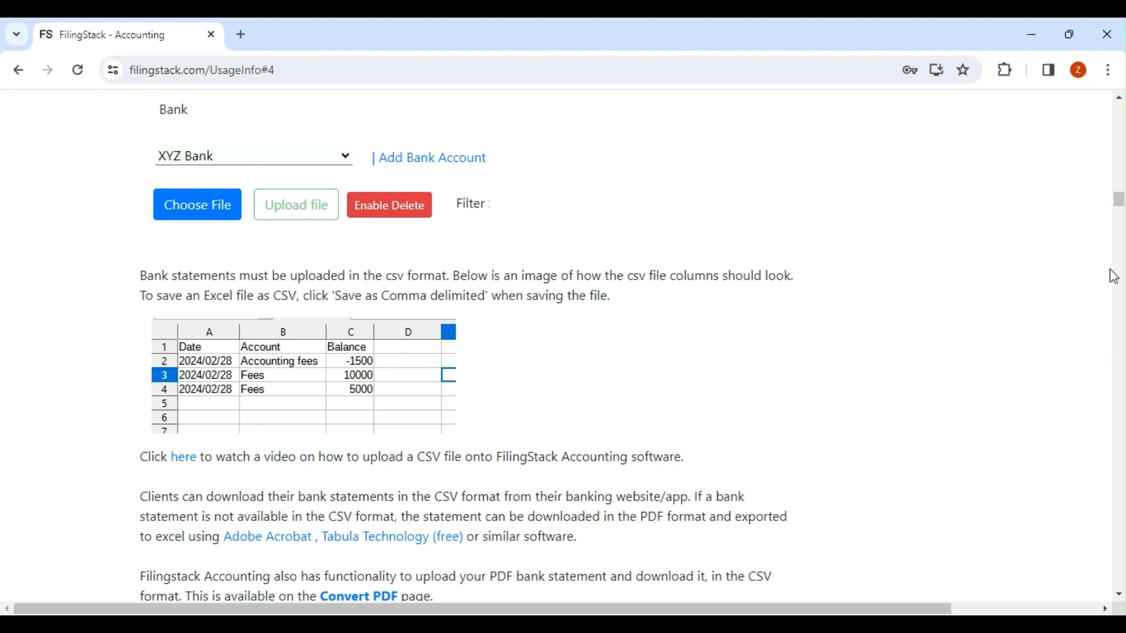
left_click(19, 70)
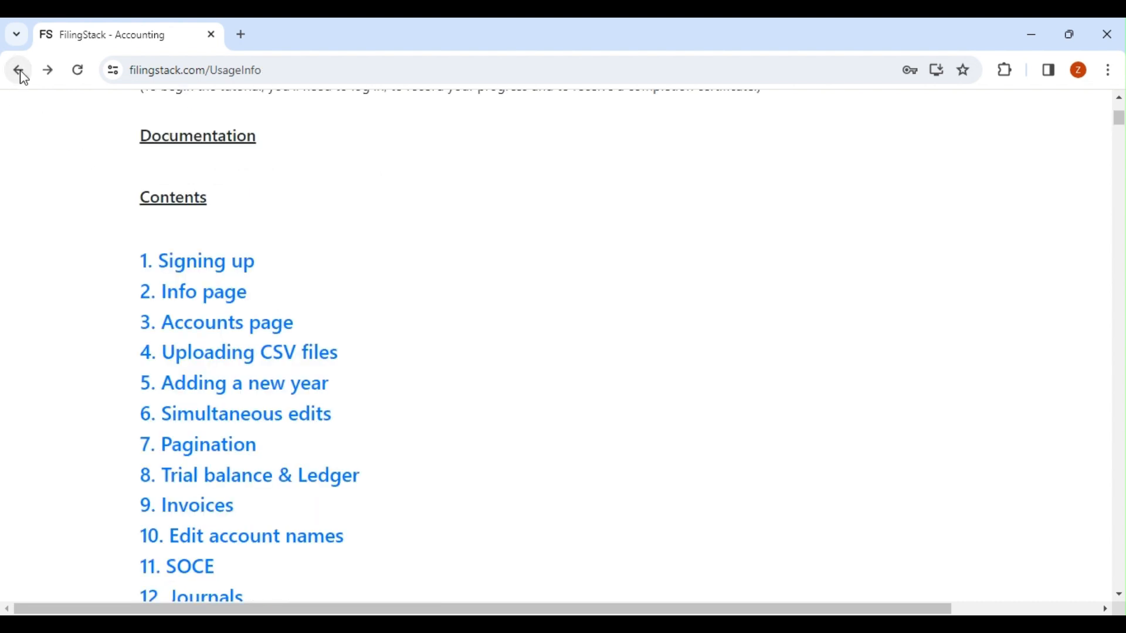
left_click(18, 70)
left_click(18, 70)
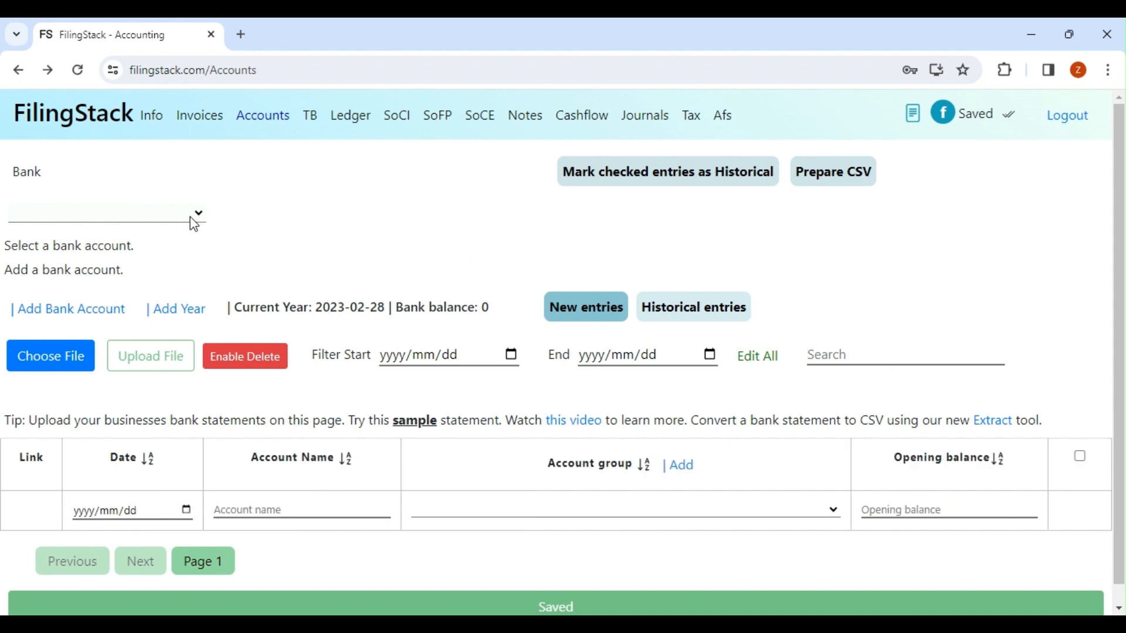
Add a bank account named FNB with an opening balance of 0 dated 2022/03/01.
left_click(101, 320)
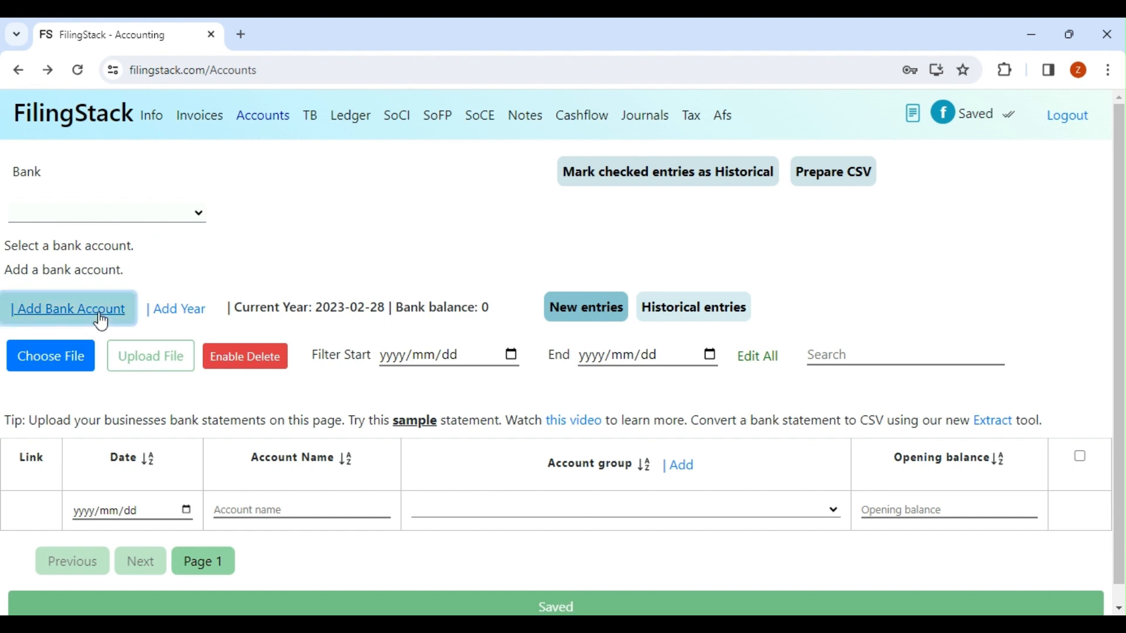
left_click(180, 184)
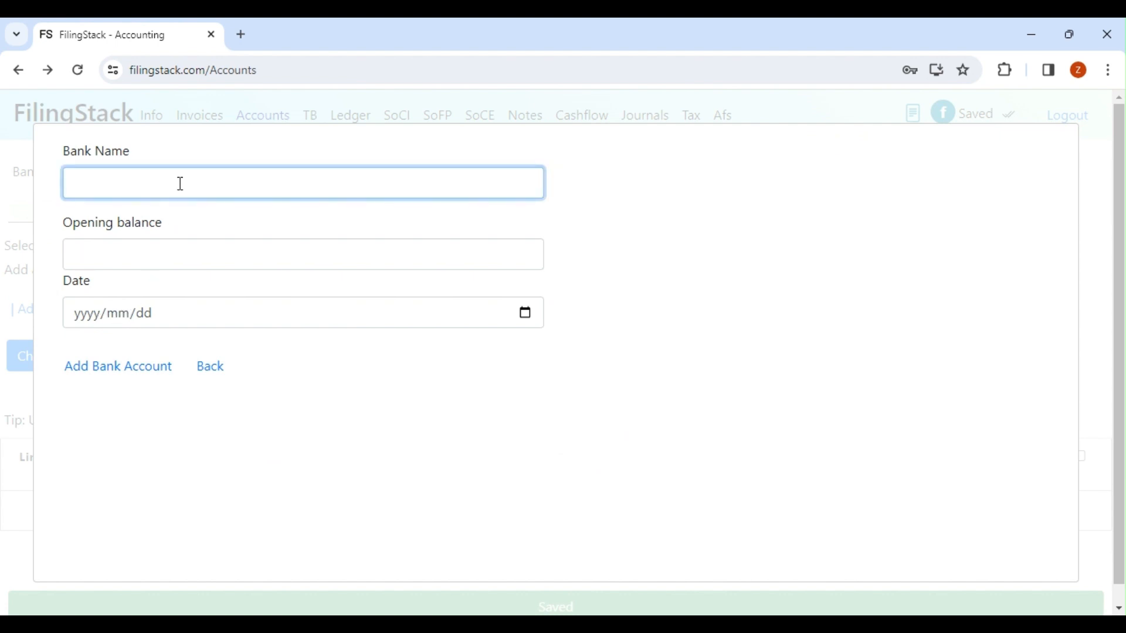
type("FNB")
left_click(157, 258)
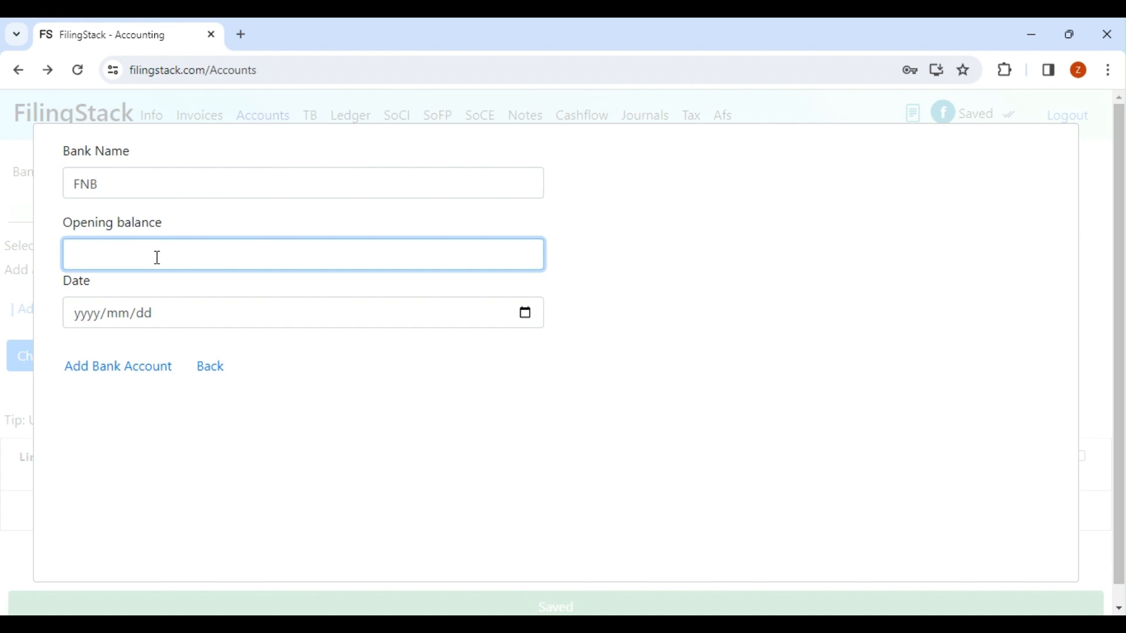
type("0")
left_click(535, 316)
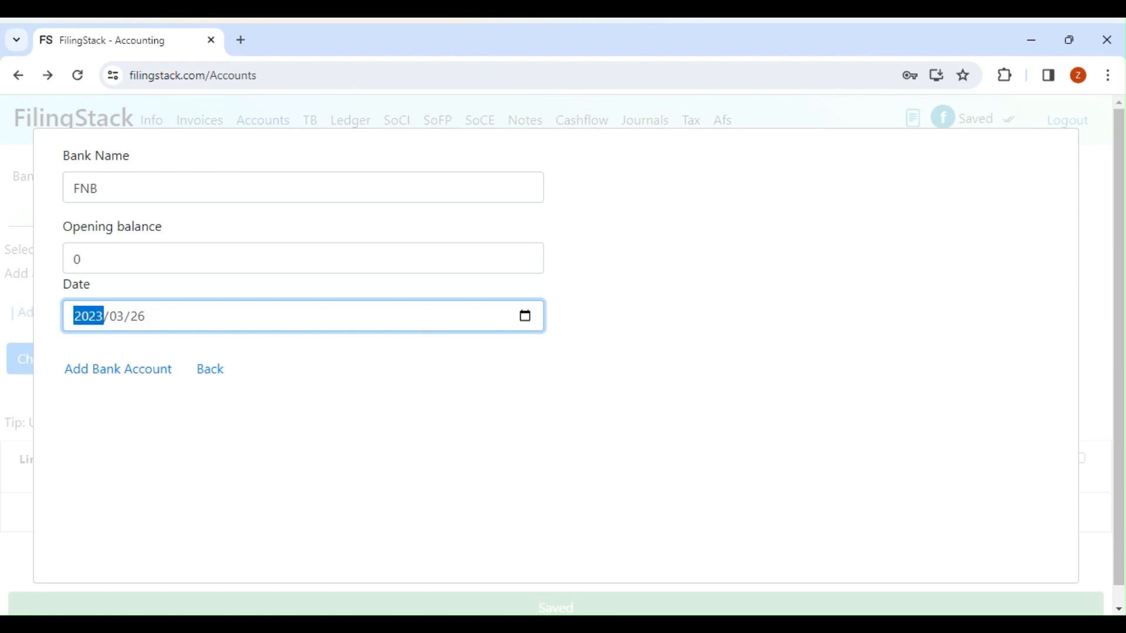
key("Down")
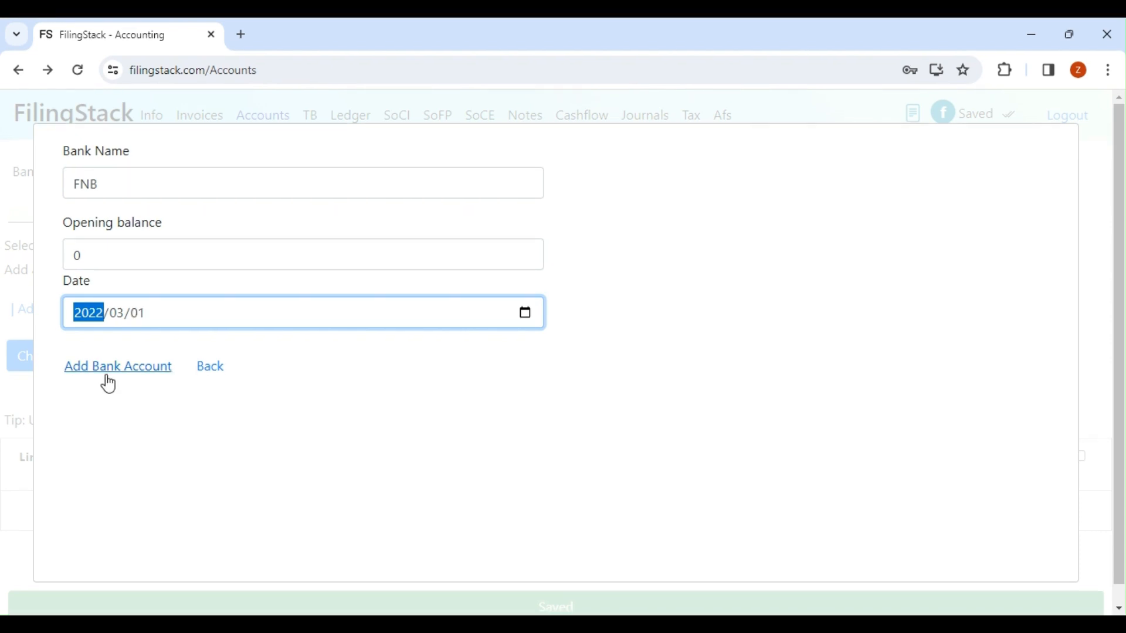
left_click(107, 373)
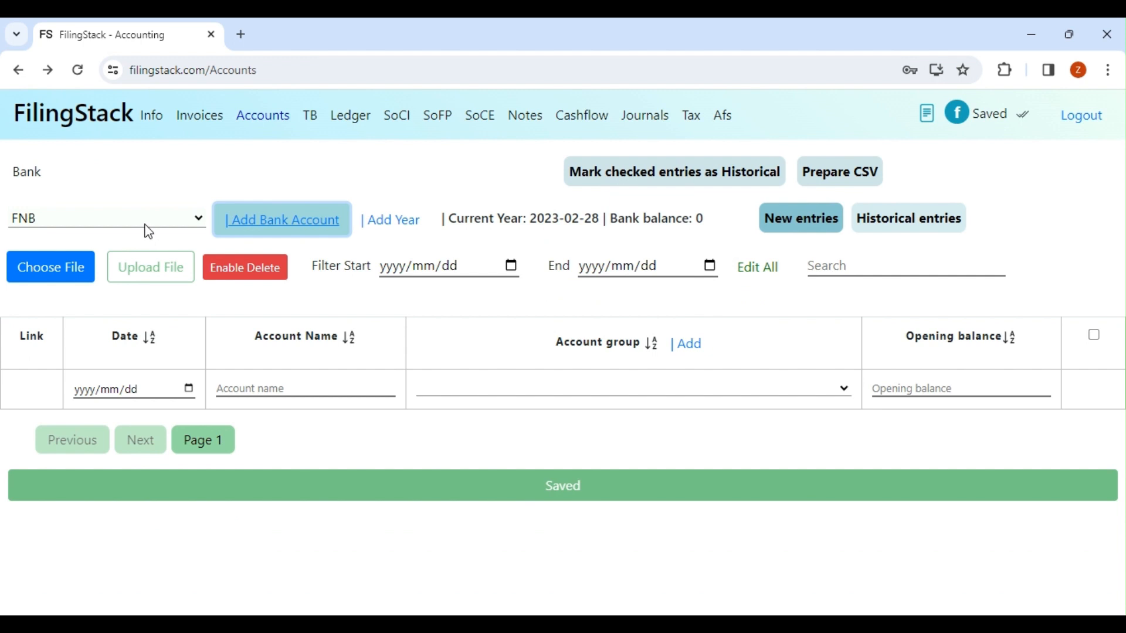
Choose the bank statement file Download - 2_23_2024.csv from Downloads and upload it for the FNB account.
left_click(61, 270)
left_click(292, 196)
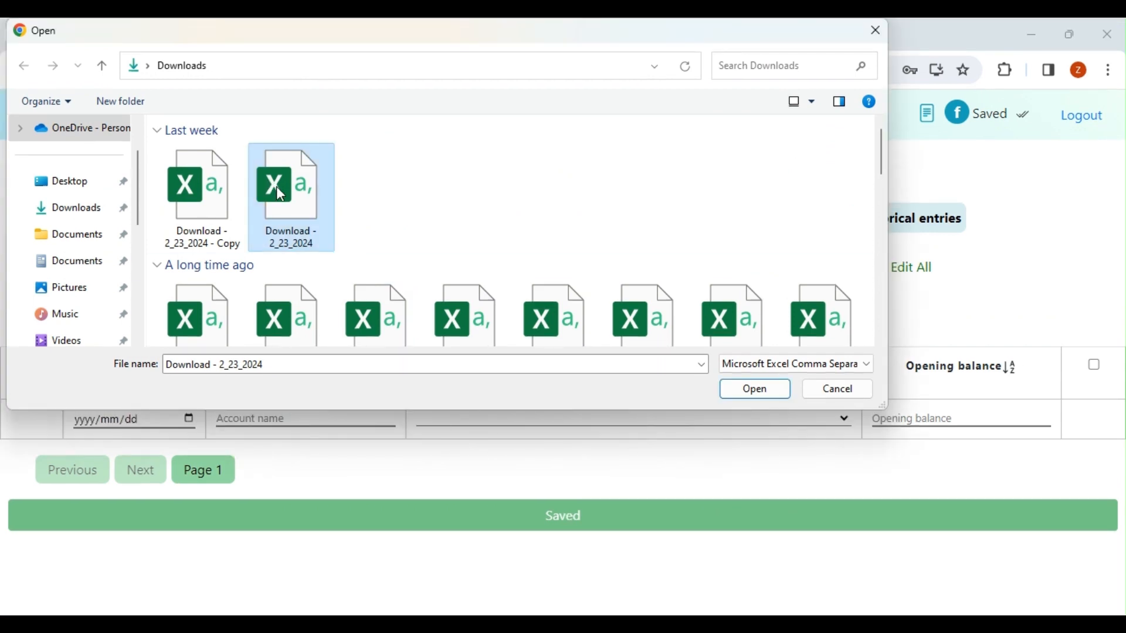
double_click(277, 186)
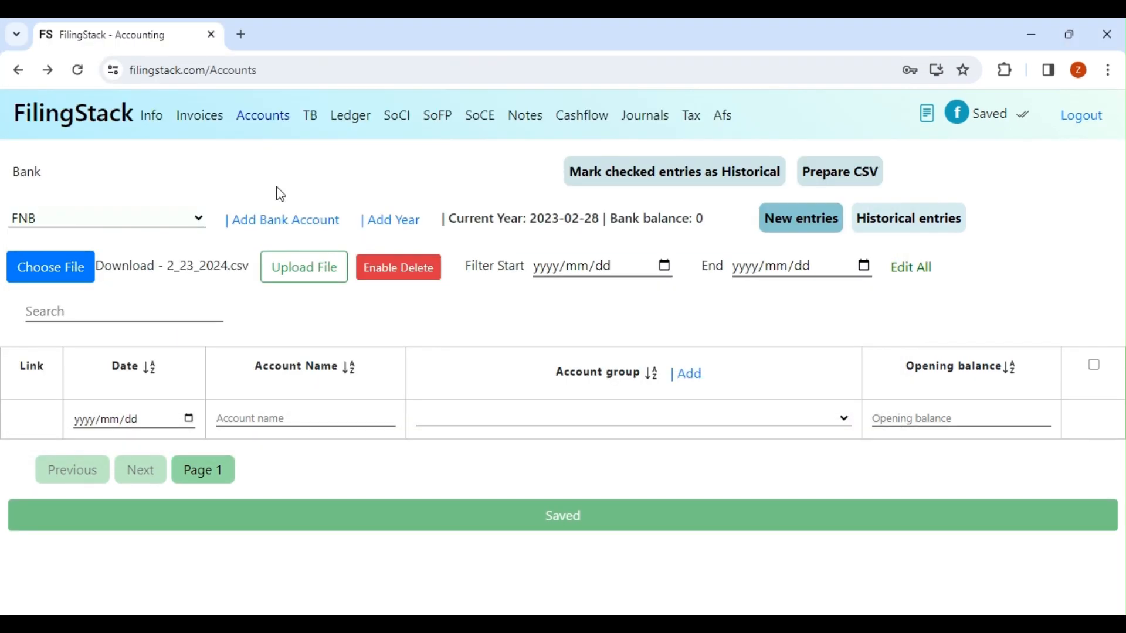
left_click(299, 267)
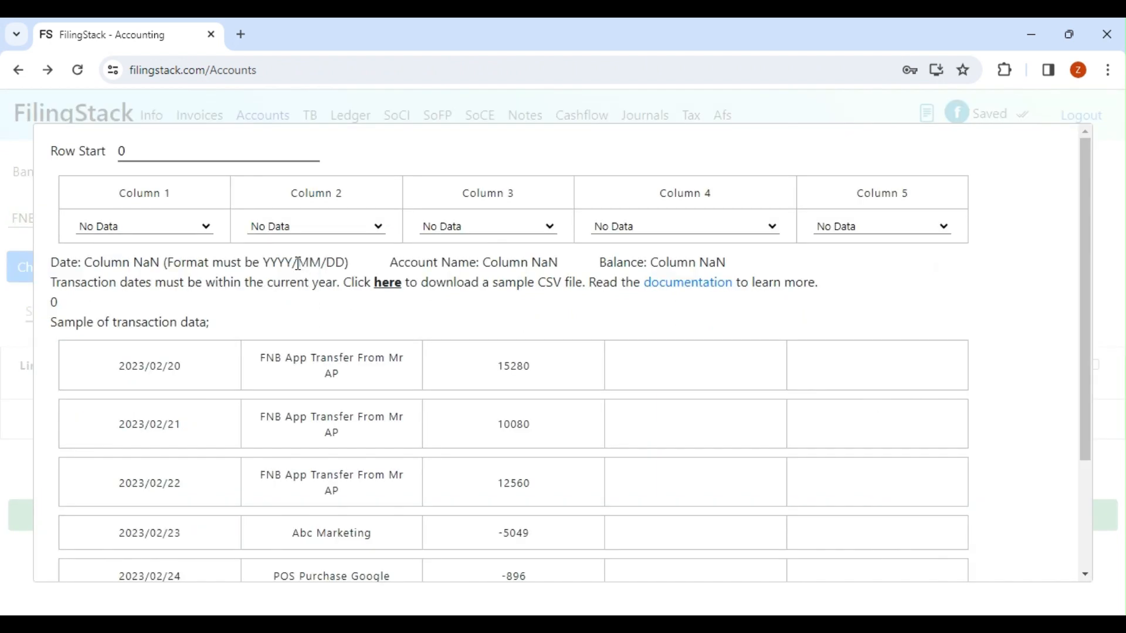
Map column 1 to Date, column 2 to Account Name and column 3 to the balance, and import the transactions.
left_click(203, 231)
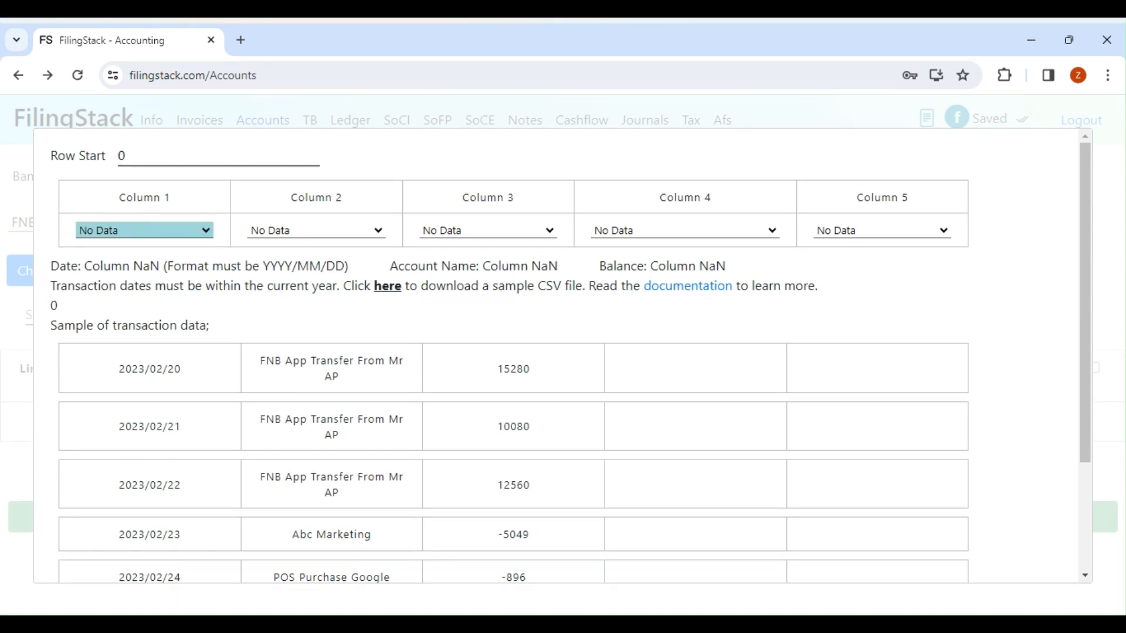
left_click(192, 258)
left_click(301, 231)
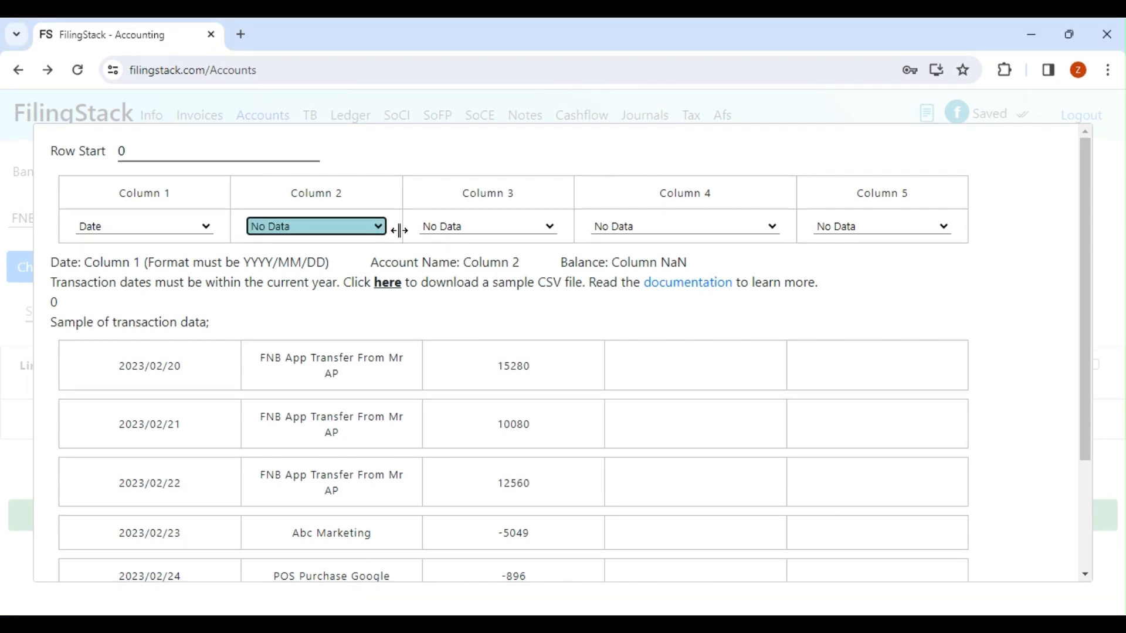
left_click(336, 279)
left_click(423, 234)
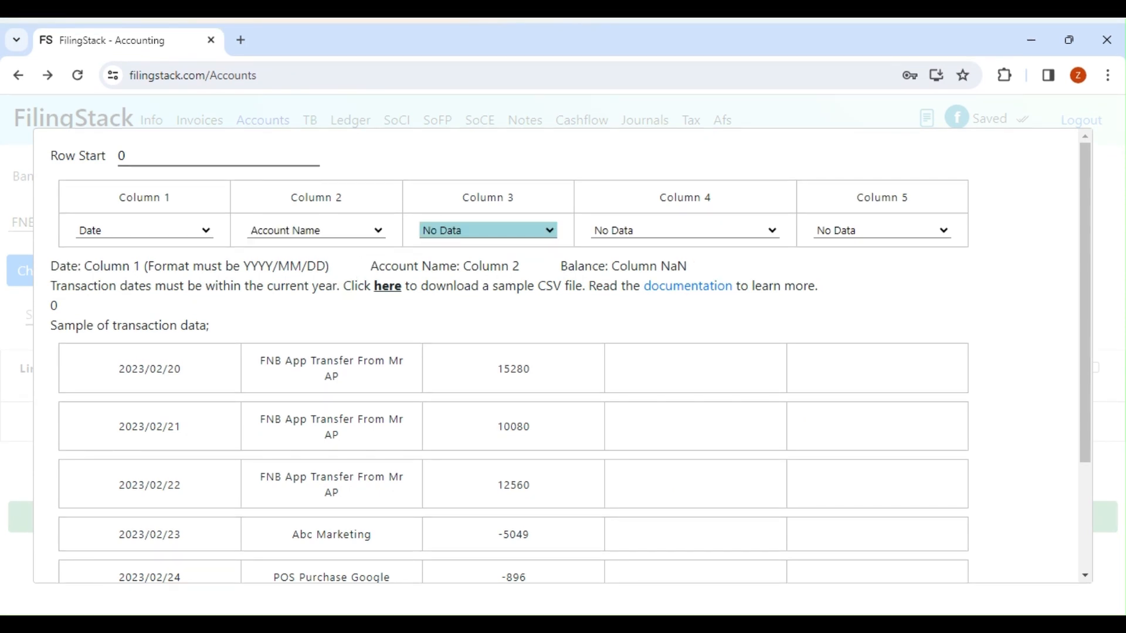
left_click(450, 286)
scroll(426, 314, "down", 3)
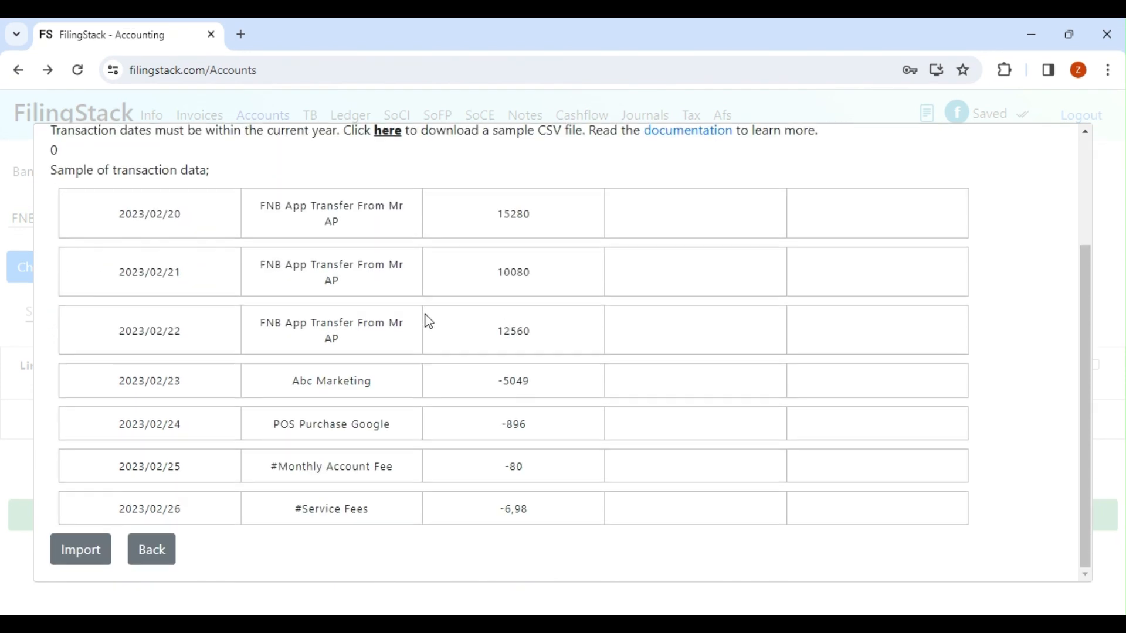
left_click(88, 553)
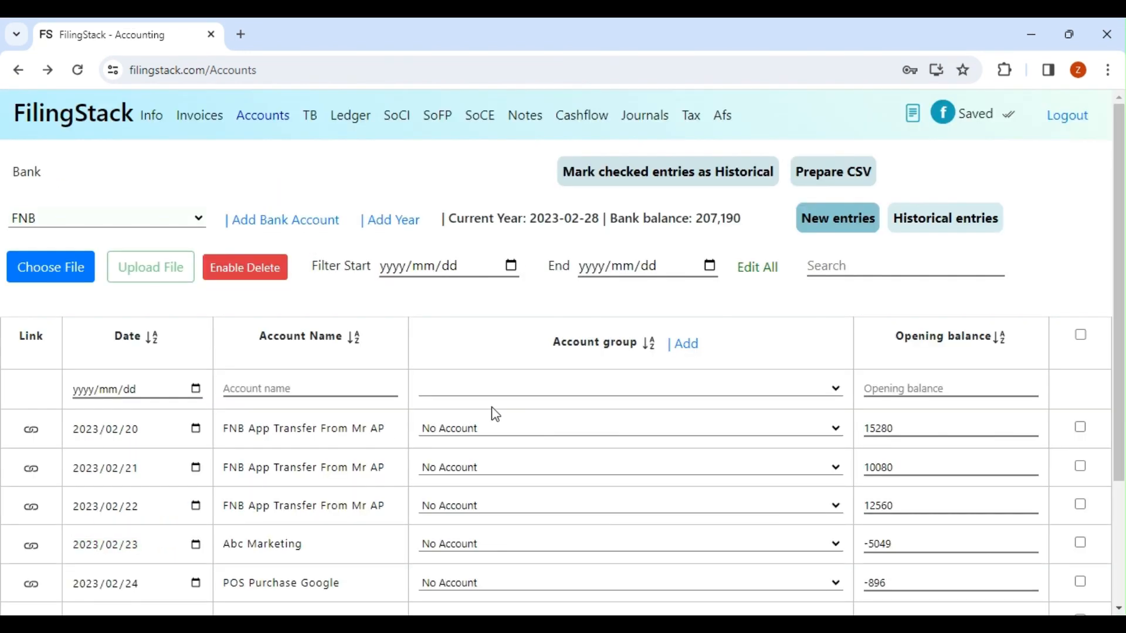
Assign the three FNB App Transfer entries to the Fee Income 1 account group together using Edit All, and save.
scroll(495, 415, "down", 3)
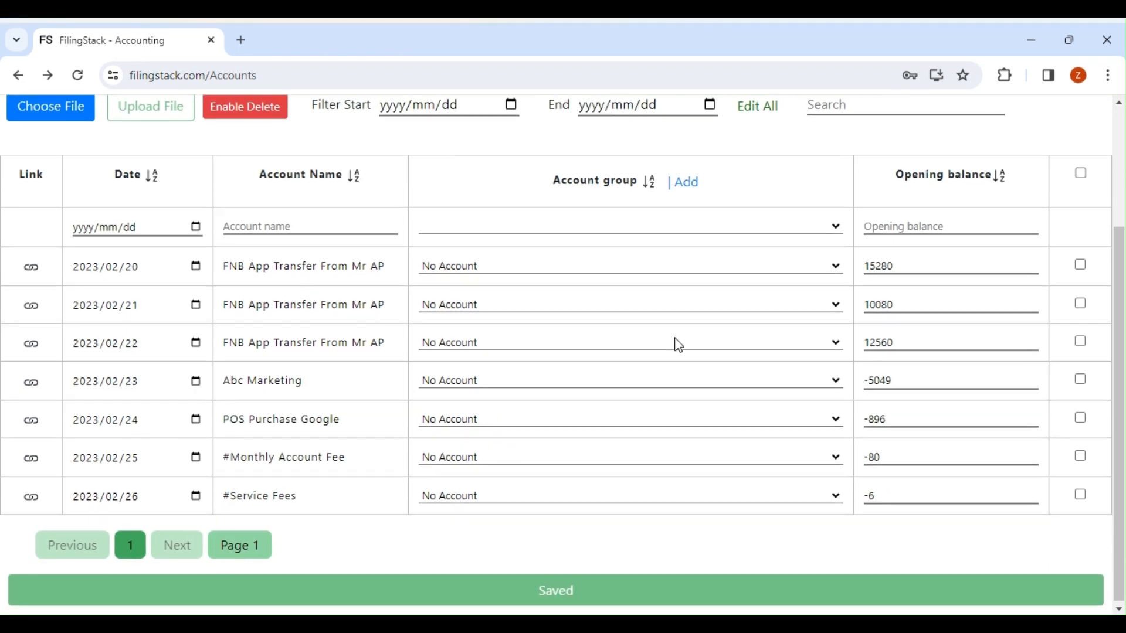
scroll(678, 346, "up", 3)
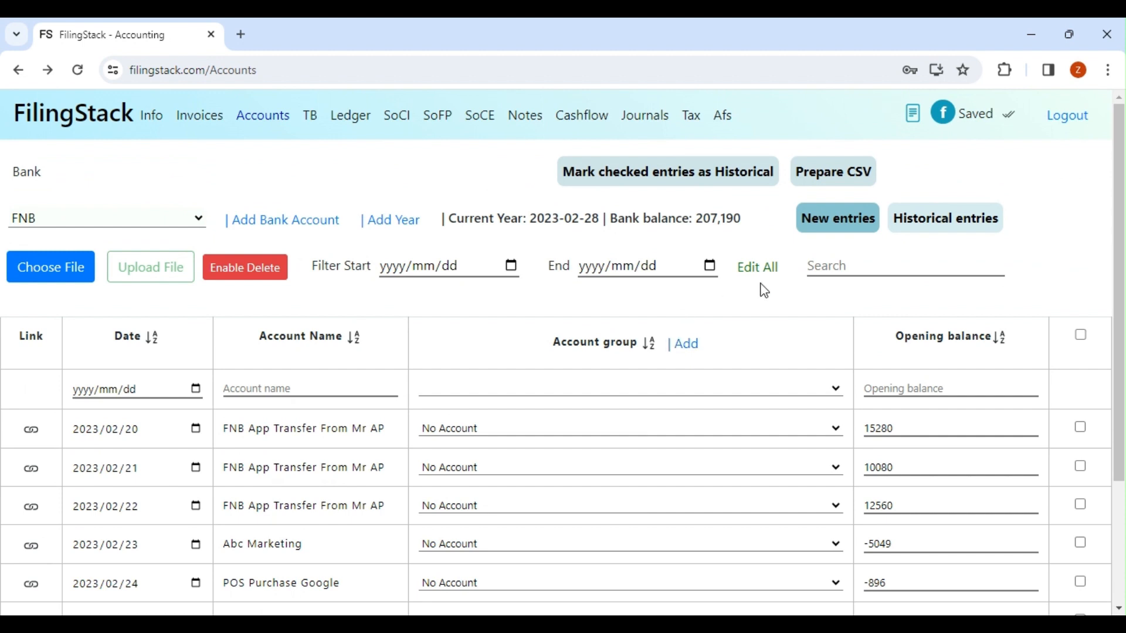
scroll(765, 291, "down", 3)
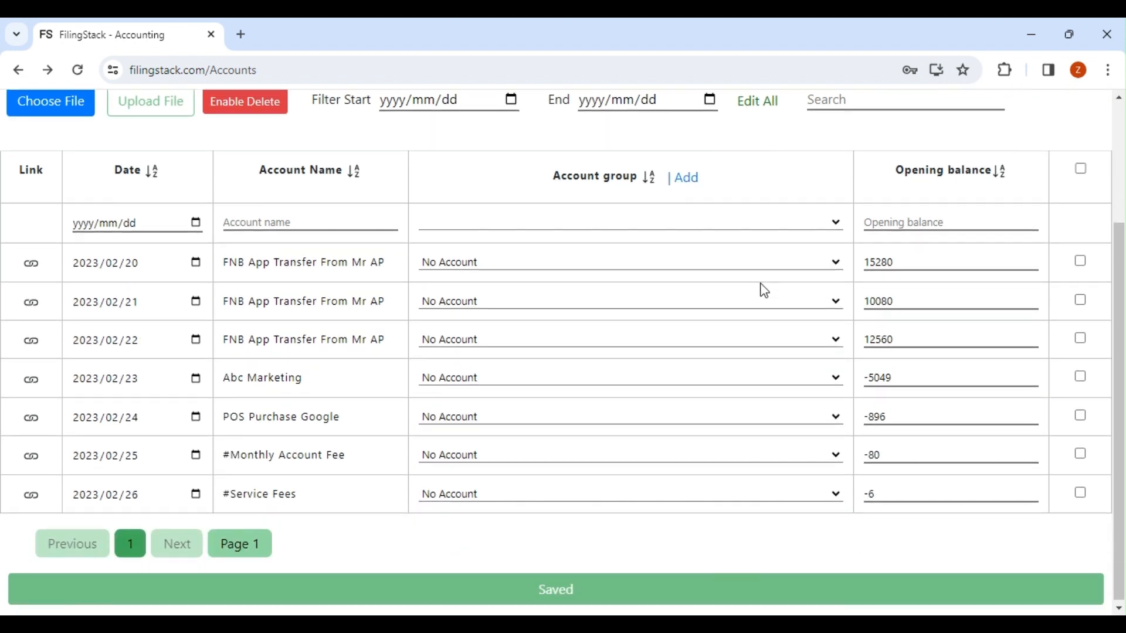
scroll(765, 291, "up", 1)
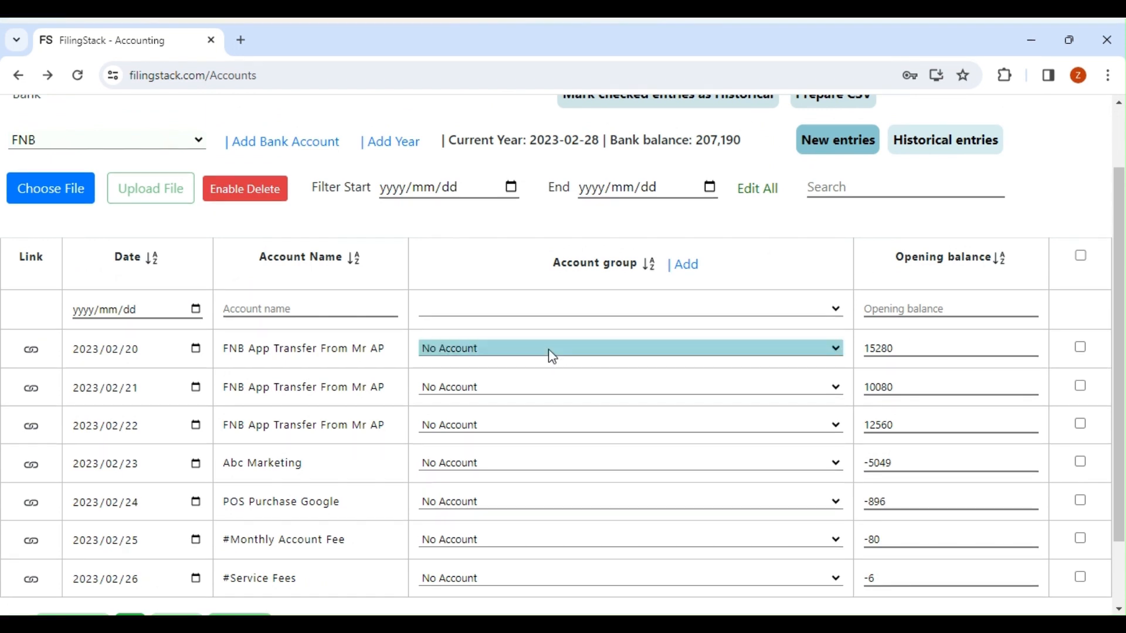
left_click(553, 352)
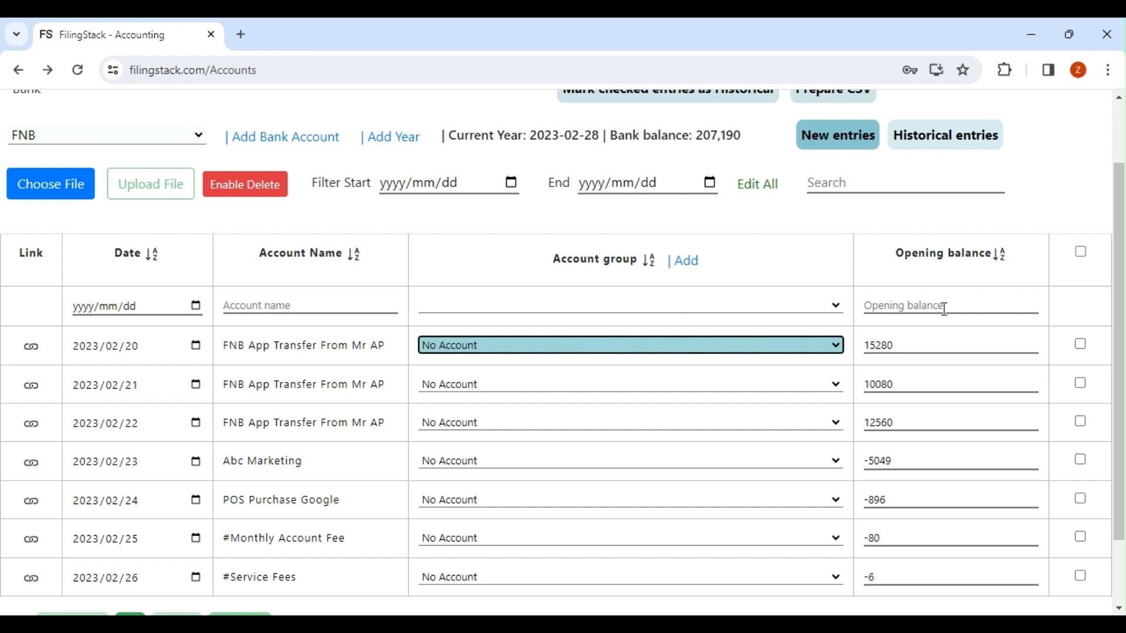
left_click(1082, 345)
left_click(1080, 384)
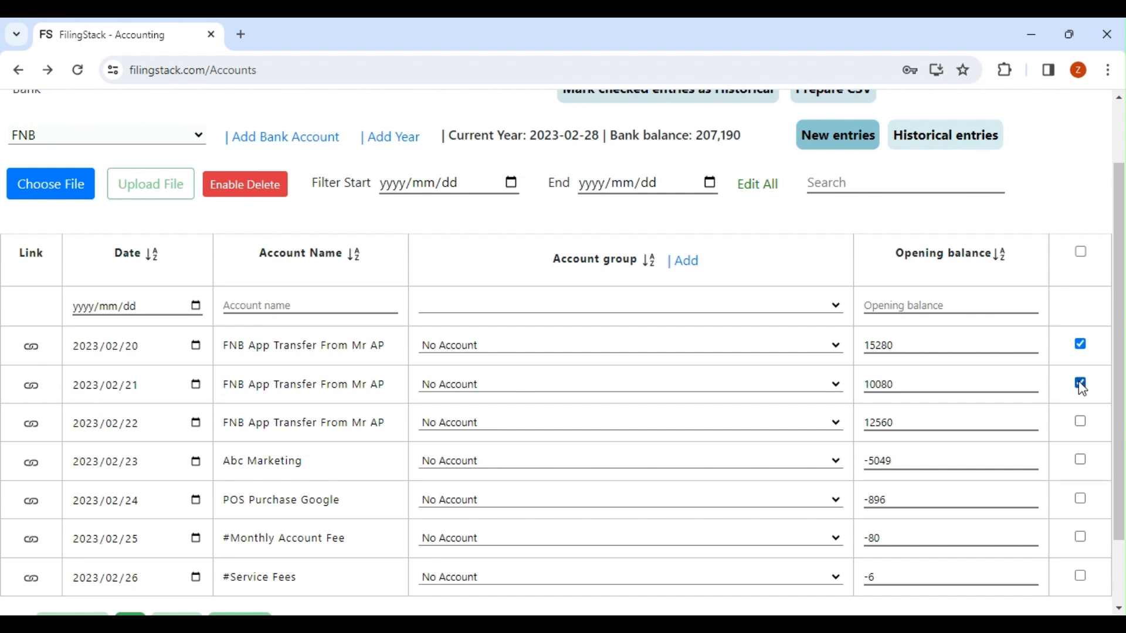
left_click(1081, 423)
left_click(764, 186)
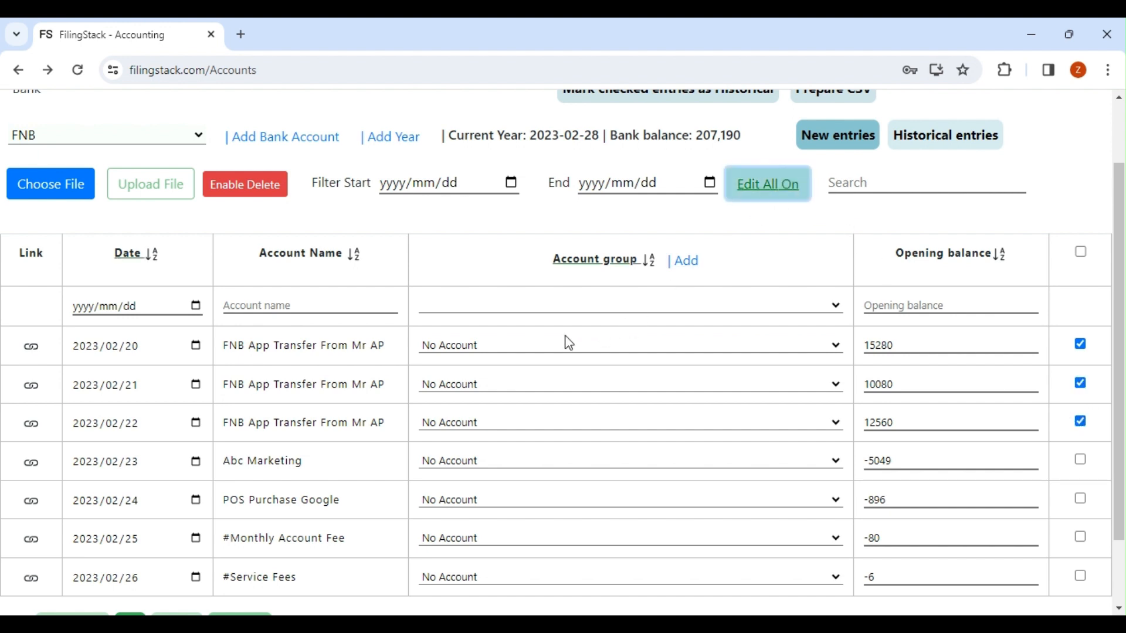
left_click(521, 351)
key("Down")
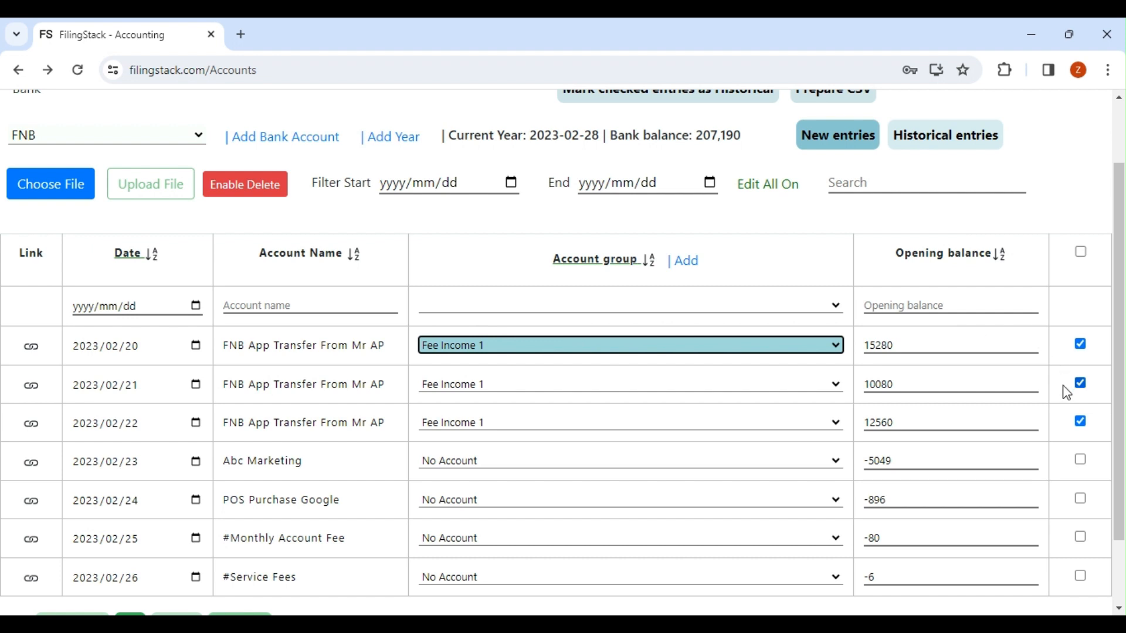
scroll(850, 422, "down", 2)
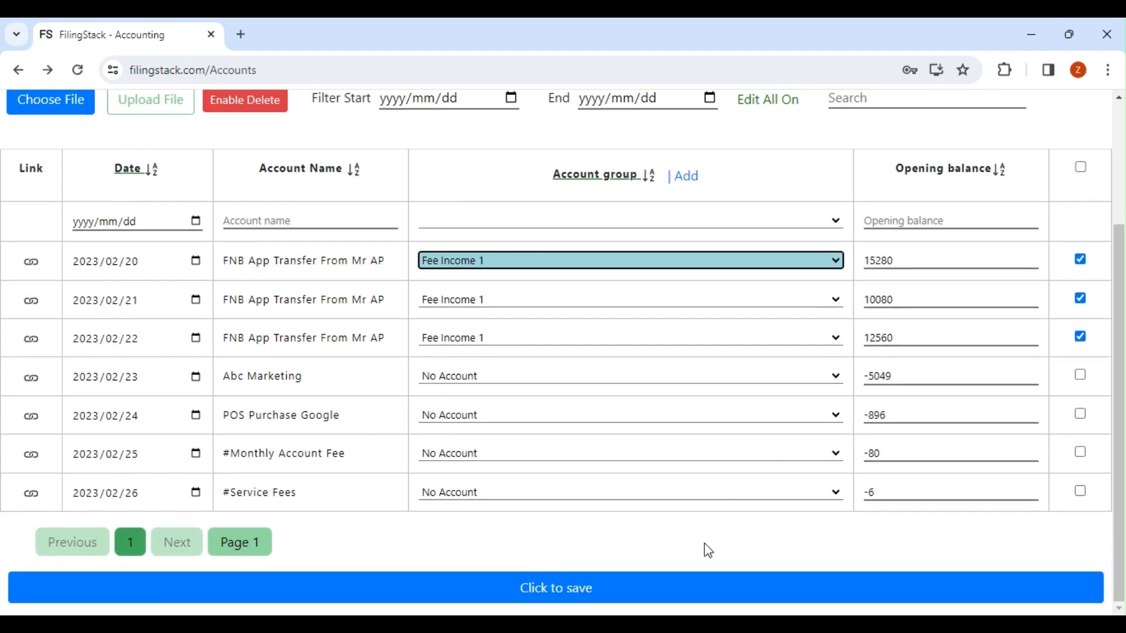
left_click(682, 595)
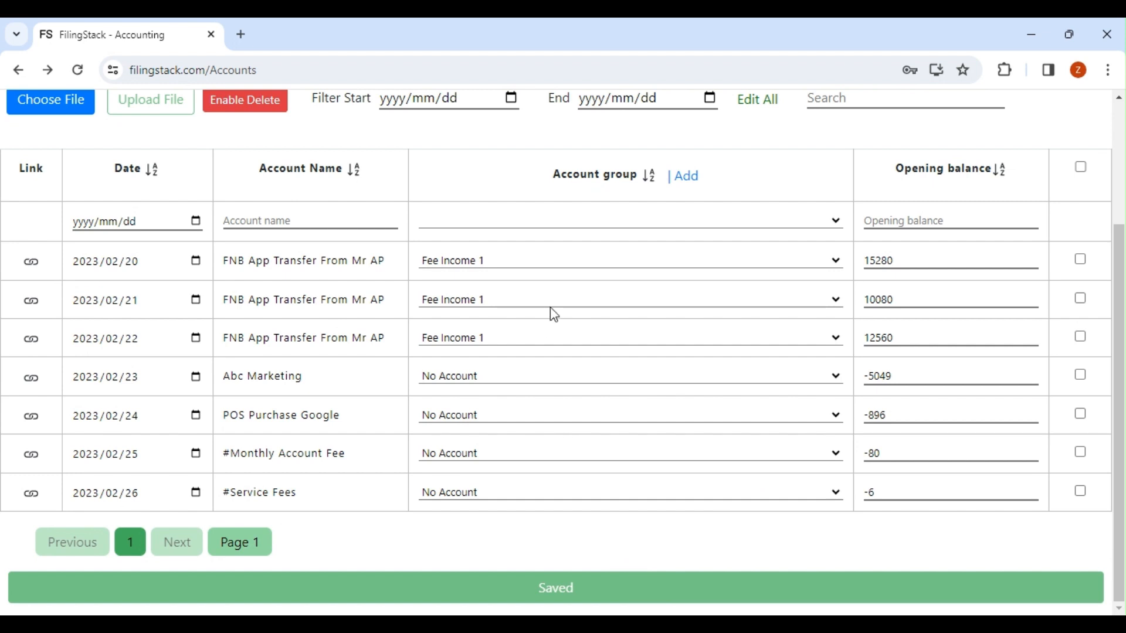
Set the account group to Marketing for the Abc Marketing entry and Computer Expenses for the POS Purchase Google entry.
left_click(534, 380)
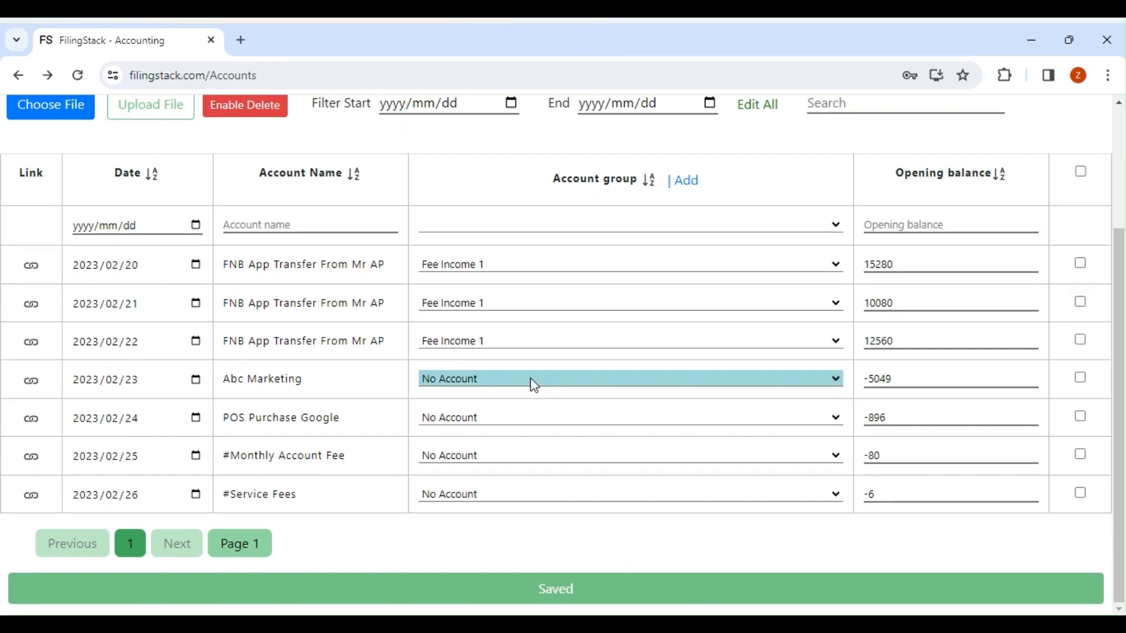
key("m")
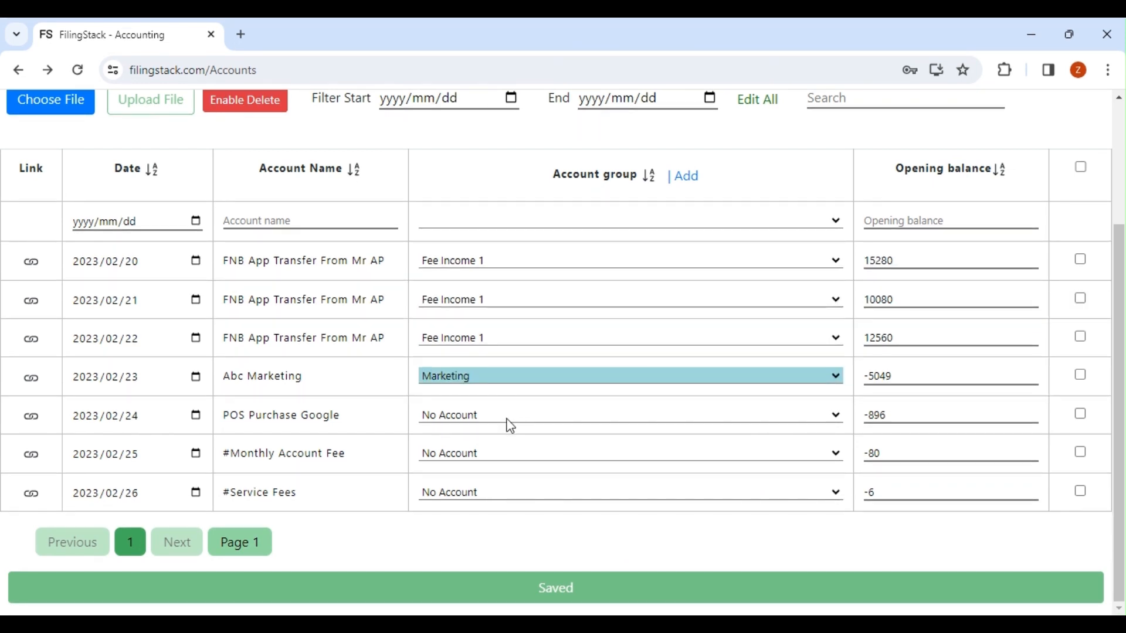
left_click(509, 423)
key("c")
key("o")
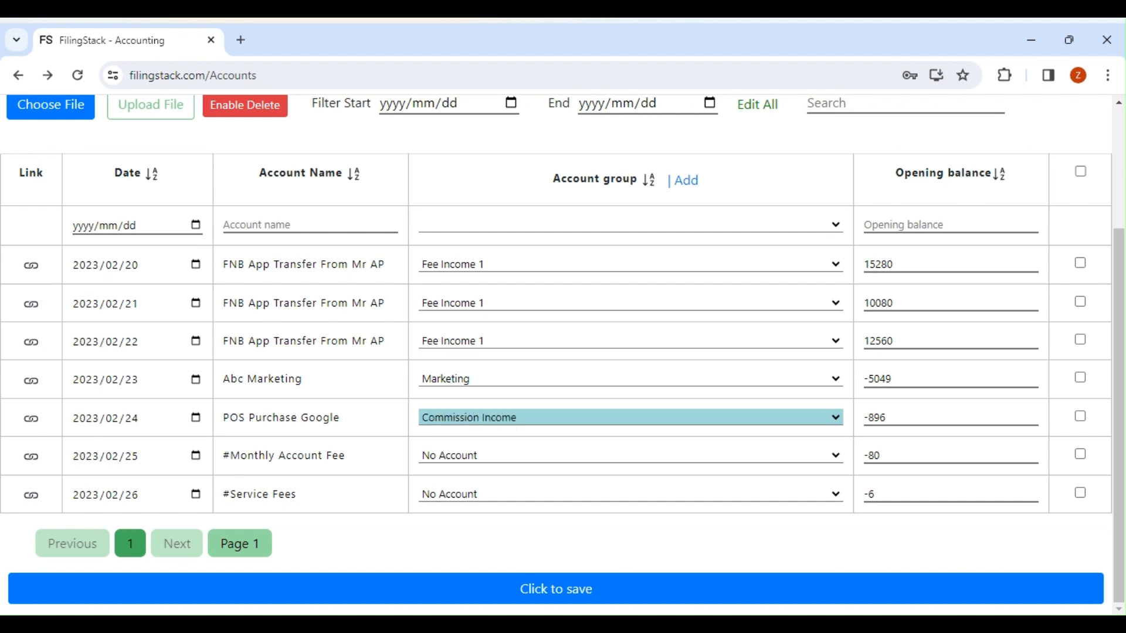
key("Down")
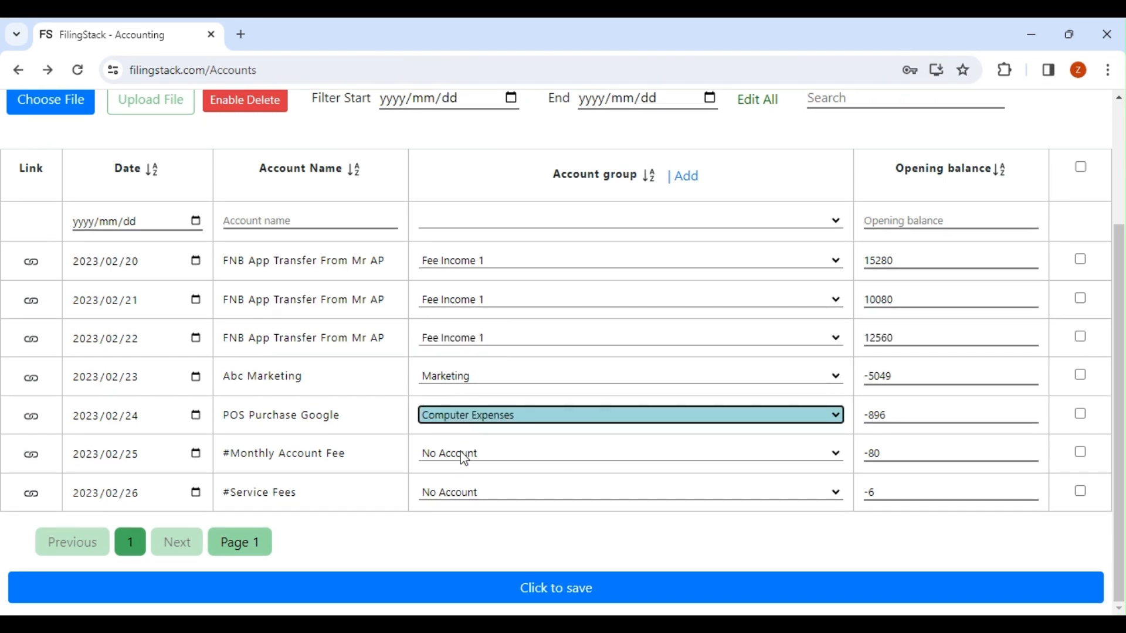
Assign the #Monthly Account Fee and #Service Fees entries to Bank Charges, and save the allocations.
left_click(461, 460)
key("b")
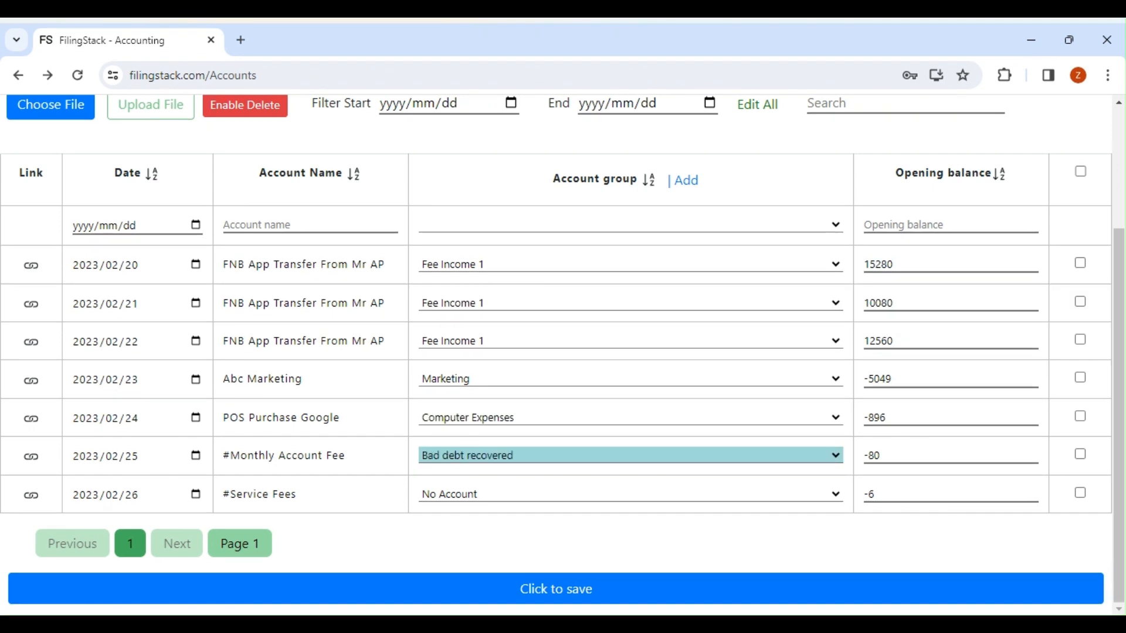
key("b")
left_click(454, 493)
key("b")
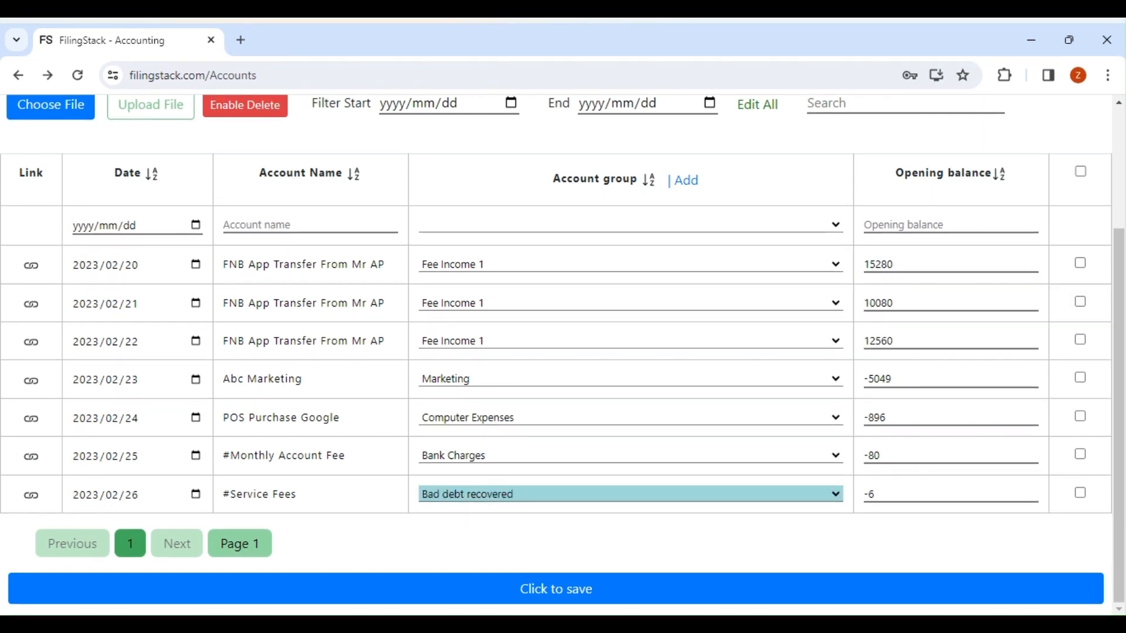
key("b")
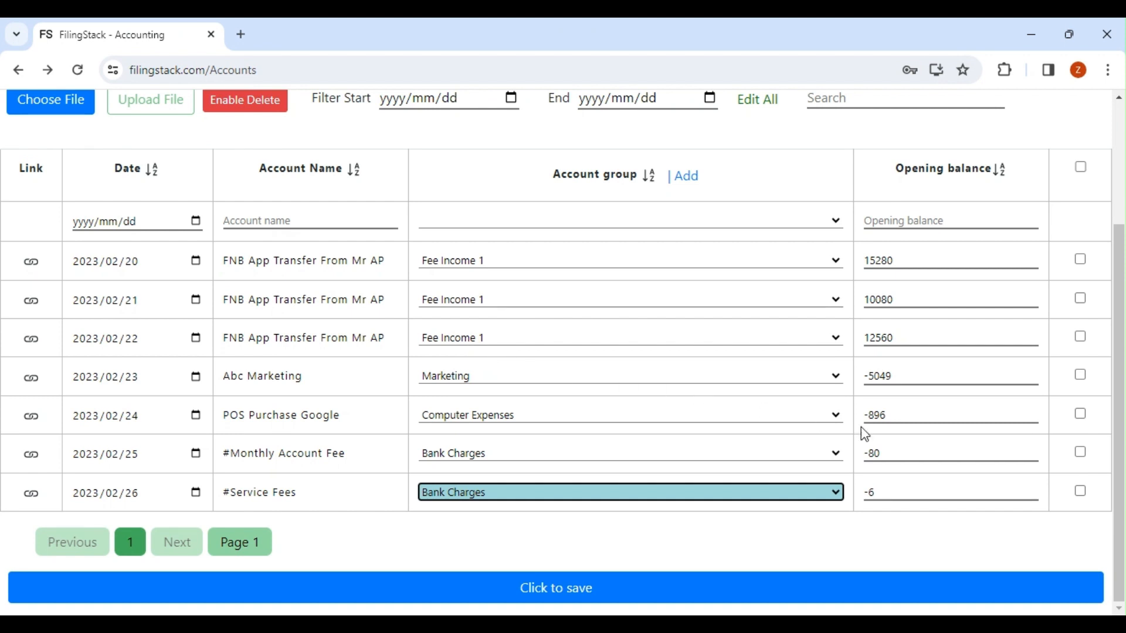
left_click(761, 588)
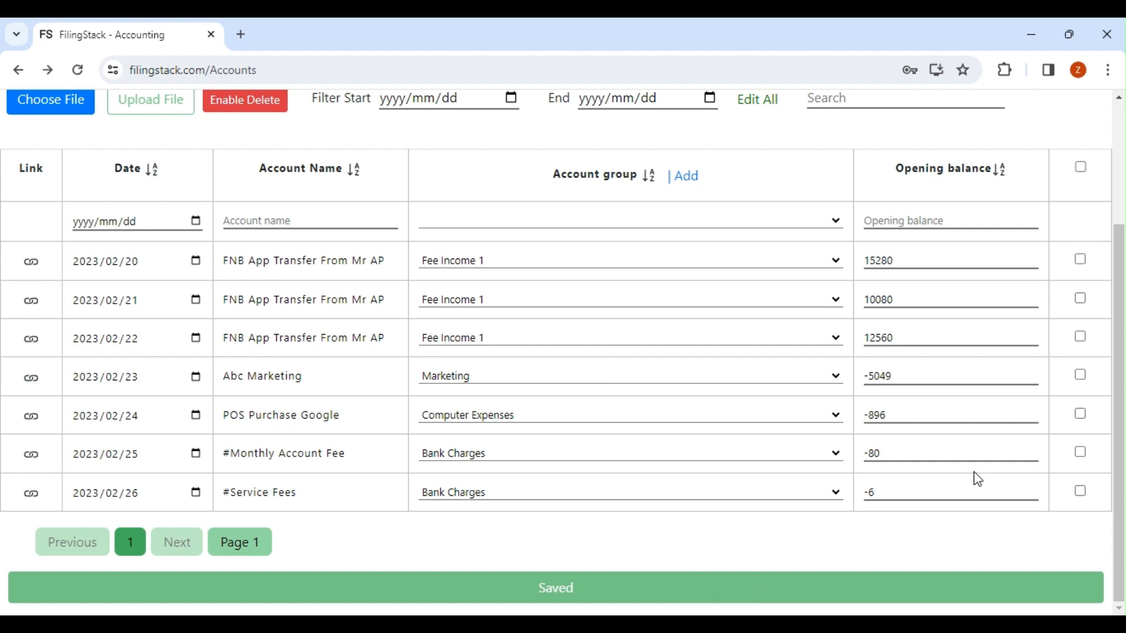
Look at the form for adding account groups and return to the bank entries without adding one.
scroll(644, 387, "up", 3)
scroll(641, 388, "up", 1)
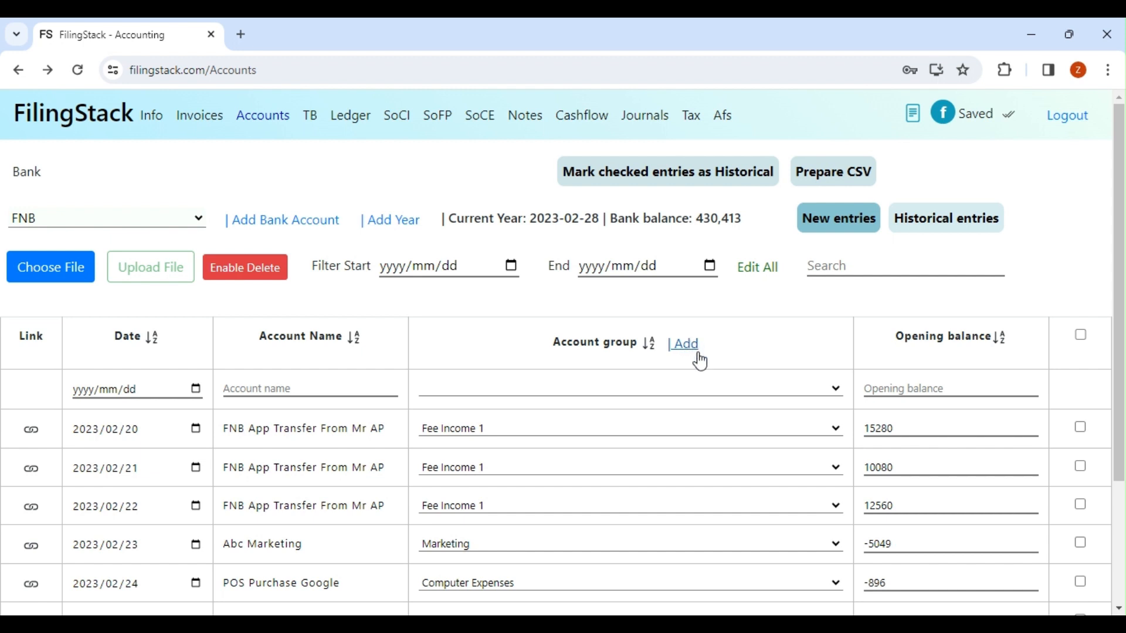
left_click(699, 354)
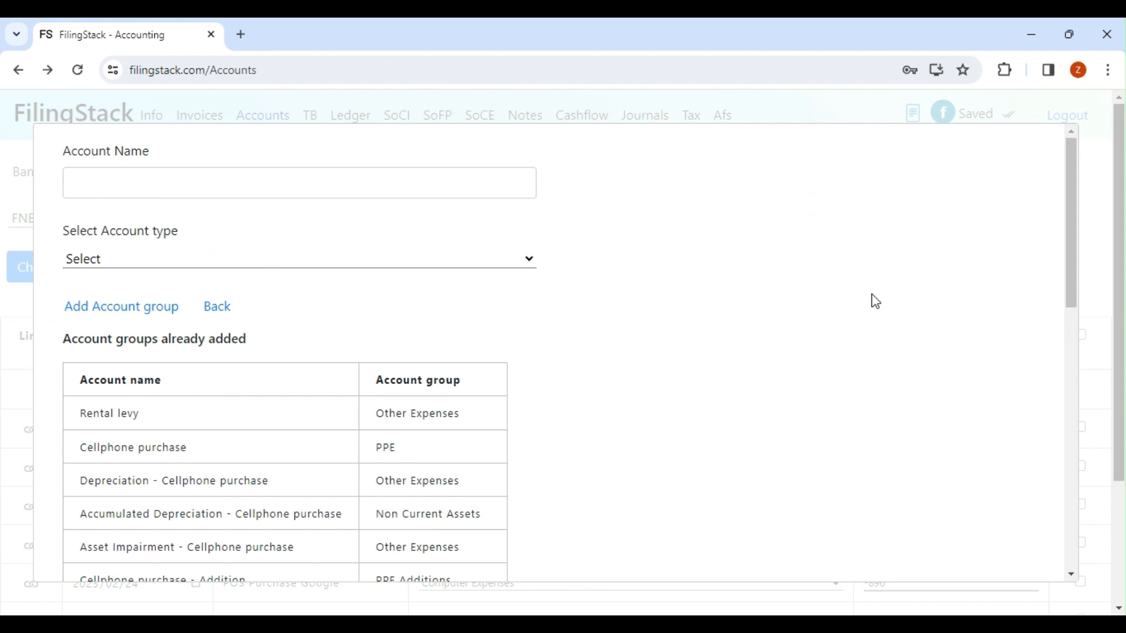
left_click(212, 311)
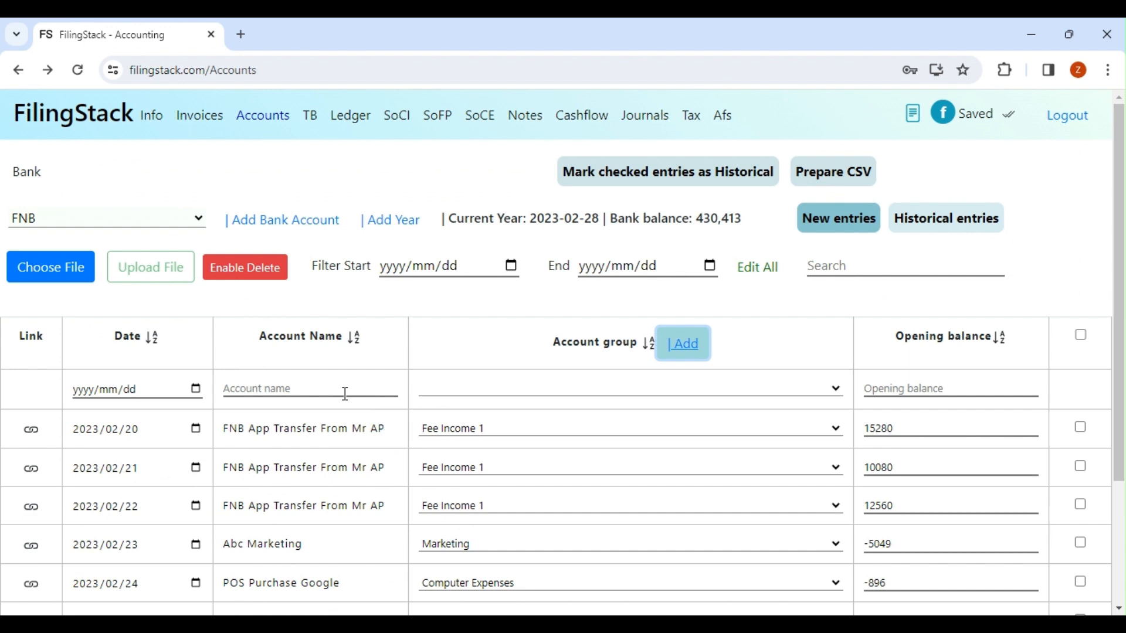
Start adding a new financial year with the financials type IFRS SME and a 12 Month financials period.
left_click(398, 223)
left_click(398, 223)
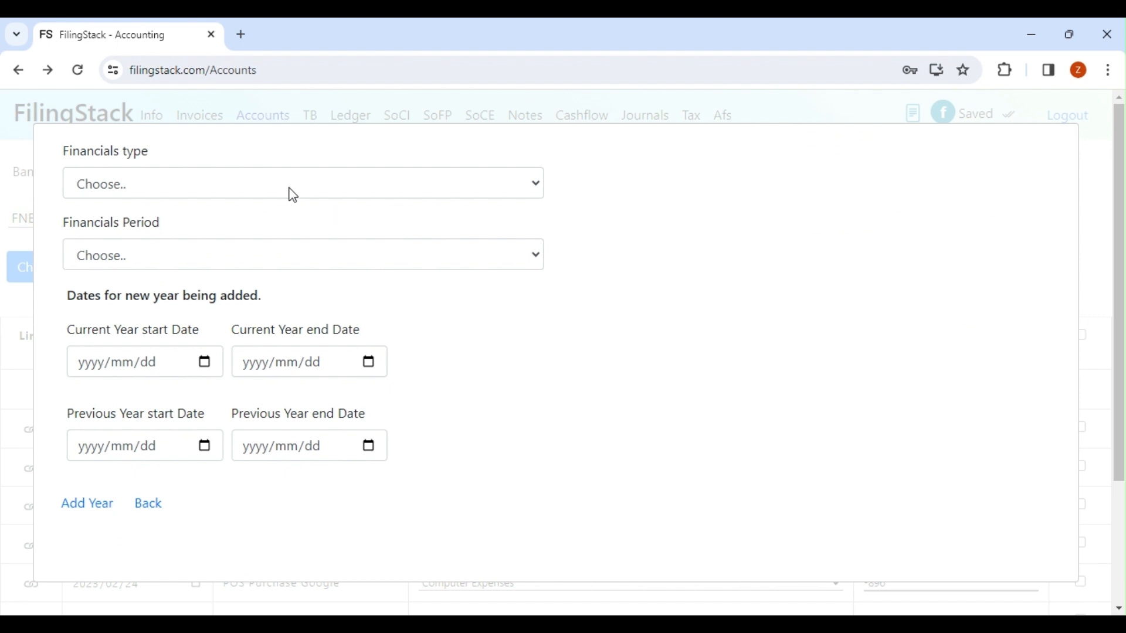
left_click(117, 232)
left_click(303, 259)
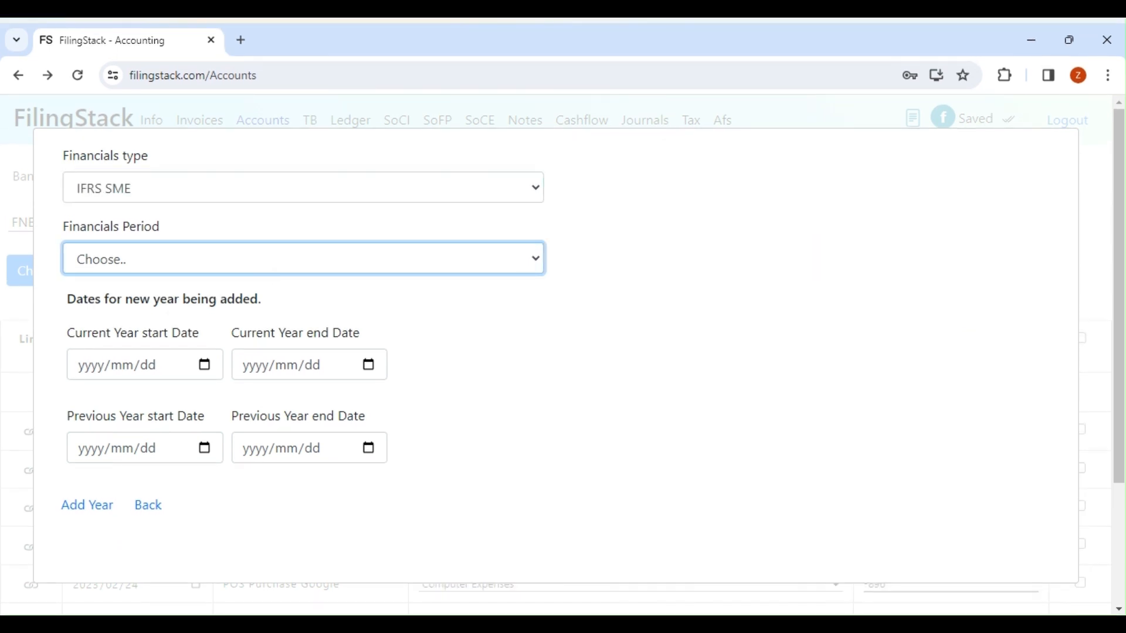
left_click(232, 500)
Set the new year's current year dates to start on 2023/03/01 and end on 2024/02/29.
left_click(377, 377)
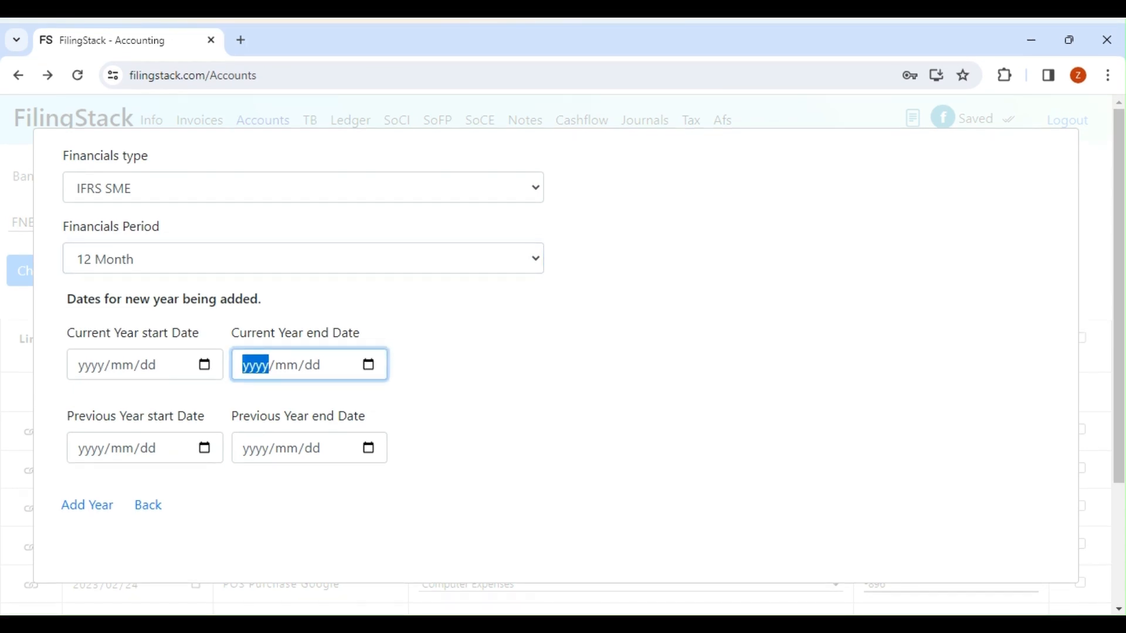
left_click(334, 533)
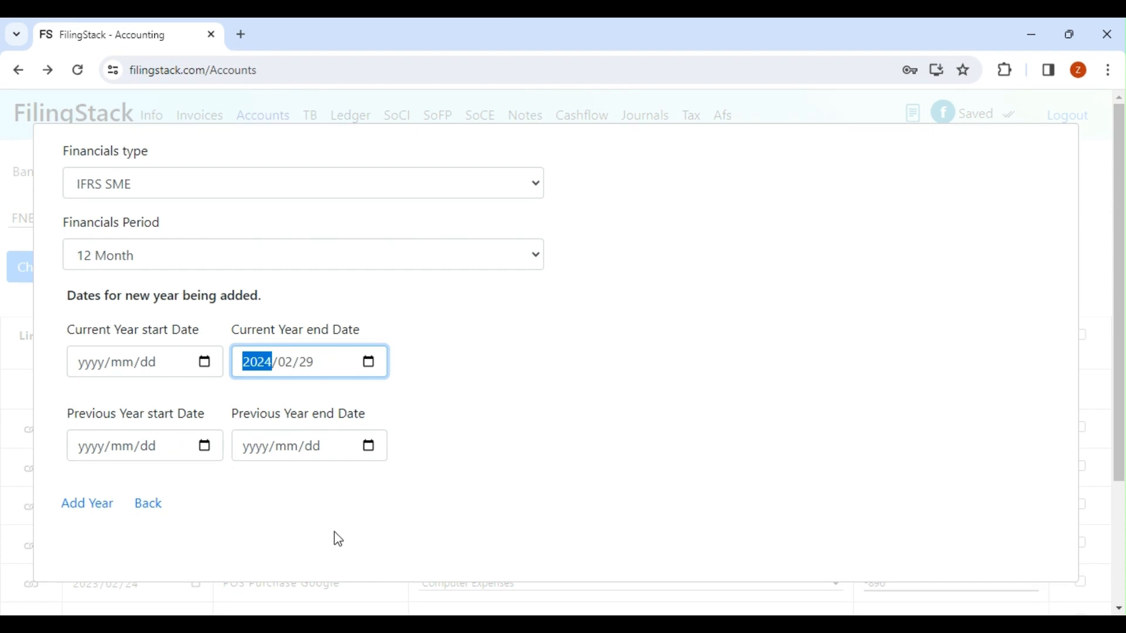
left_click(206, 368)
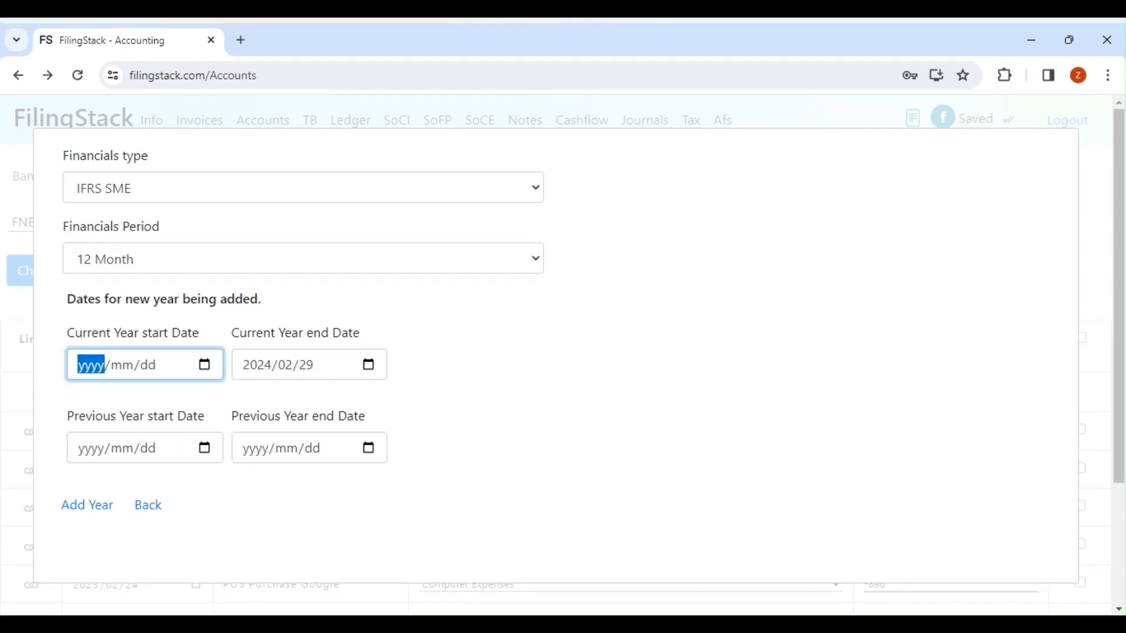
left_click(200, 457)
left_click(187, 459)
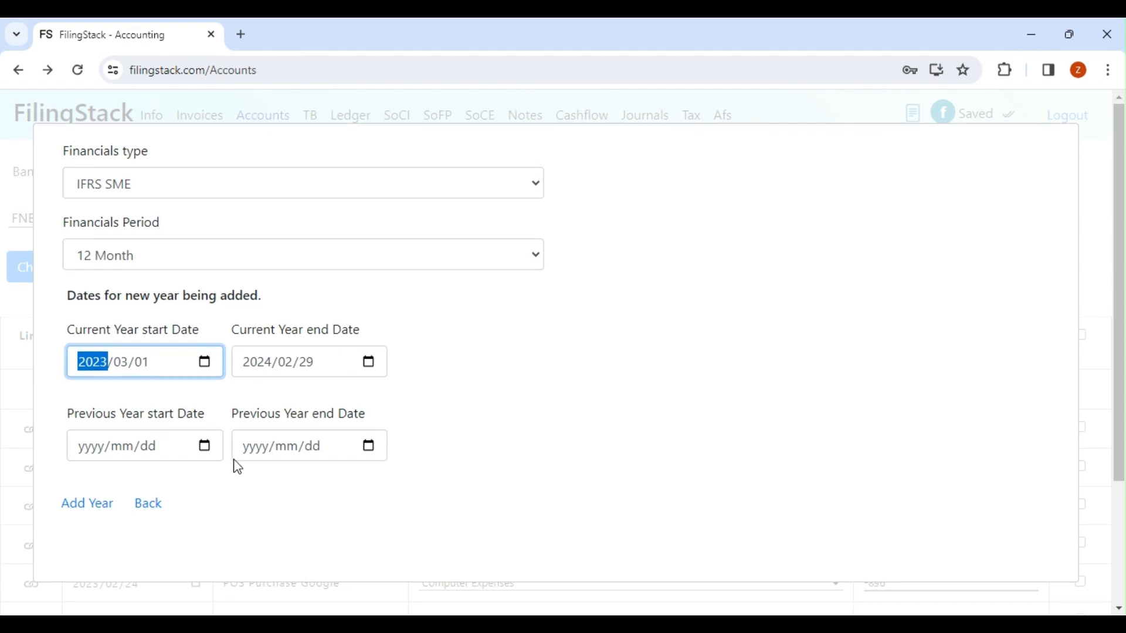
Set the previous year dates to 2022/03/01 through 2023/02/28 and add the year.
left_click(371, 451)
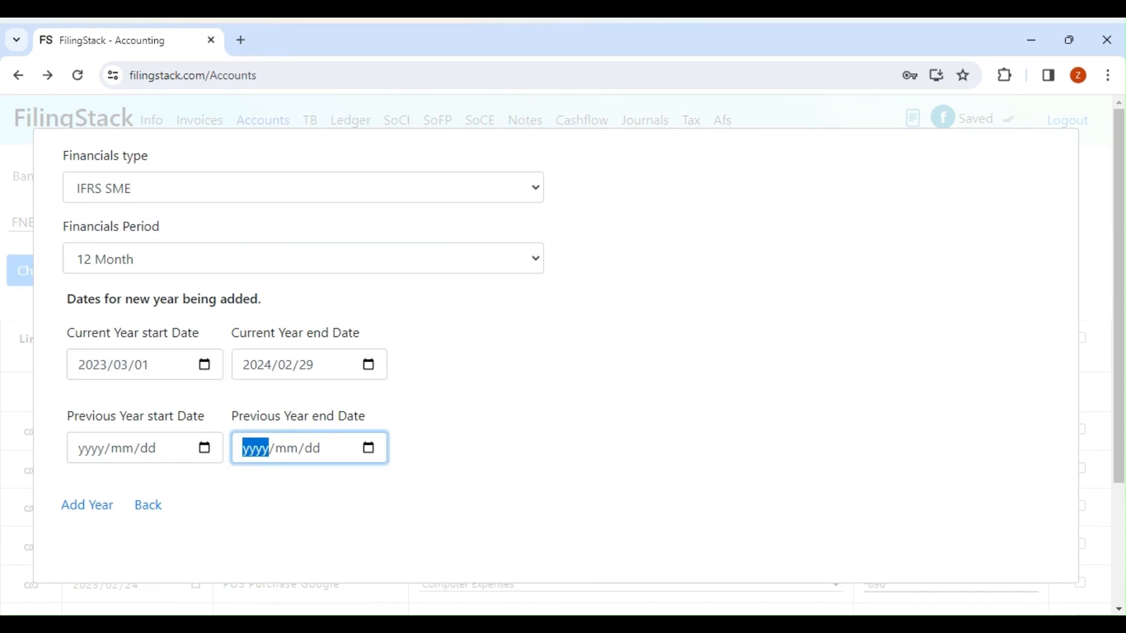
left_click(315, 263)
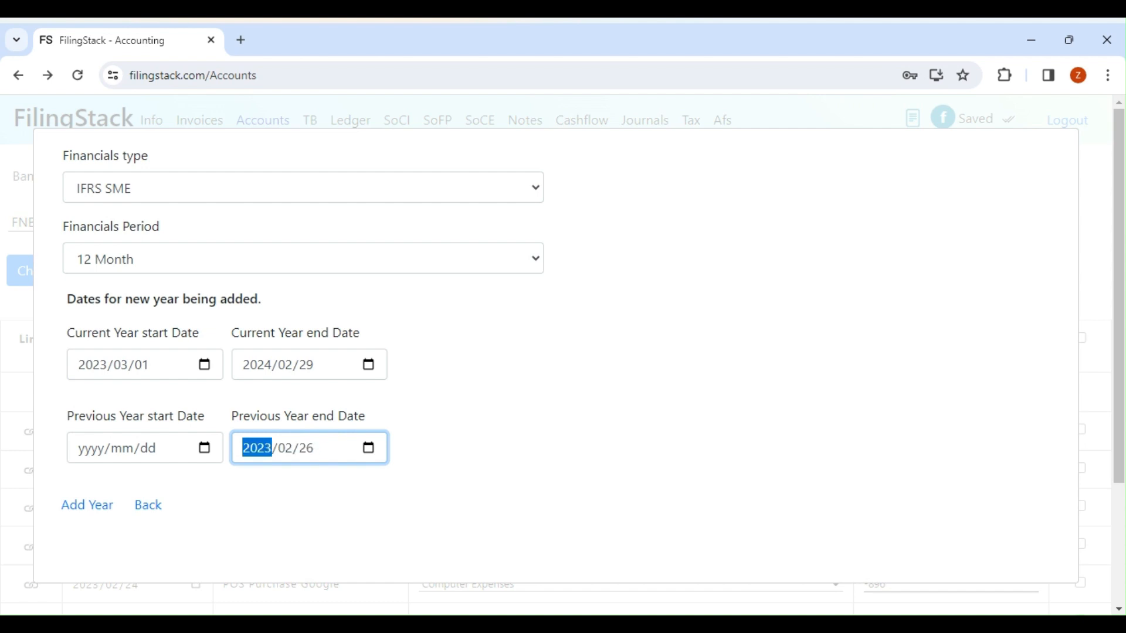
left_click(314, 364)
left_click(206, 451)
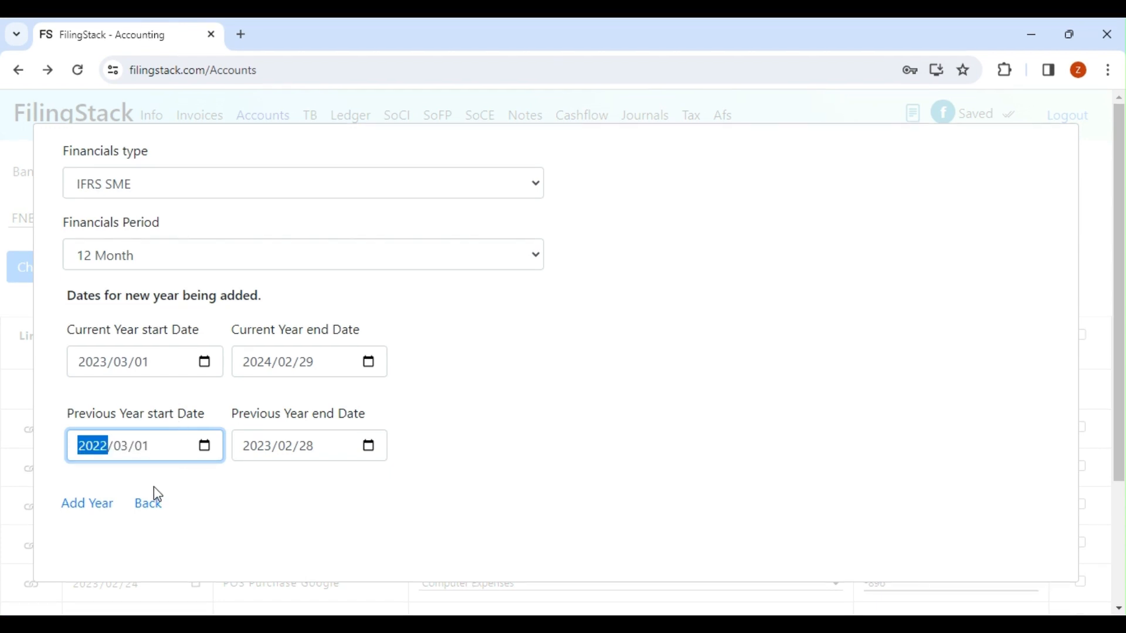
left_click(104, 516)
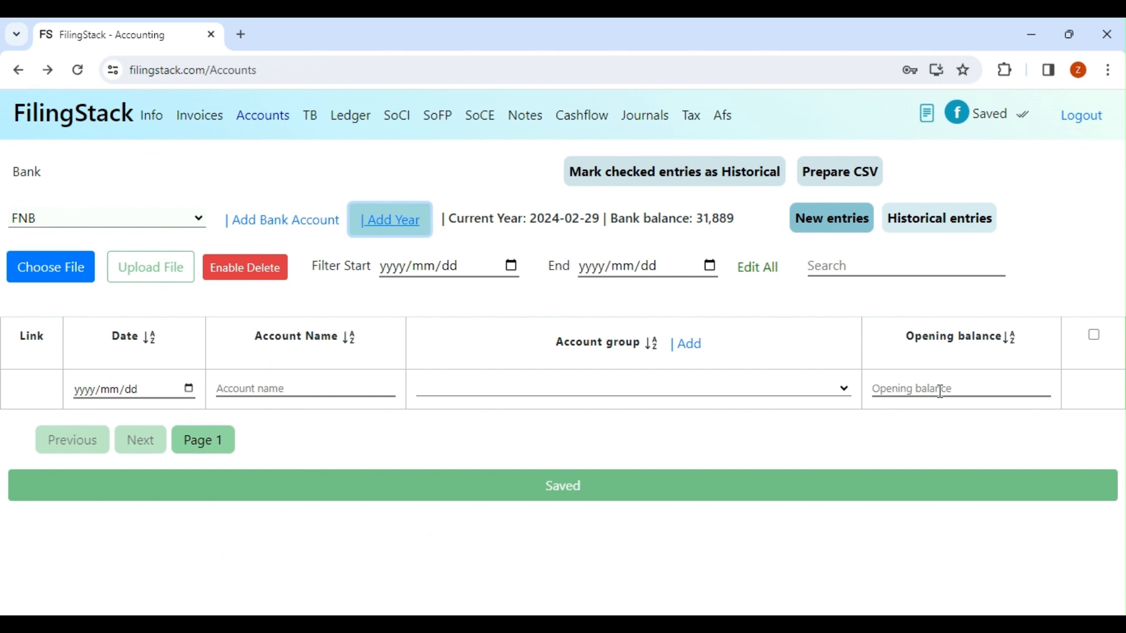
Upload the bank statement file Download - 2_23_2024 - Copy.csv from Downloads to the FNB account.
left_click(73, 277)
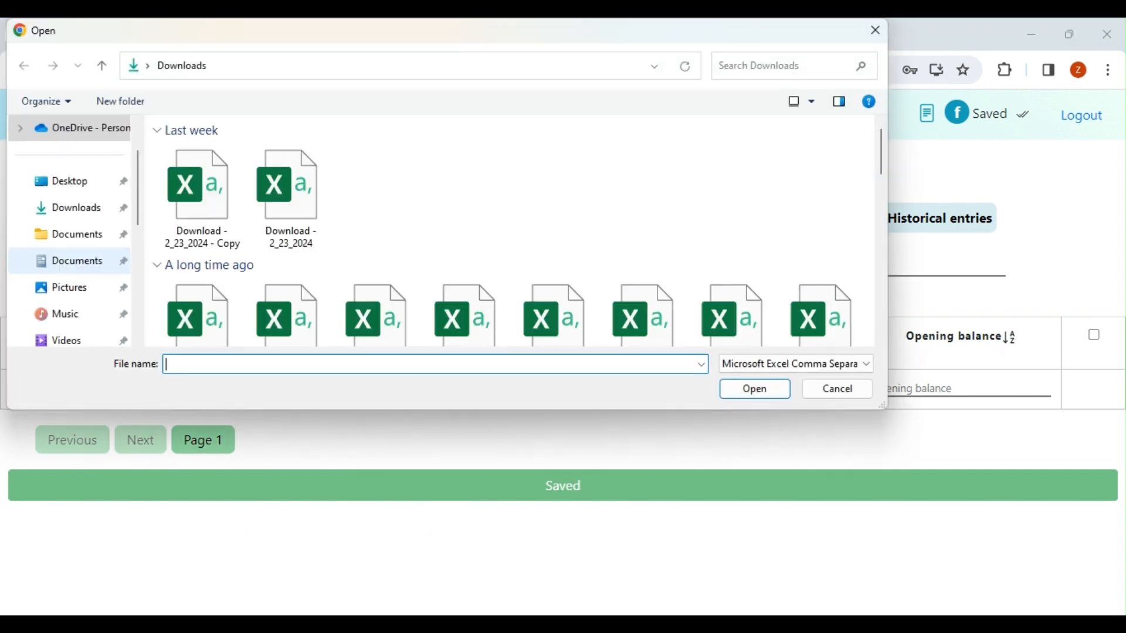
double_click(189, 206)
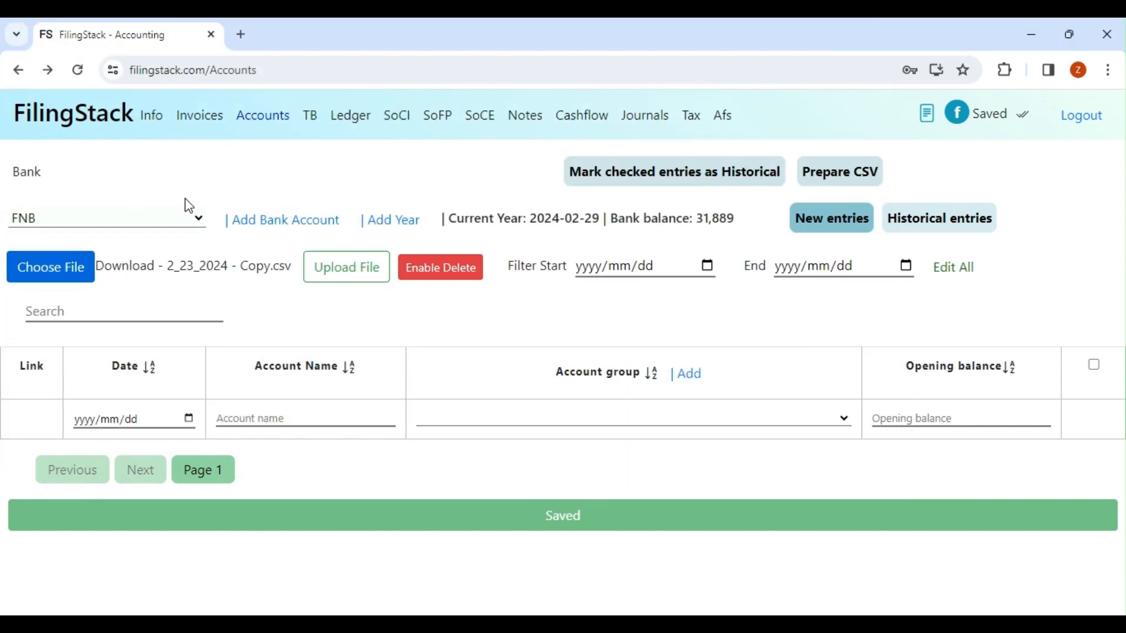
left_click(351, 273)
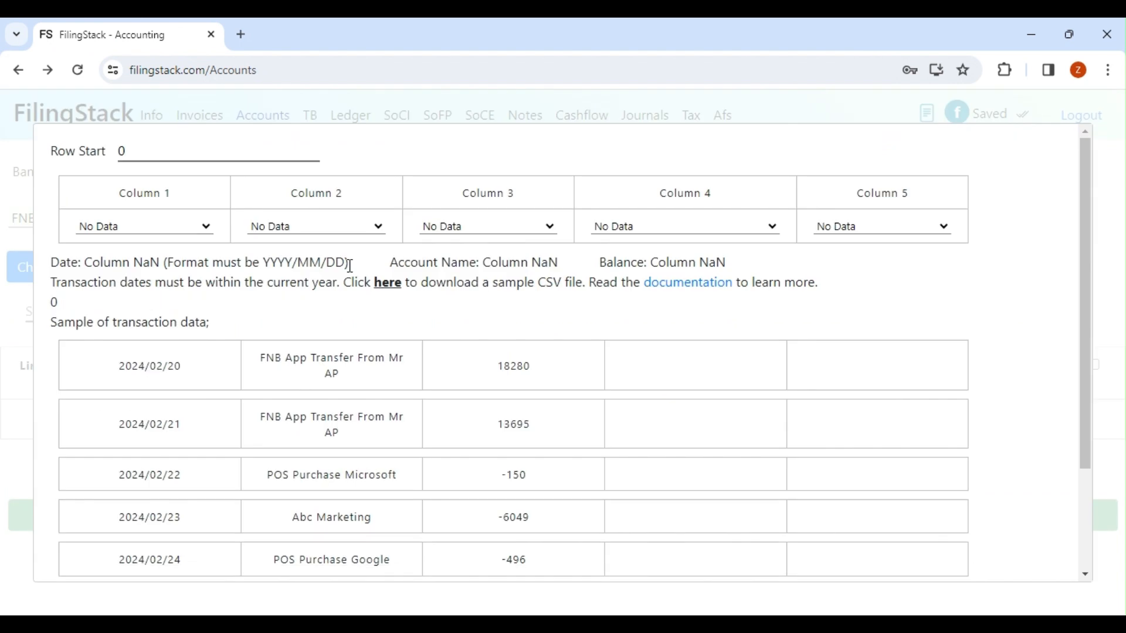
Map the uploaded statement's columns 1 to 3 to date, account name and balance, and import its transactions.
left_click(189, 234)
left_click(179, 258)
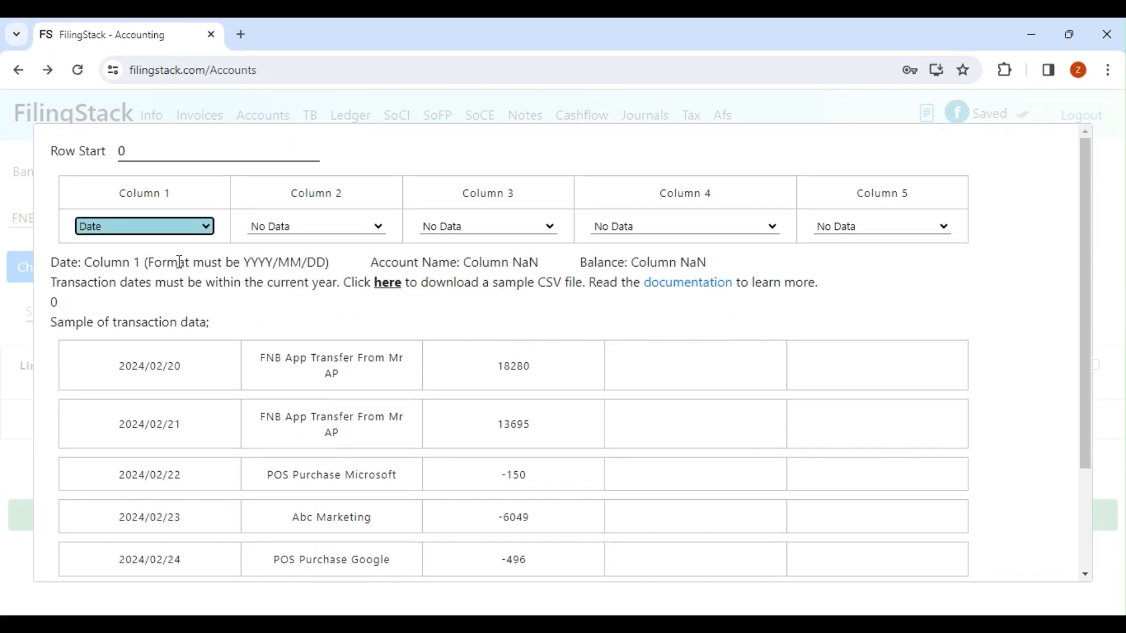
left_click(255, 236)
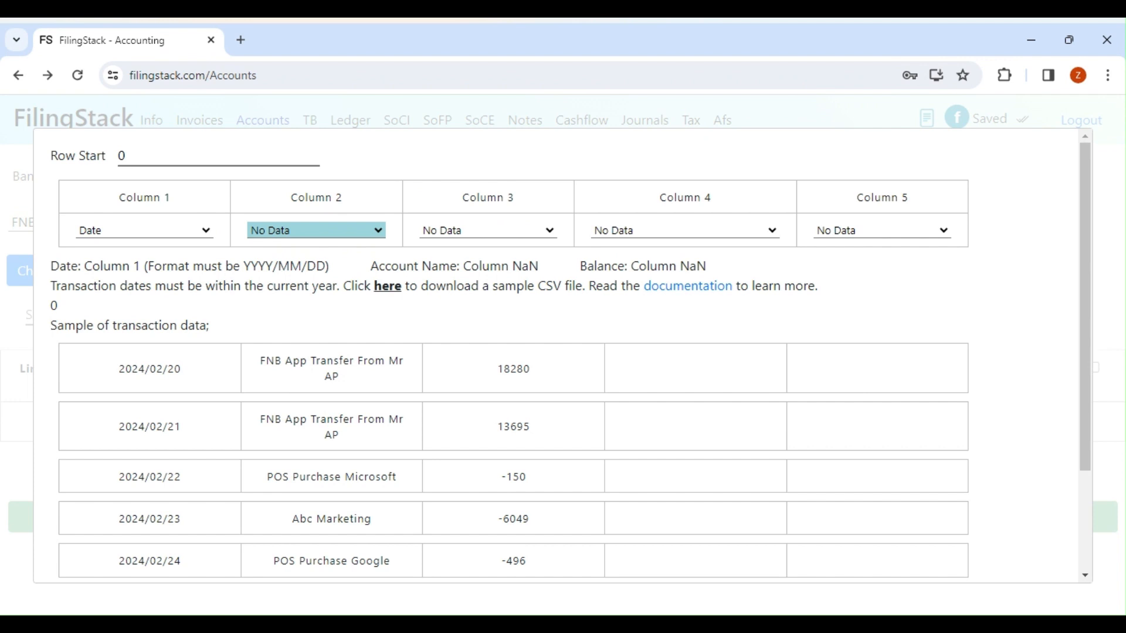
left_click(377, 244)
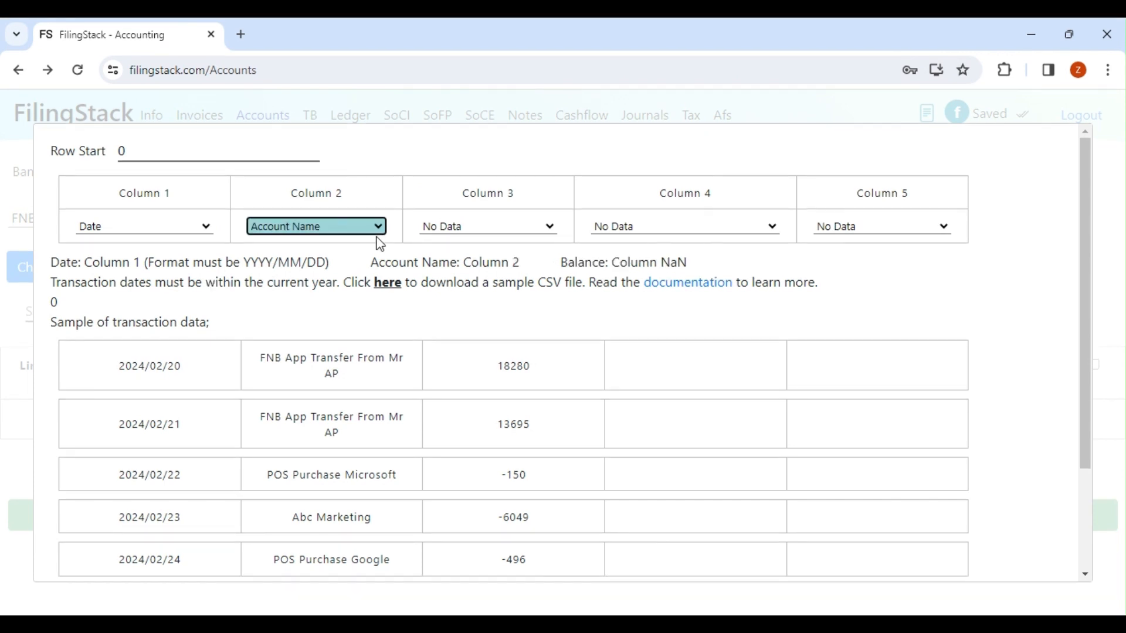
left_click(492, 230)
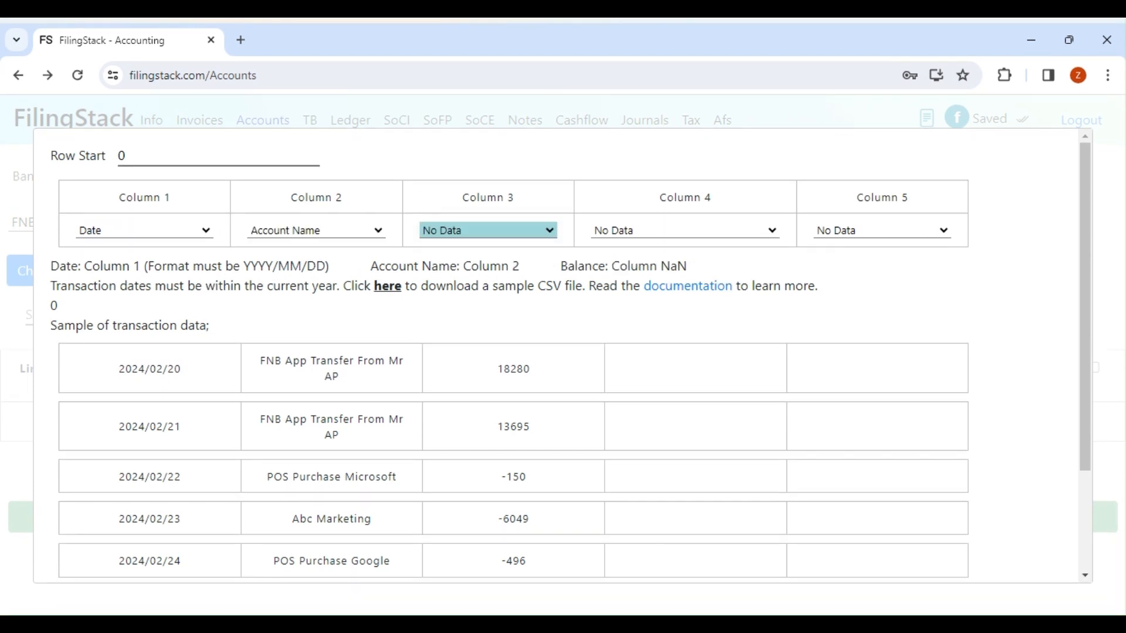
left_click(485, 303)
scroll(403, 327, "down", 2)
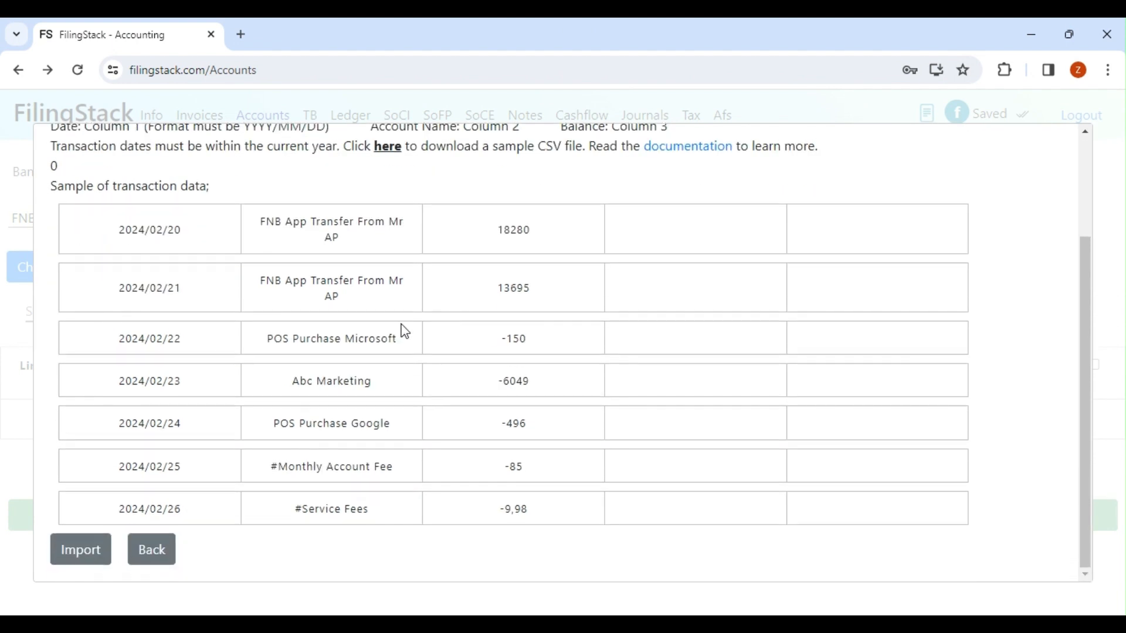
left_click(91, 551)
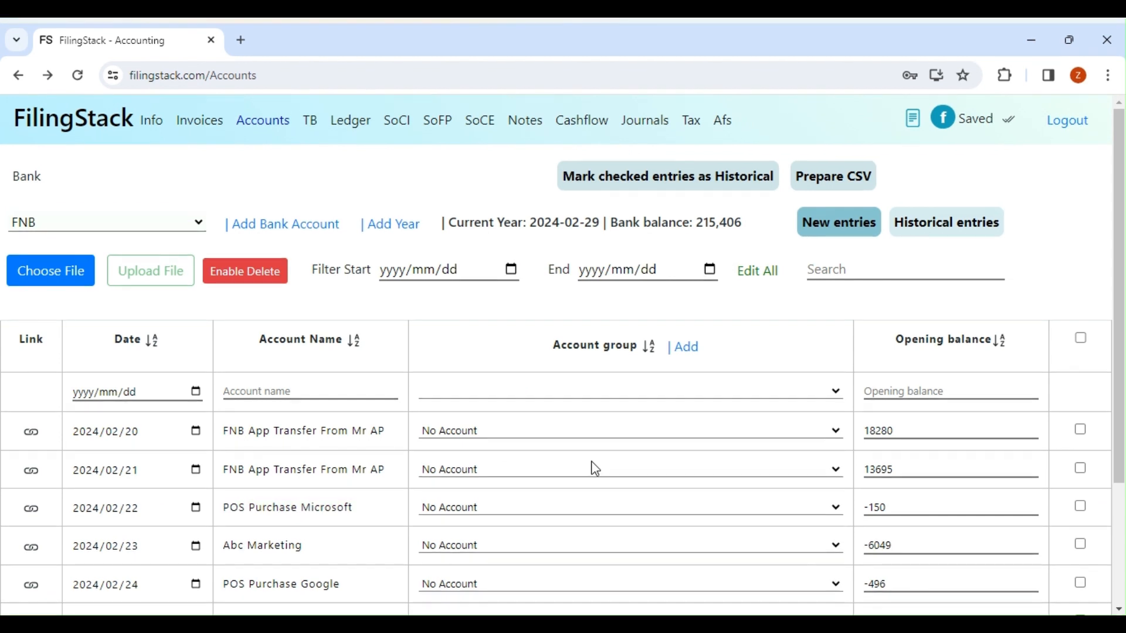
Expand the link details of the 2024/02/20 FNB App Transfer, assign it to Fee Income 1, and save the link details and entries.
scroll(596, 468, "down", 1)
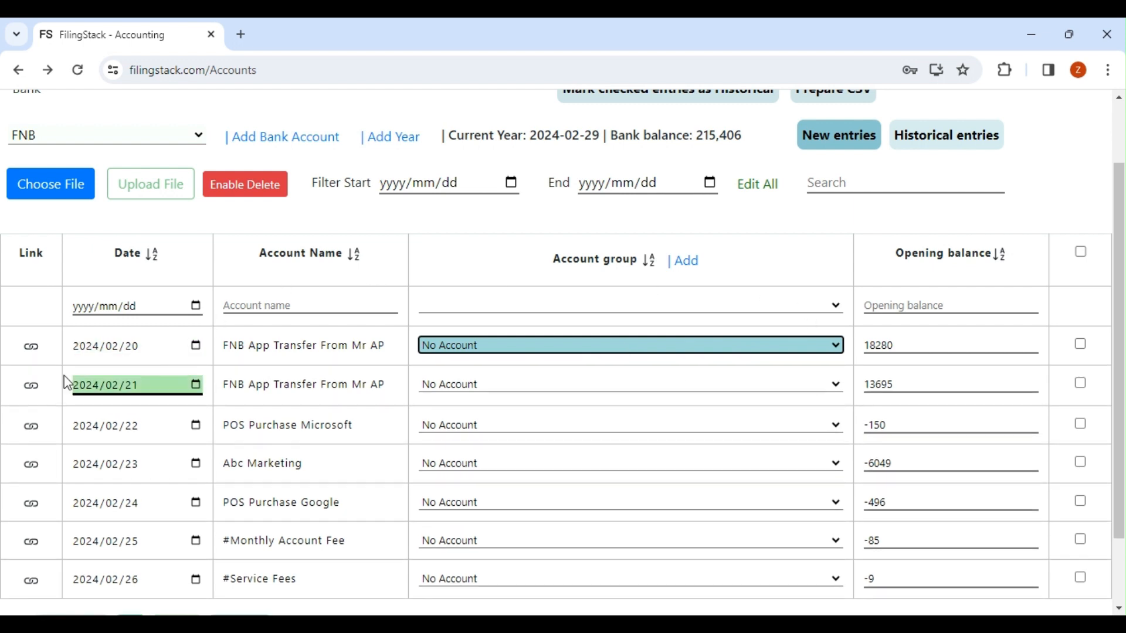
left_click(31, 351)
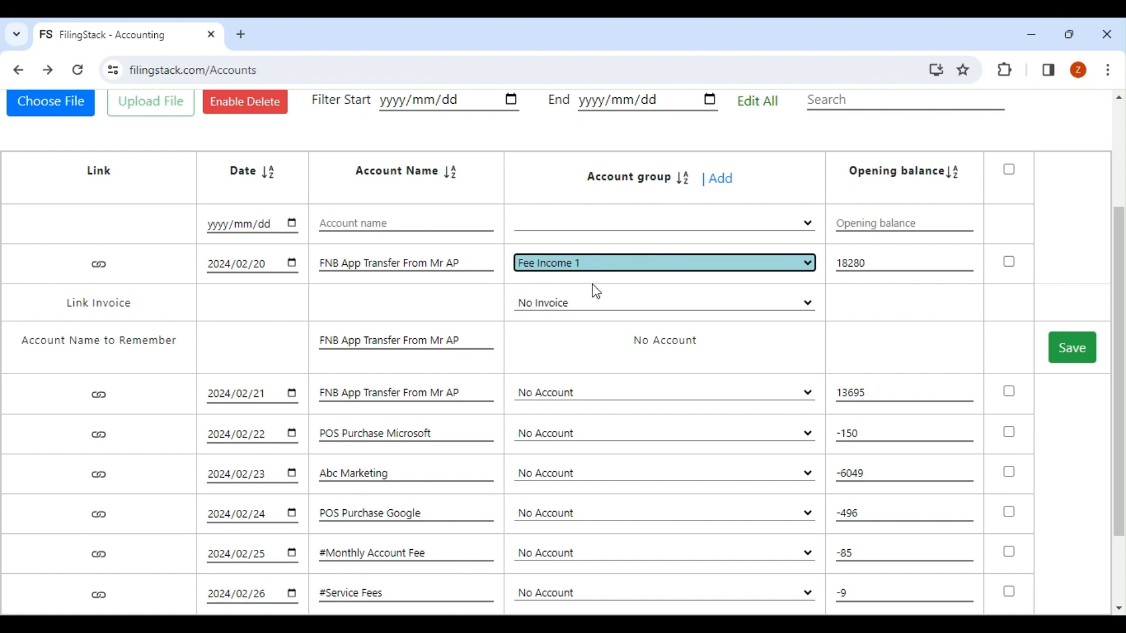
left_click(1070, 359)
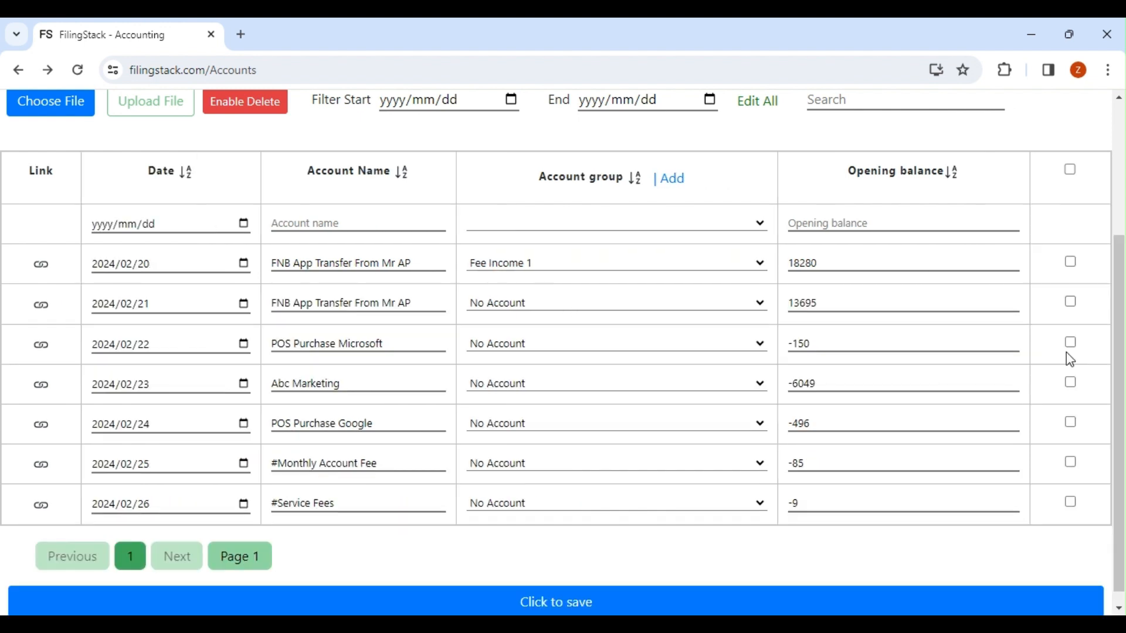
left_click(615, 610)
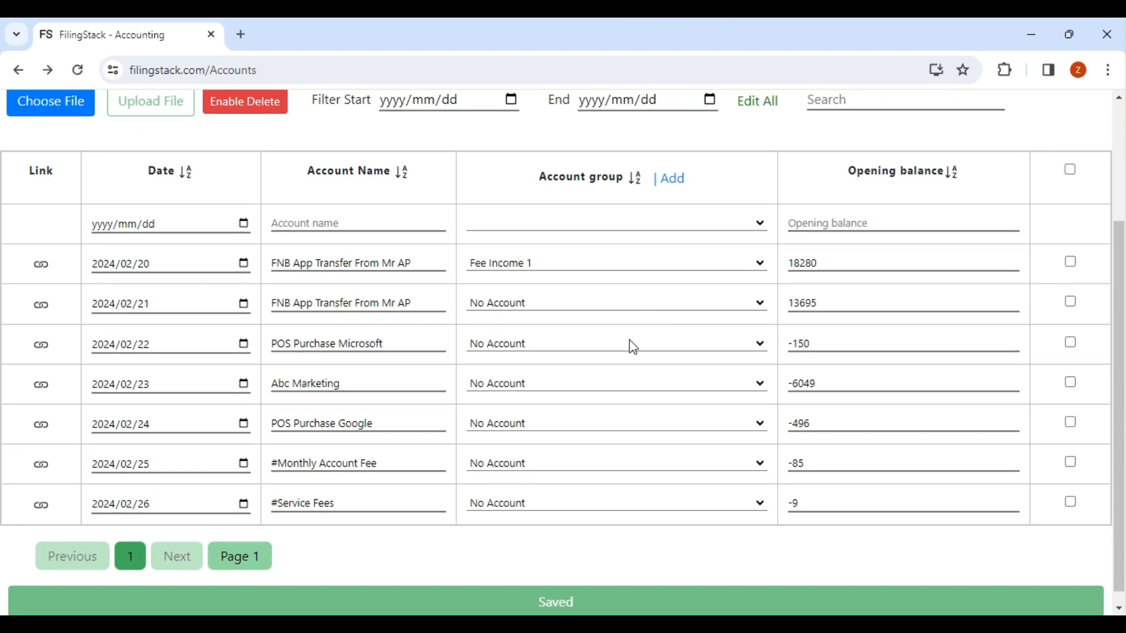
Set the account group to Fee Income 1 for the 2024/02/21 FNB App Transfer and Computer Expenses for POS Purchase Microsoft.
left_click(608, 301)
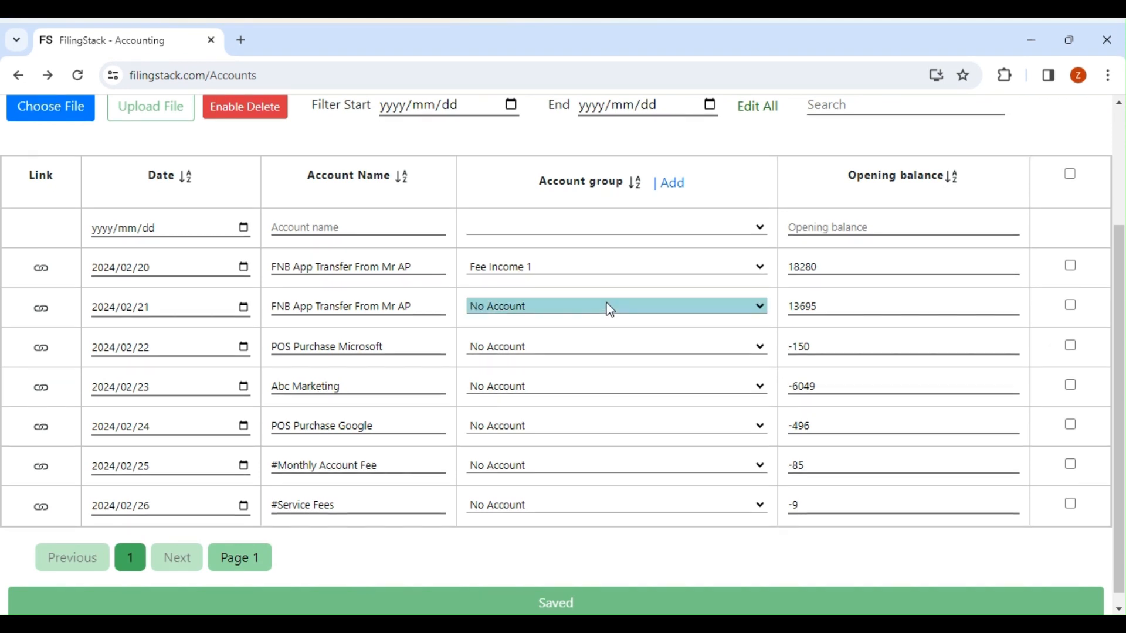
key("f")
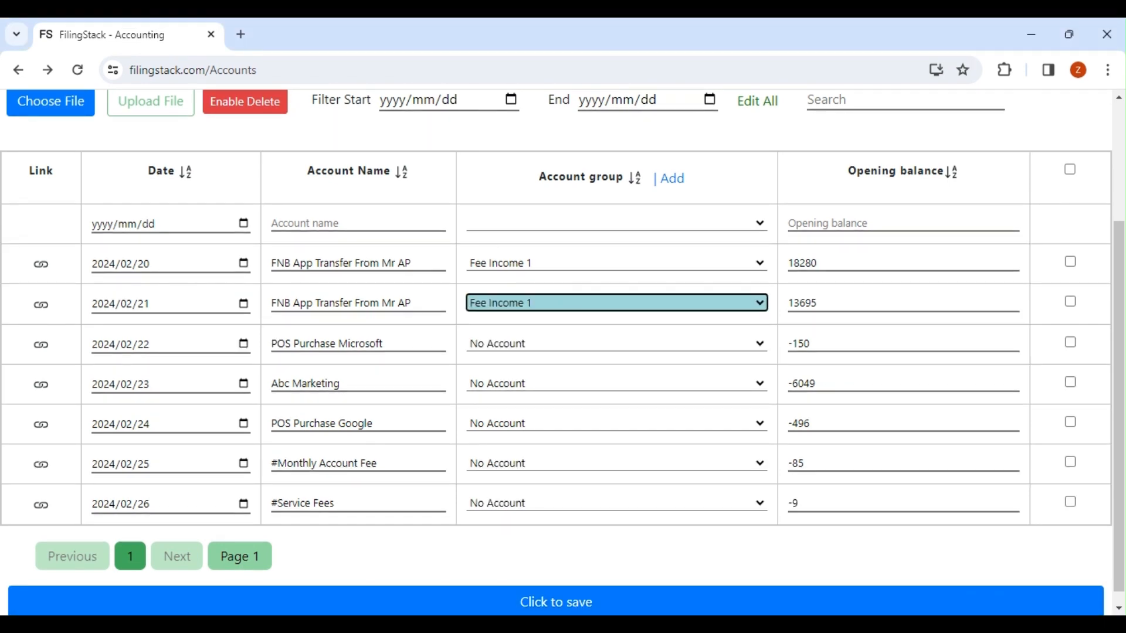
left_click(491, 350)
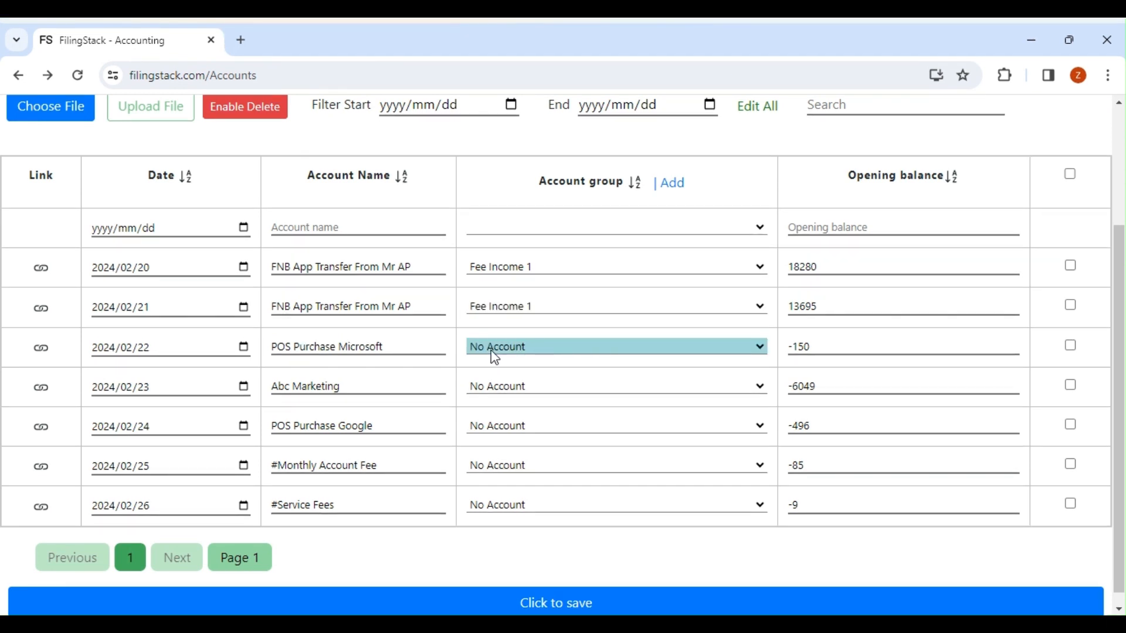
key("c")
key("Down")
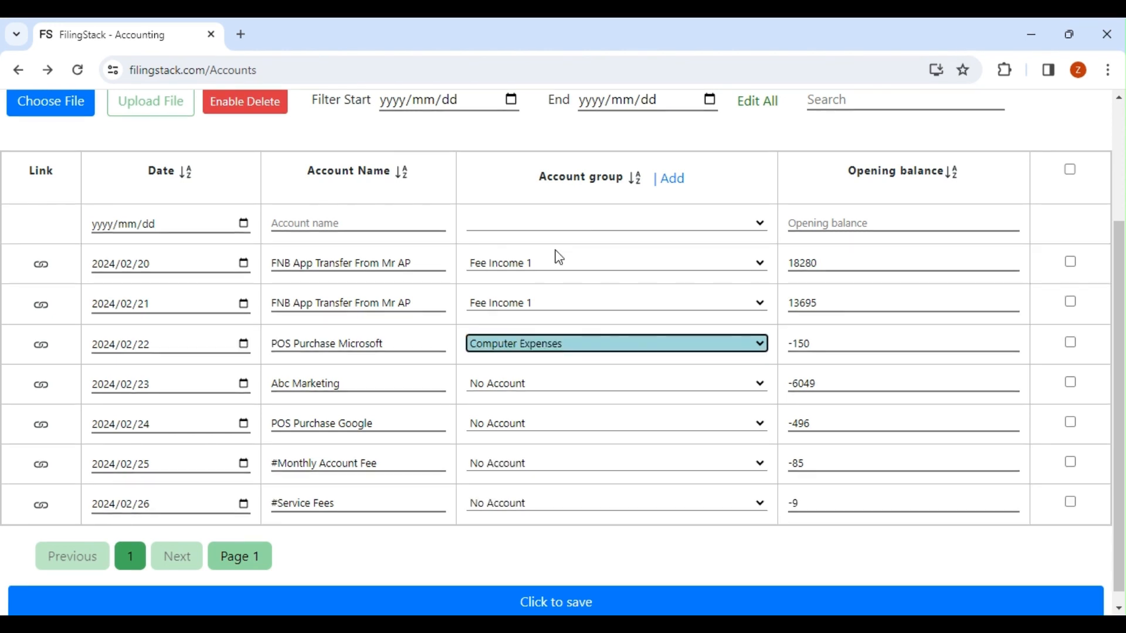
Assign the 2024/02/23 Abc Marketing entry to Marketing and the 2024/02/24 POS Purchase Google entry to Subscriptions.
left_click(500, 387)
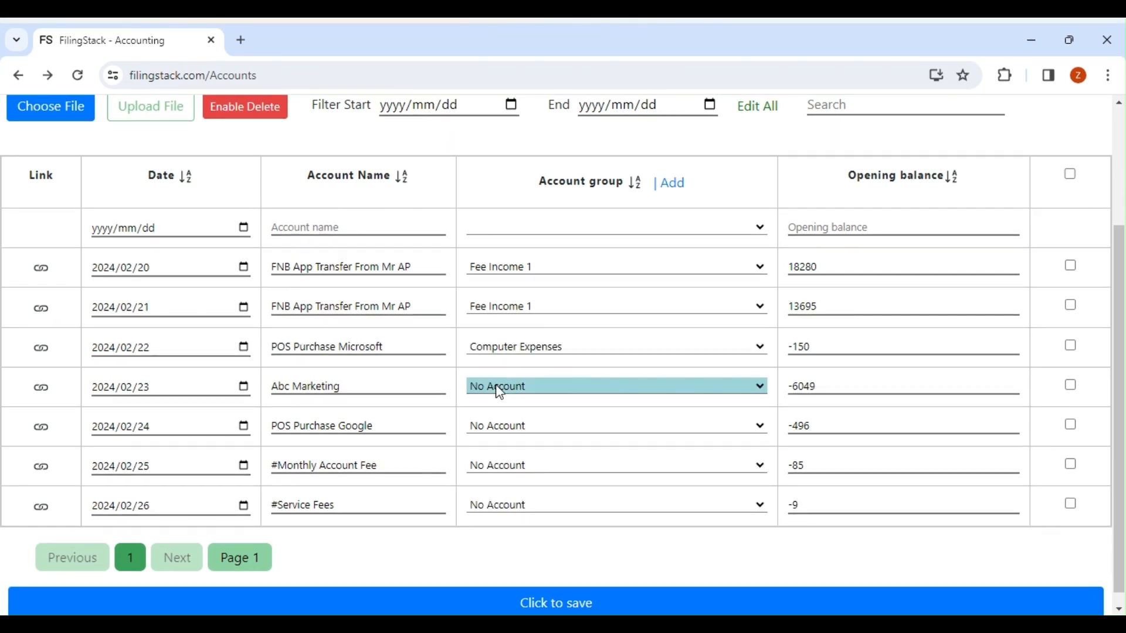
key("m")
left_click(502, 434)
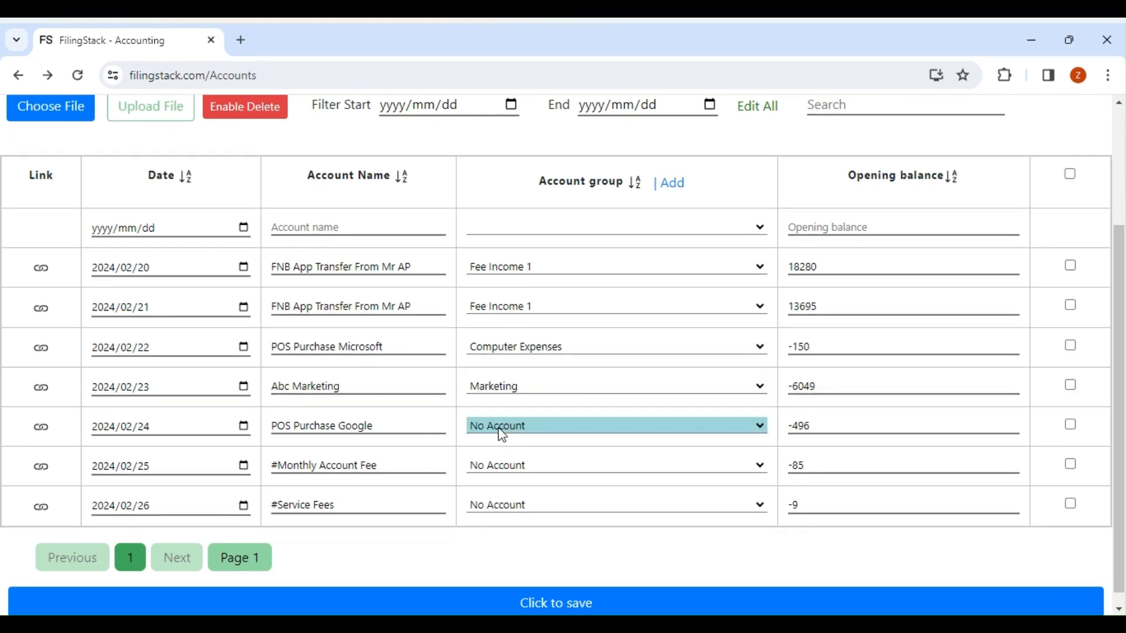
key("s")
key("u")
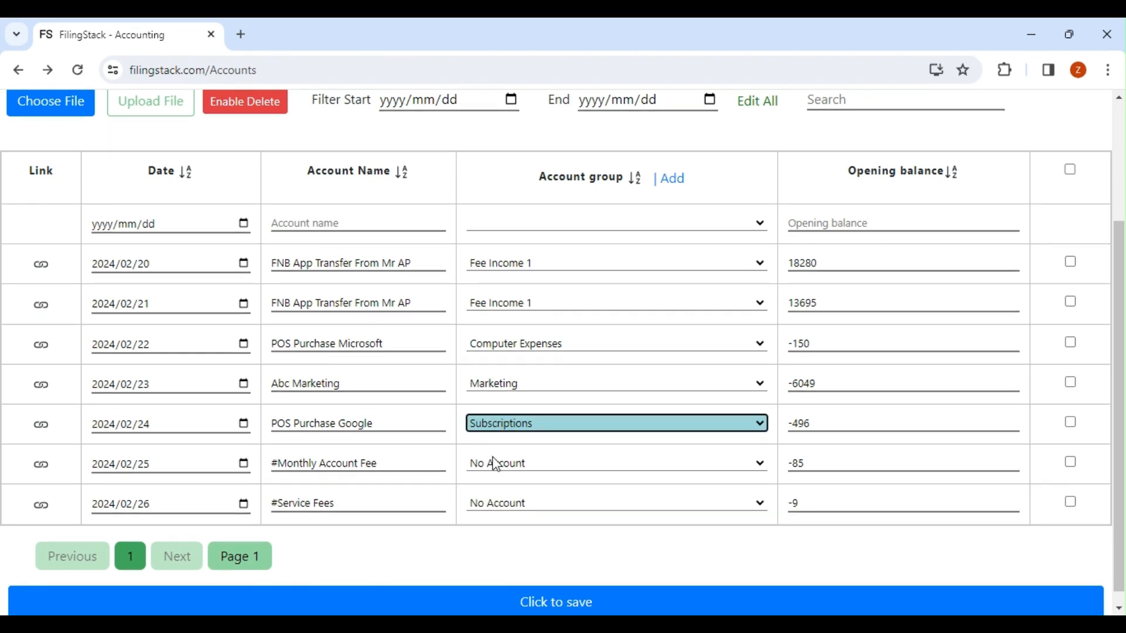
Assign the 2024/02/25 #Monthly Account Fee entry to the Bank Charges account group.
left_click(496, 469)
key("b")
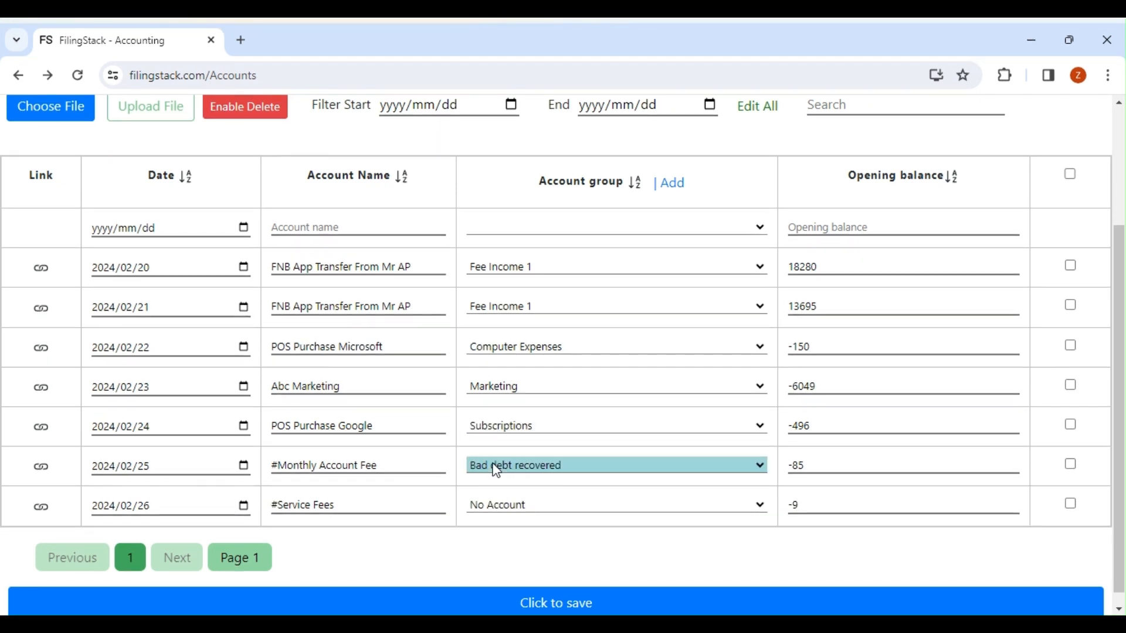
key("n")
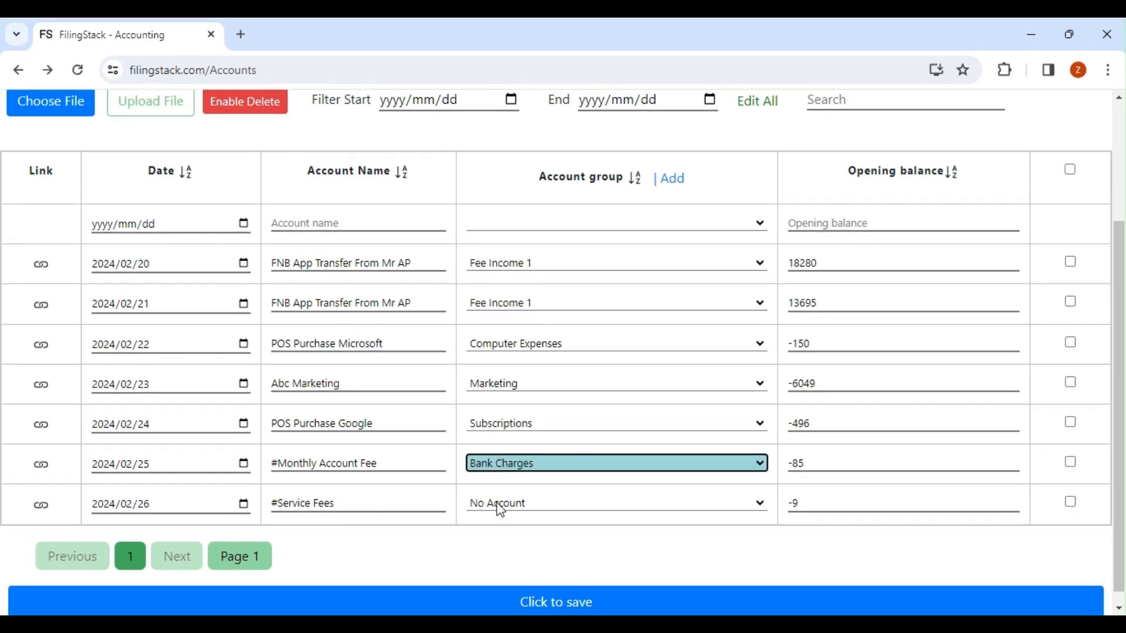
Assign the 2024/02/26 #Service Fees entry to the Bank Charges account group and save all entries.
left_click(501, 508)
key("b")
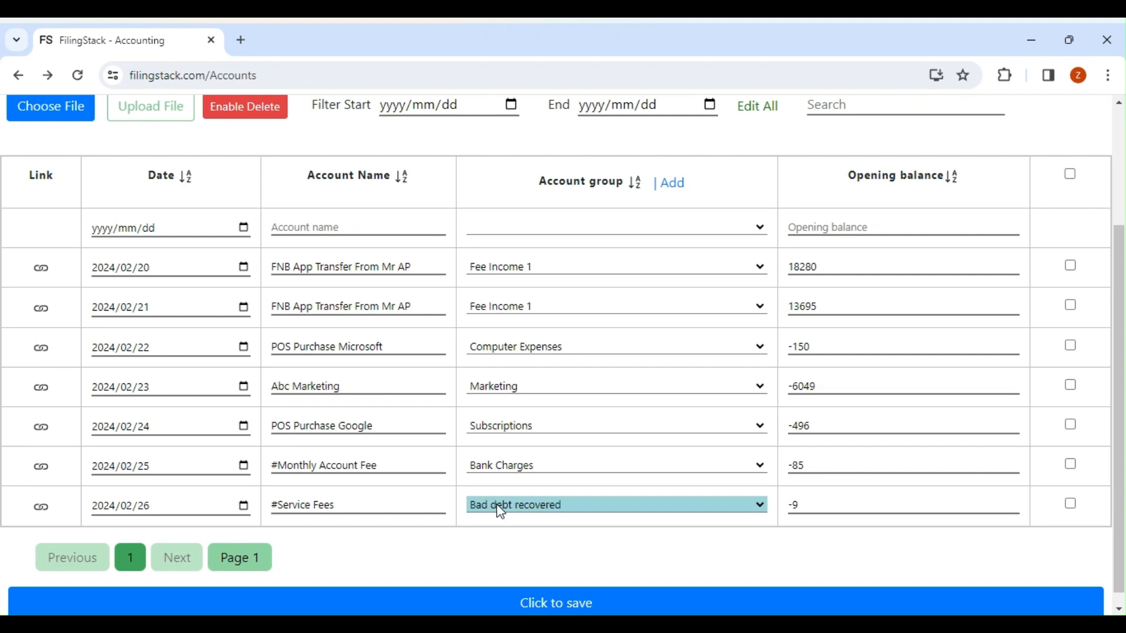
key("b")
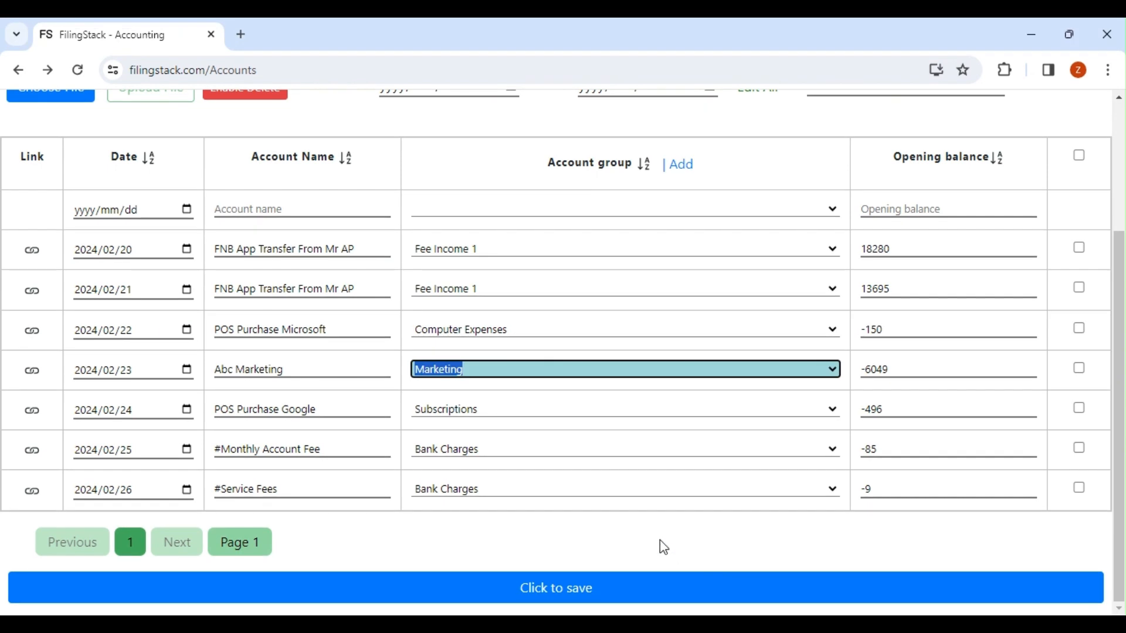
left_click(673, 582)
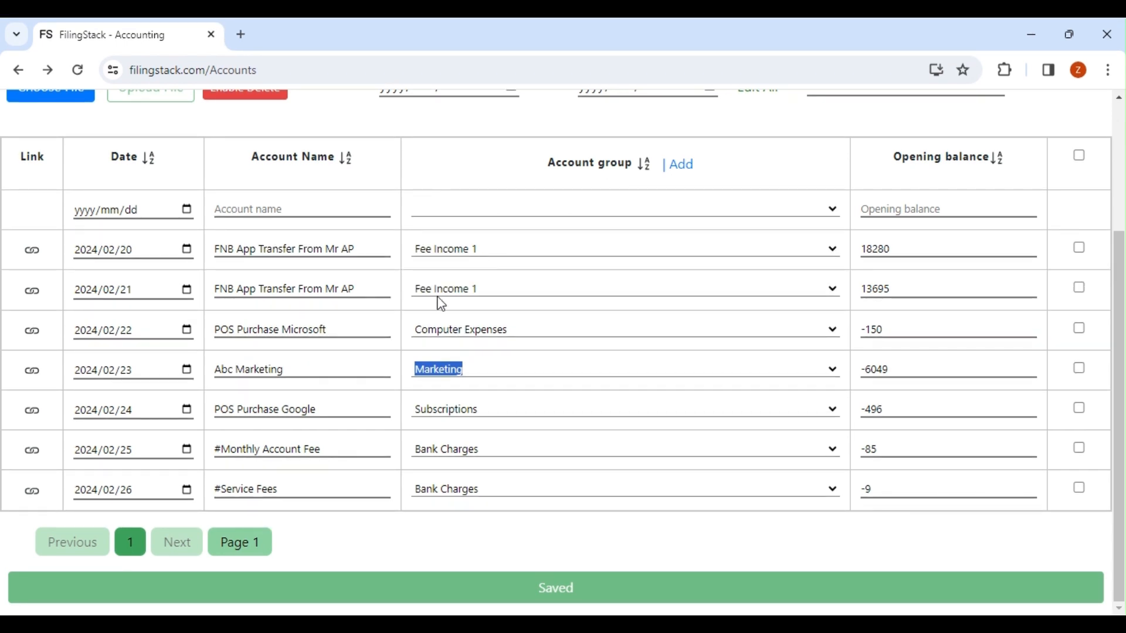
Choose the CSV file "Download - 2_23_2024 - Copy" from Downloads and upload it to the FNB account.
scroll(305, 290, "up", 2)
left_click(70, 172)
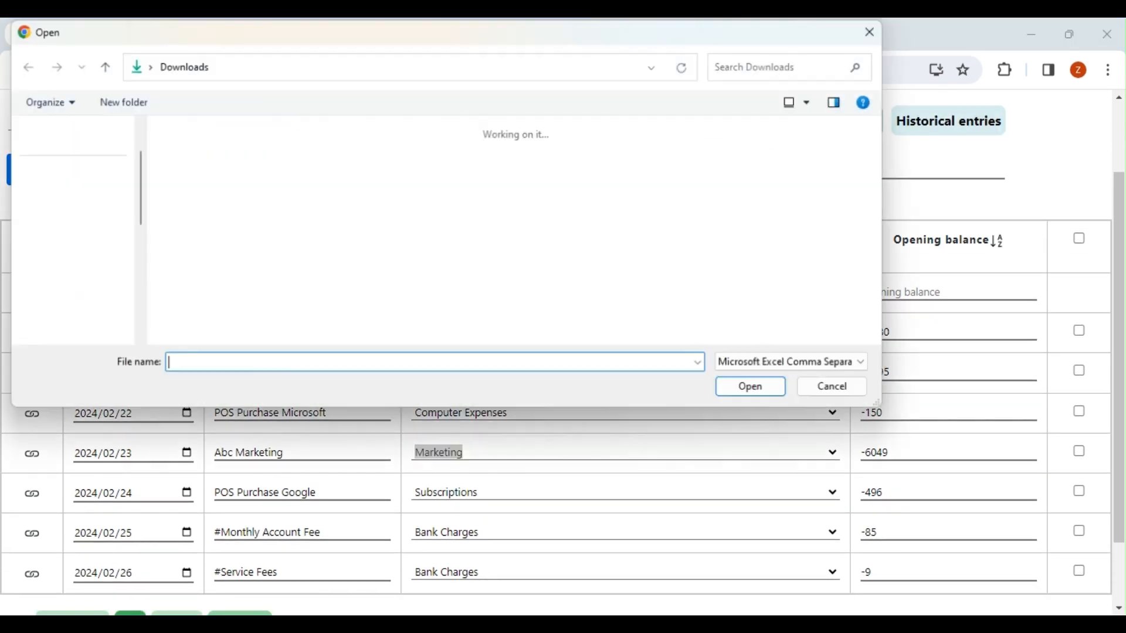
left_click(201, 197)
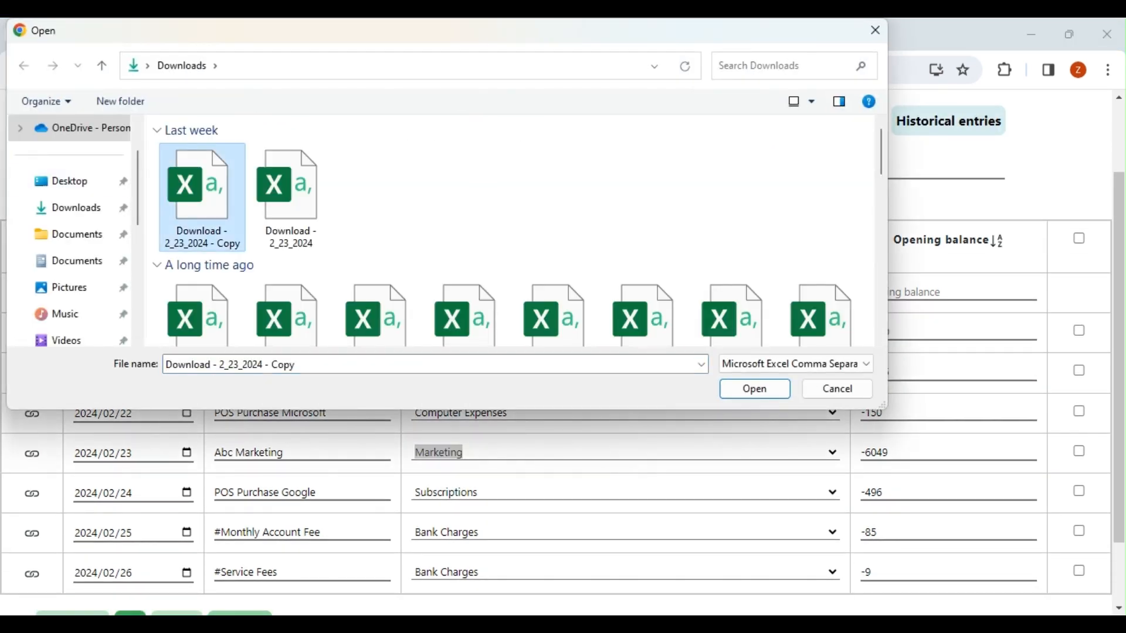
key("Return")
left_click(320, 173)
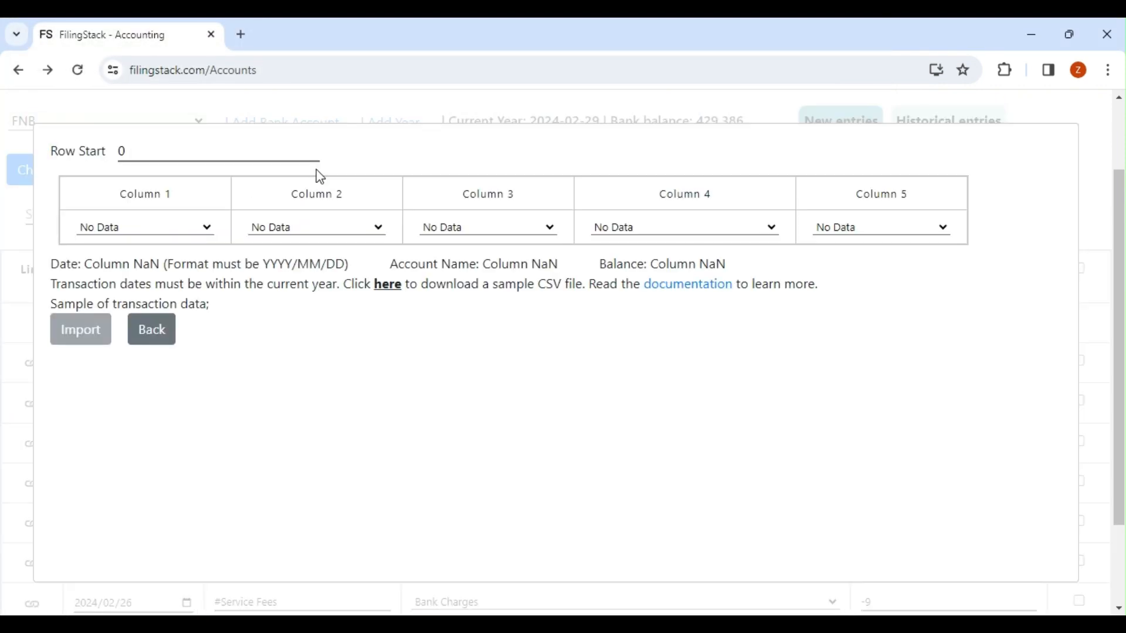
Map column 1 to Date, column 2 to Account Name and column 3 to Opening Balance, and import the transactions.
left_click(200, 229)
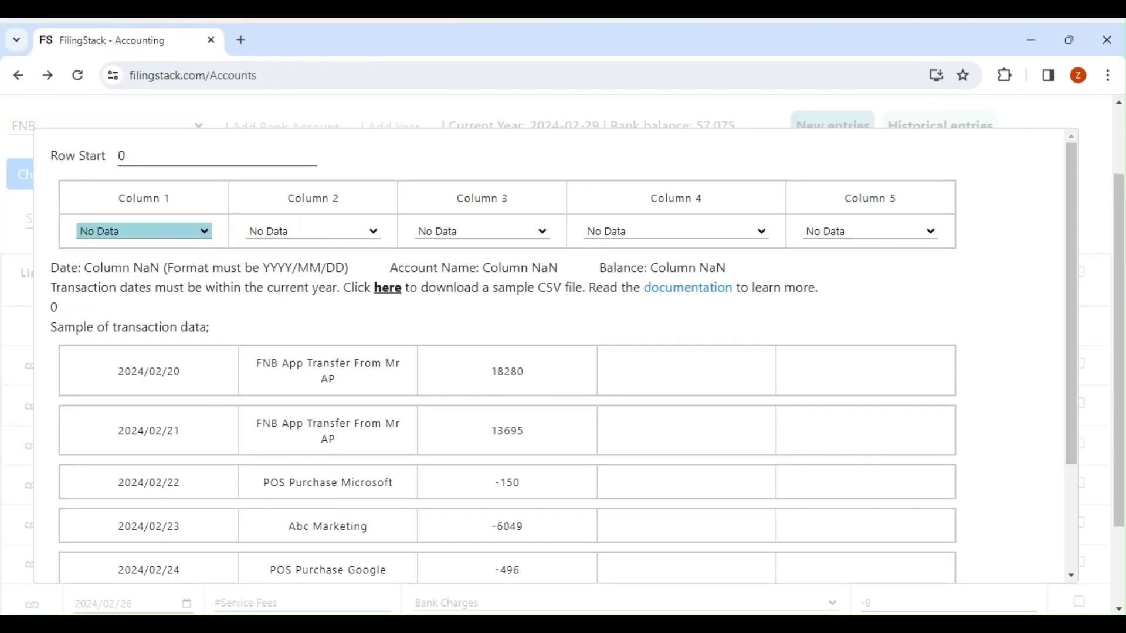
left_click(149, 253)
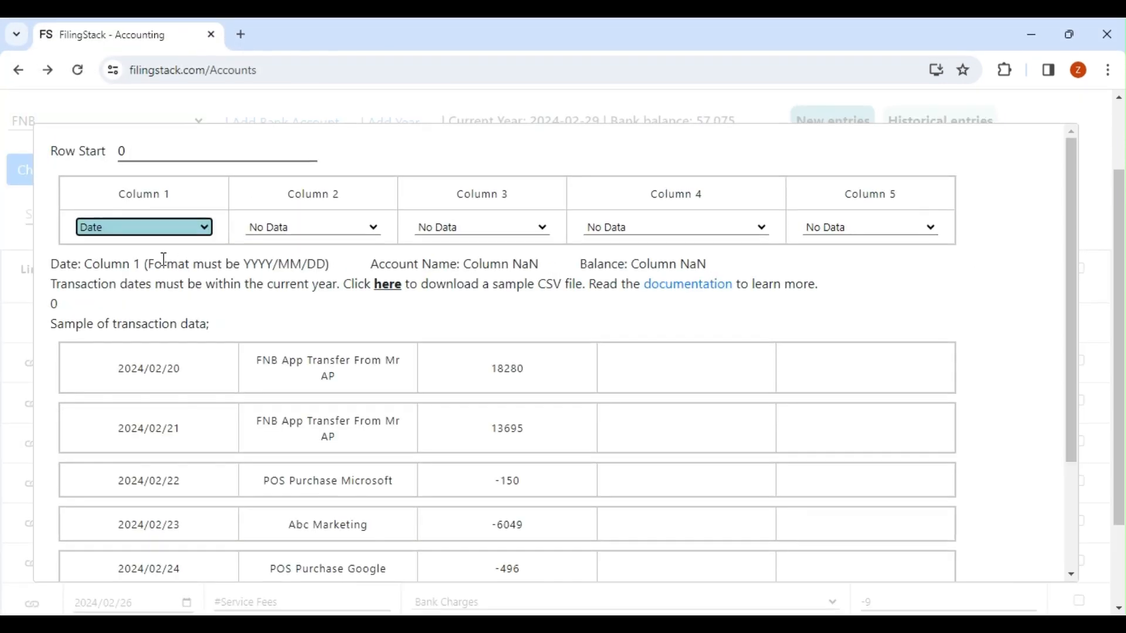
left_click(263, 234)
left_click(266, 272)
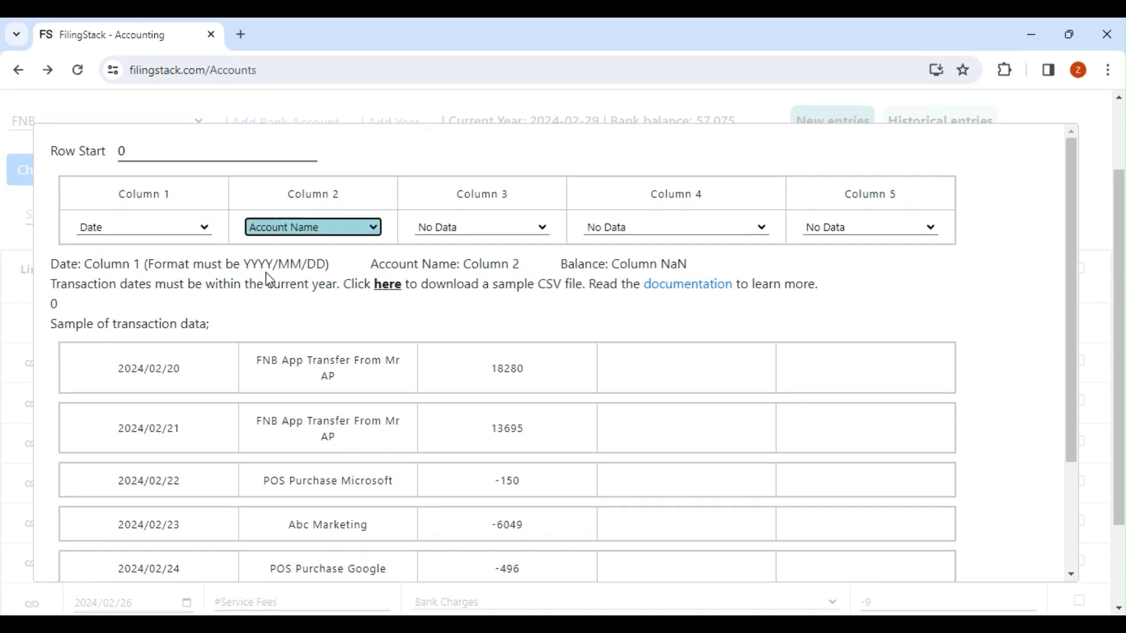
left_click(468, 238)
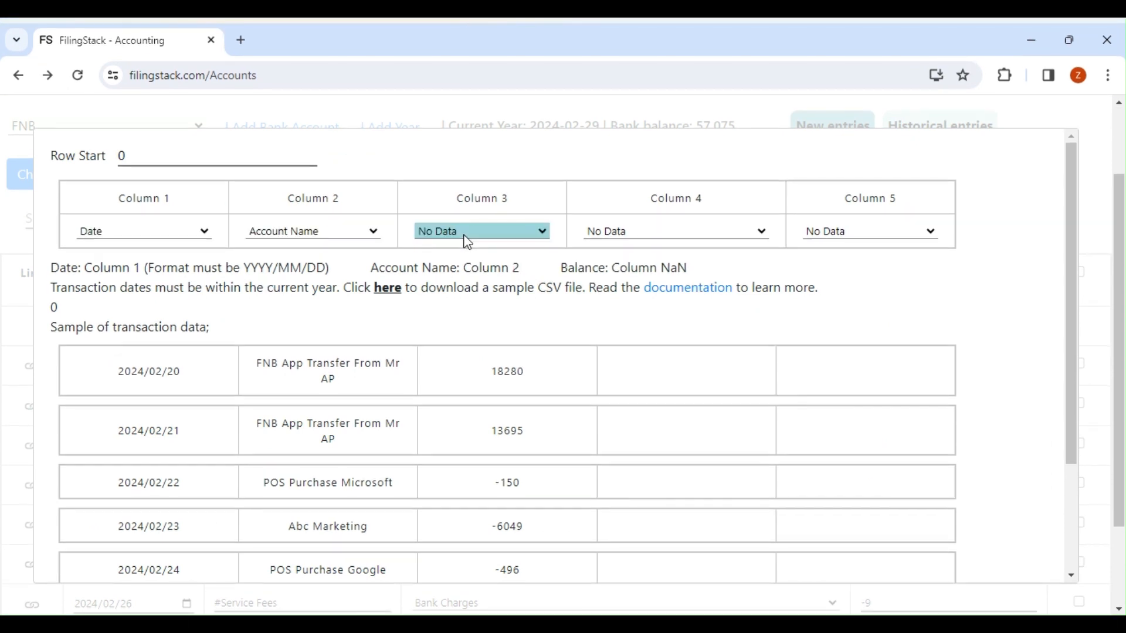
left_click(471, 296)
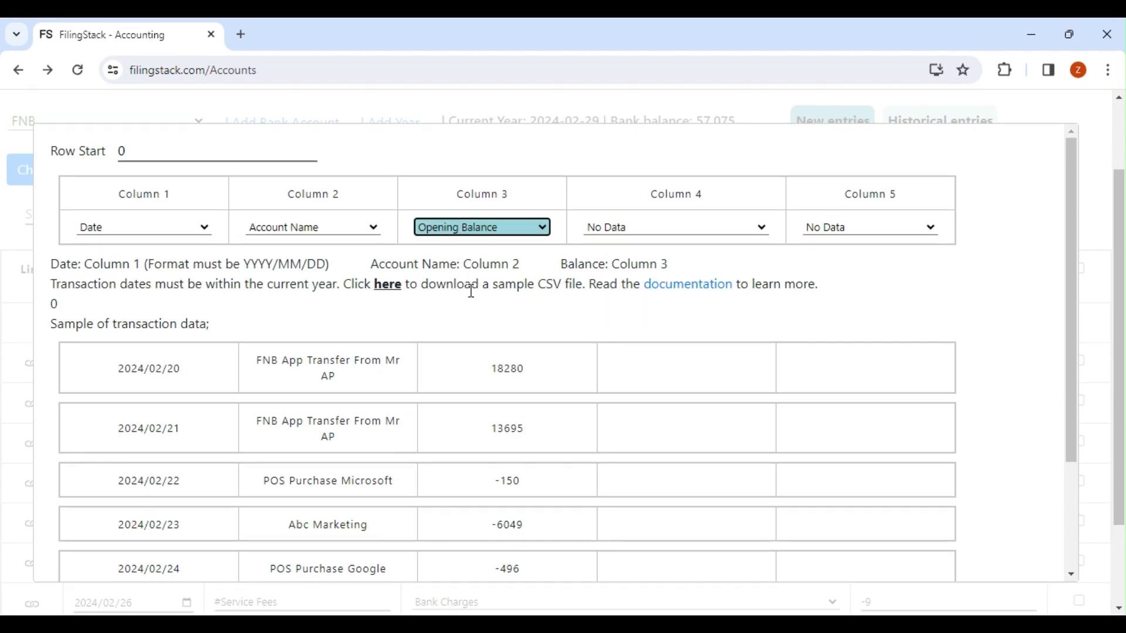
scroll(458, 307, "down", 2)
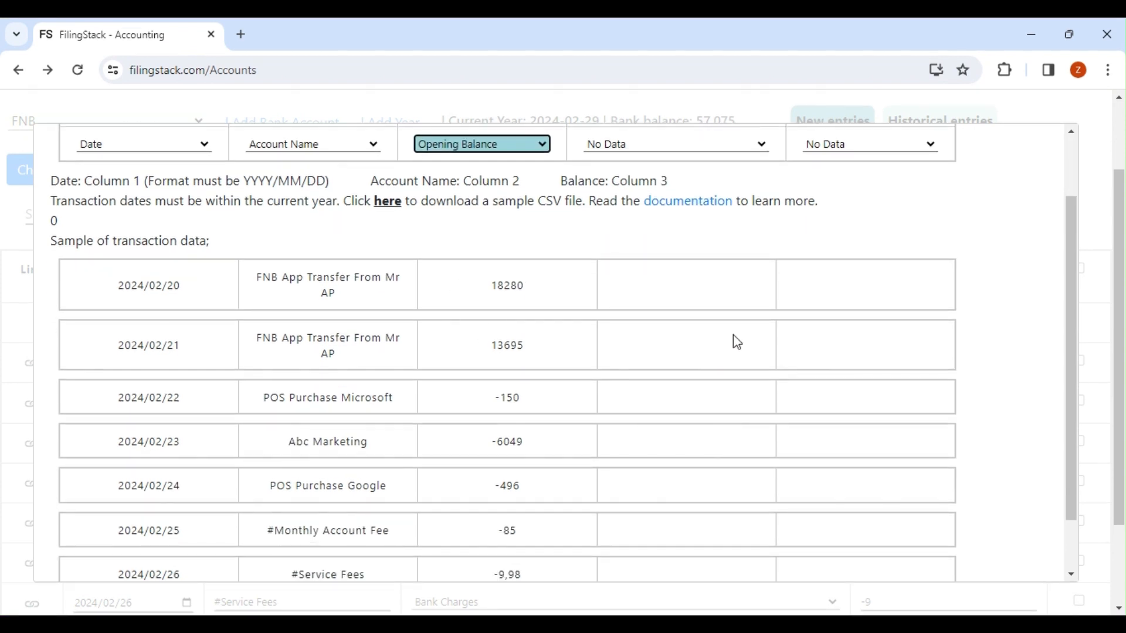
scroll(263, 368, "down", 1)
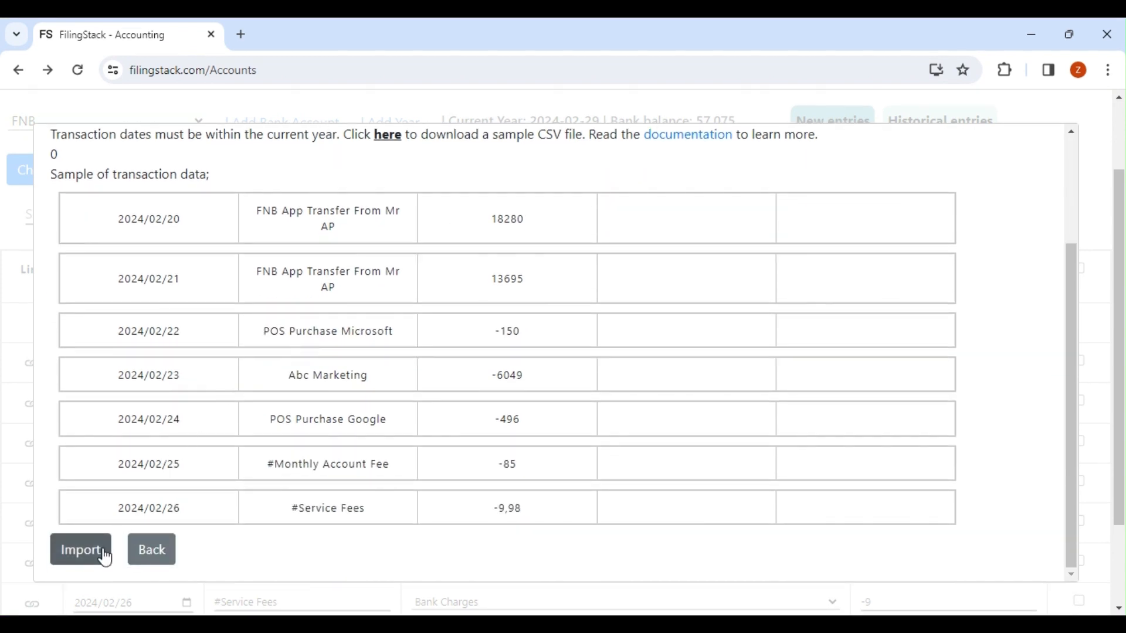
left_click(82, 550)
Enable deletion and remove the five re-imported entries without an account group, dated 2024/02/22 to 2024/02/26.
scroll(231, 493, "down", 3)
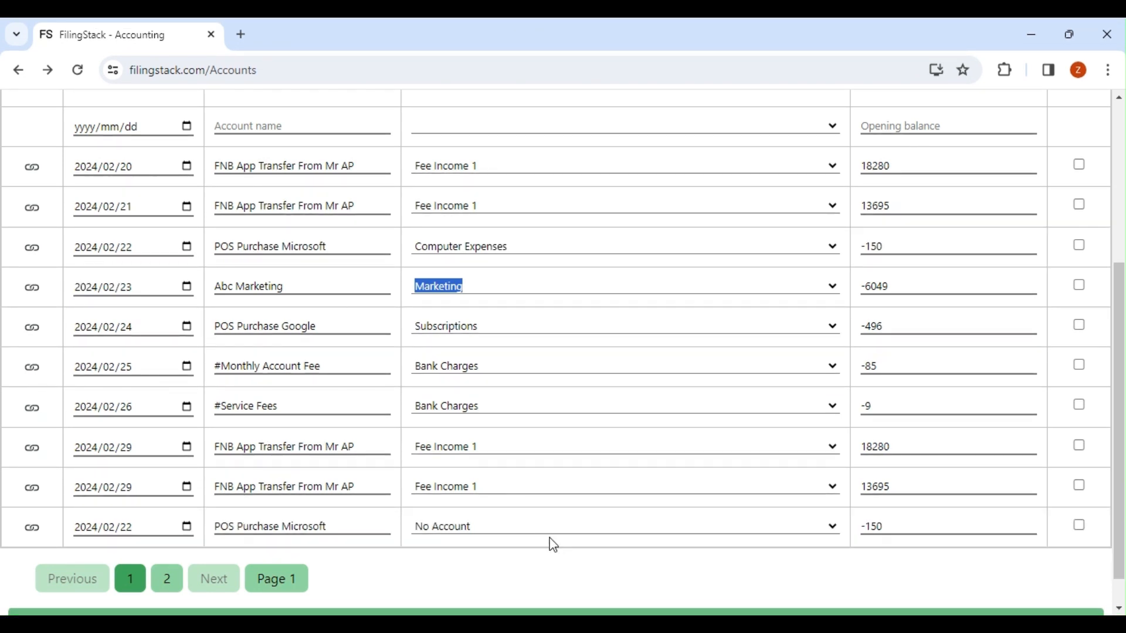
scroll(442, 478, "up", 3)
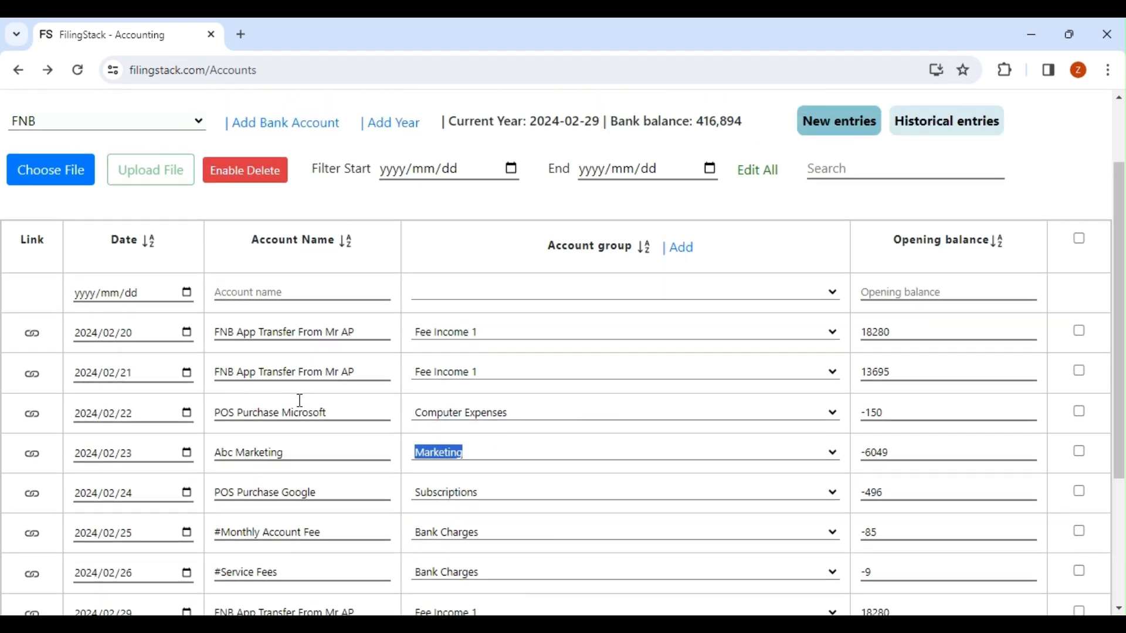
left_click(248, 175)
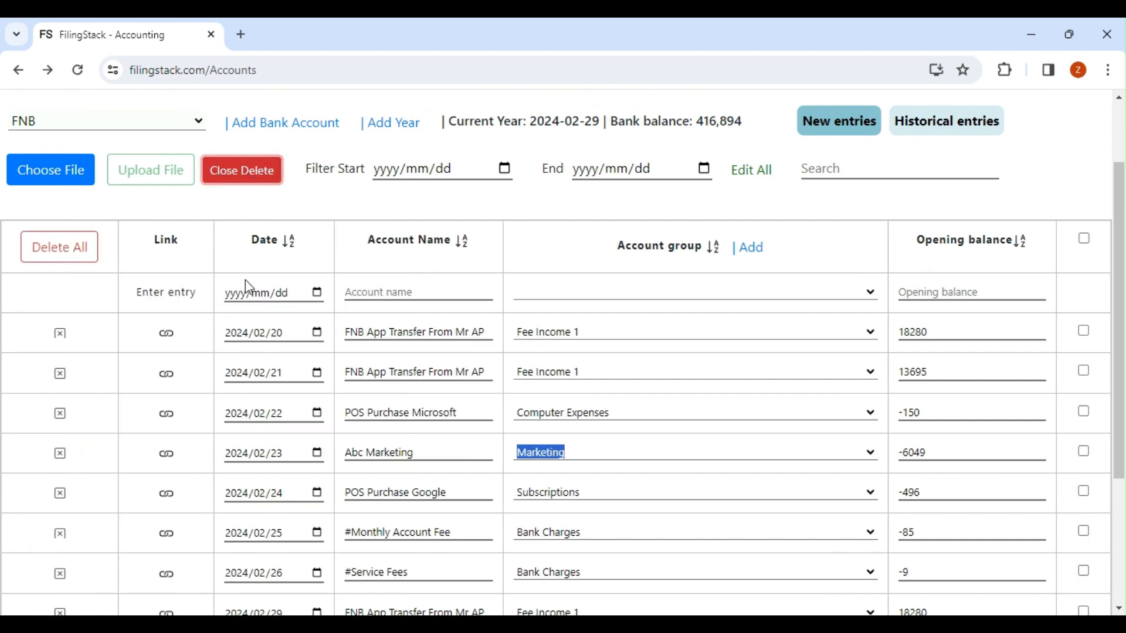
scroll(245, 280, "down", 3)
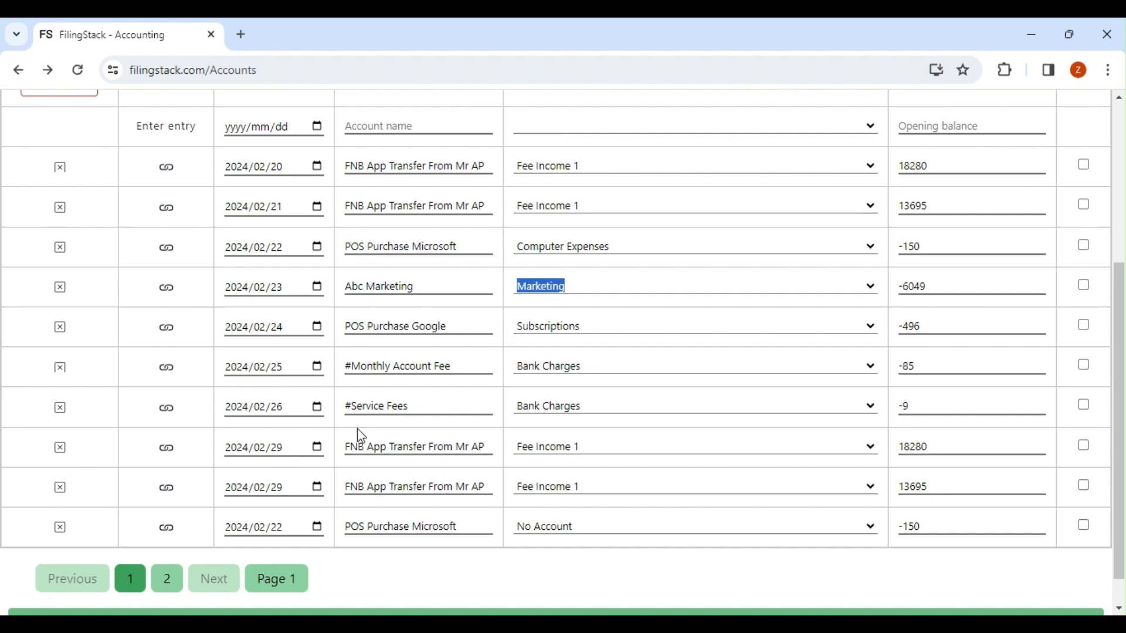
scroll(107, 489, "up", 4)
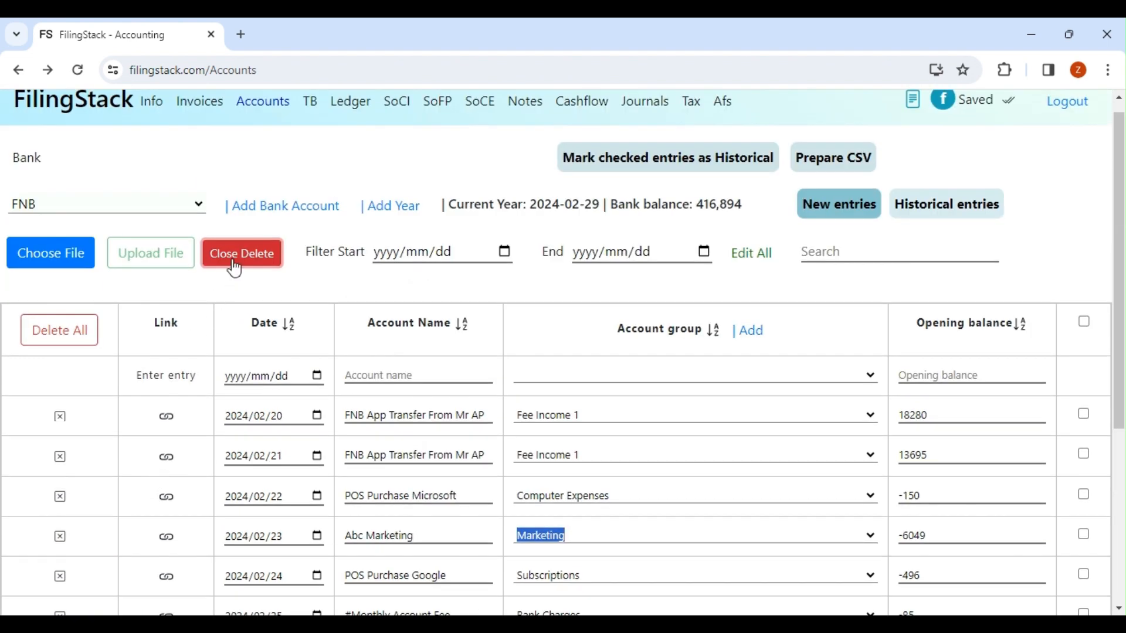
scroll(209, 395, "down", 4)
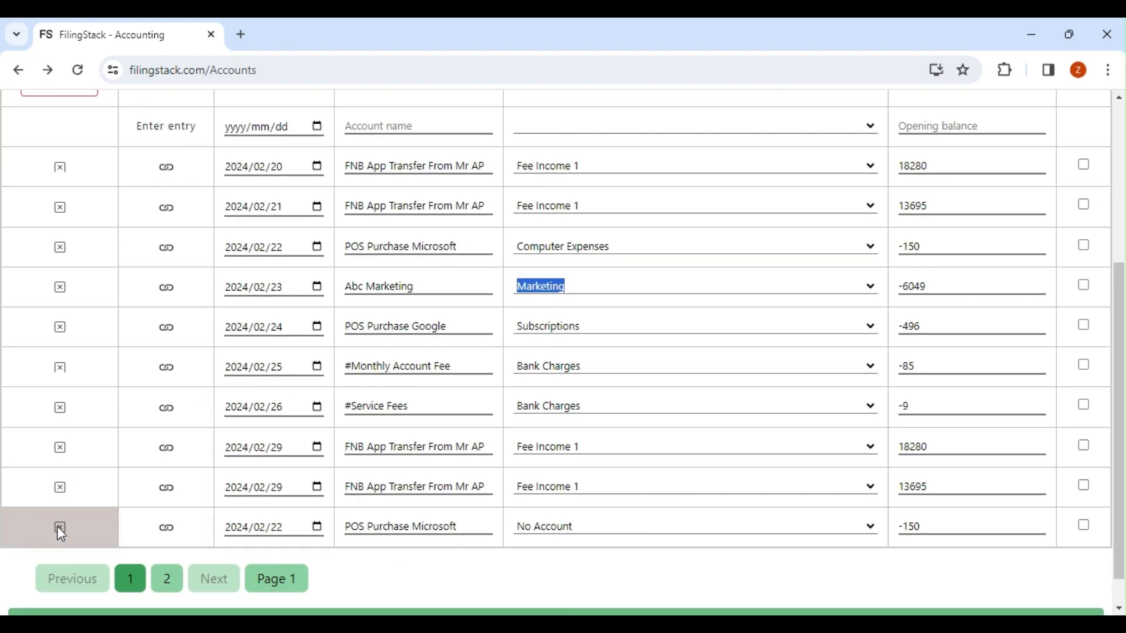
left_click(60, 529)
left_click(60, 530)
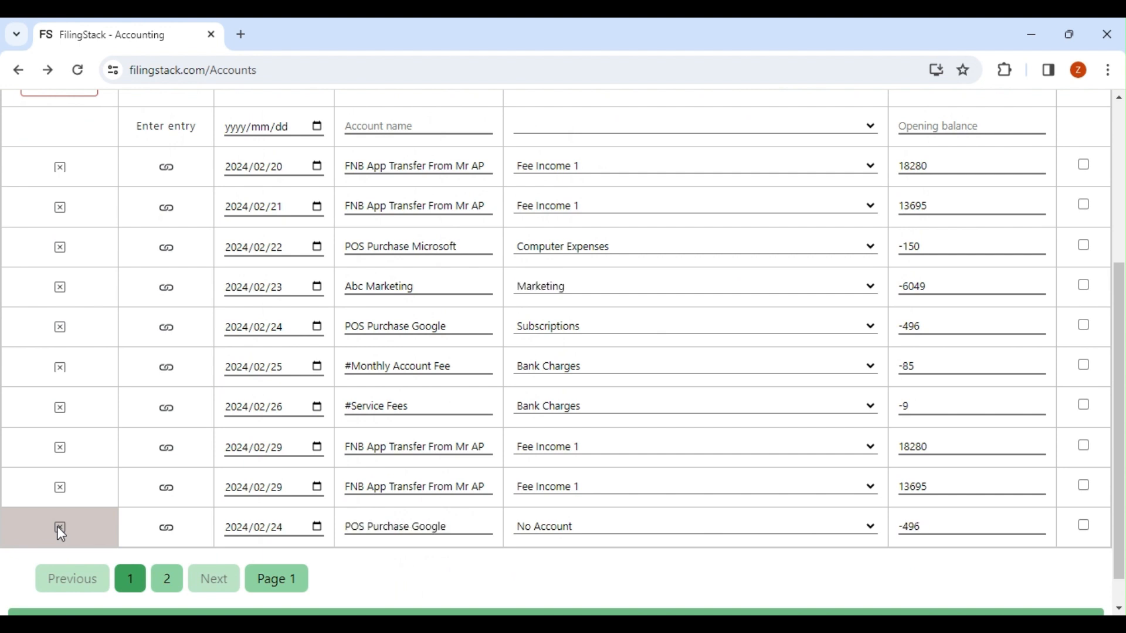
left_click(60, 530)
left_click(60, 529)
left_click(60, 529)
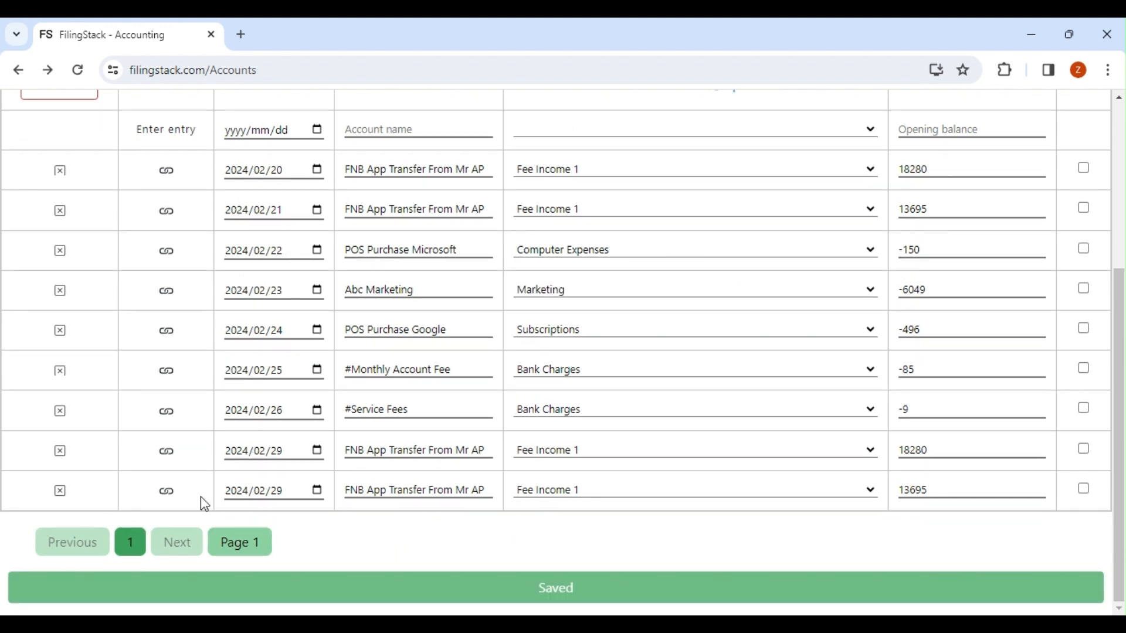
scroll(478, 410, "up", 5)
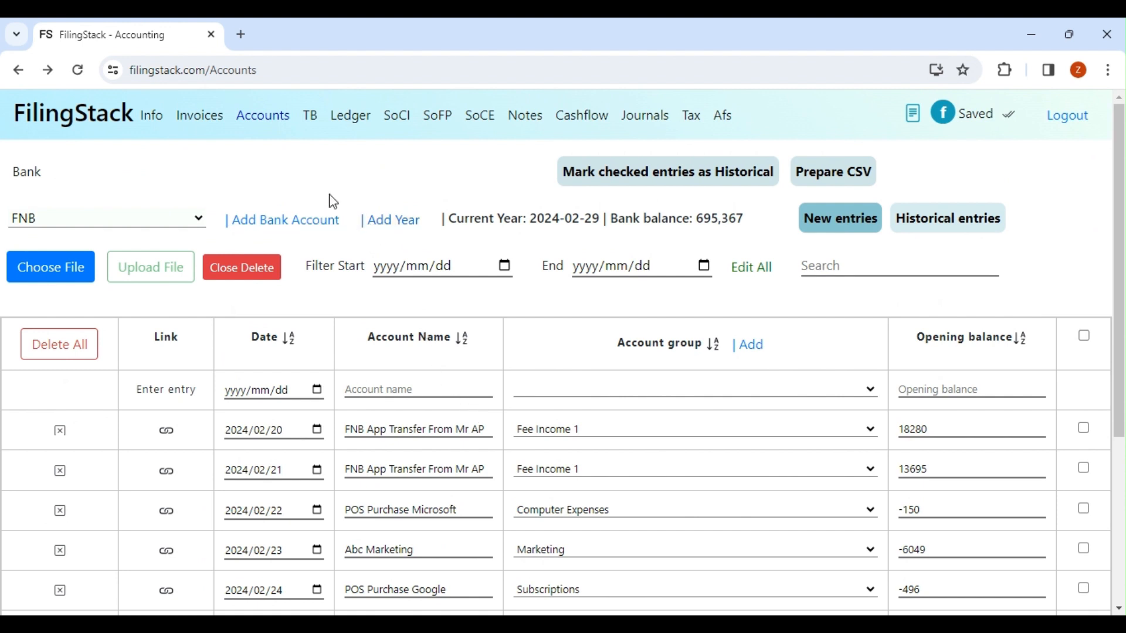
View the trial balance, drill into the Fee Income 1 ledger and open its 2024-02-20 FNB App Transfer entry.
left_click(311, 117)
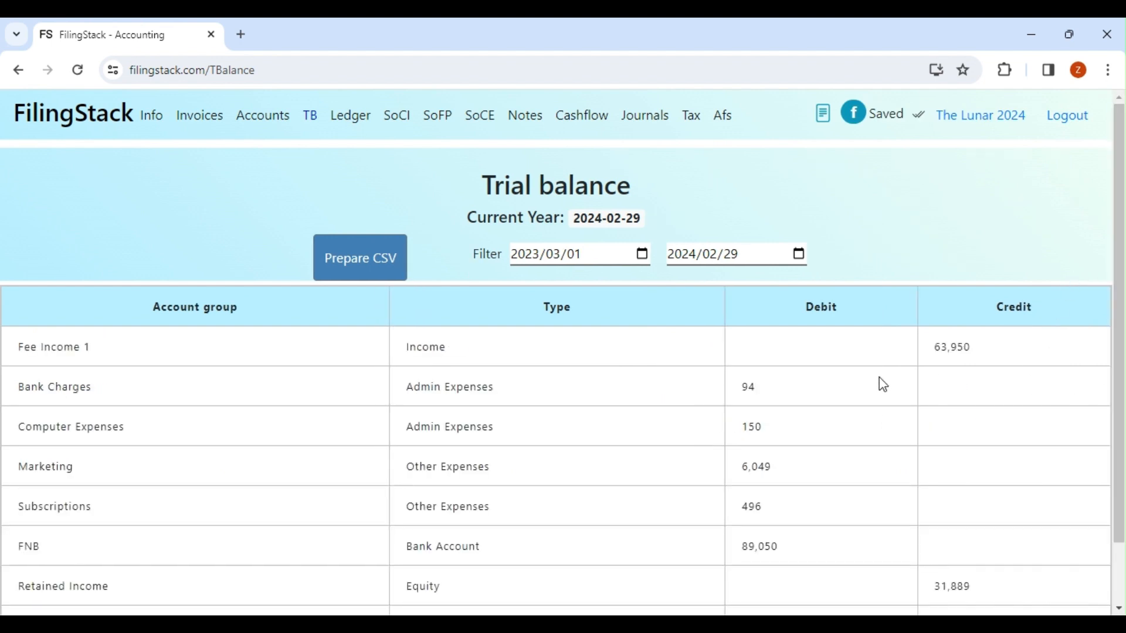
scroll(352, 367, "down", 1)
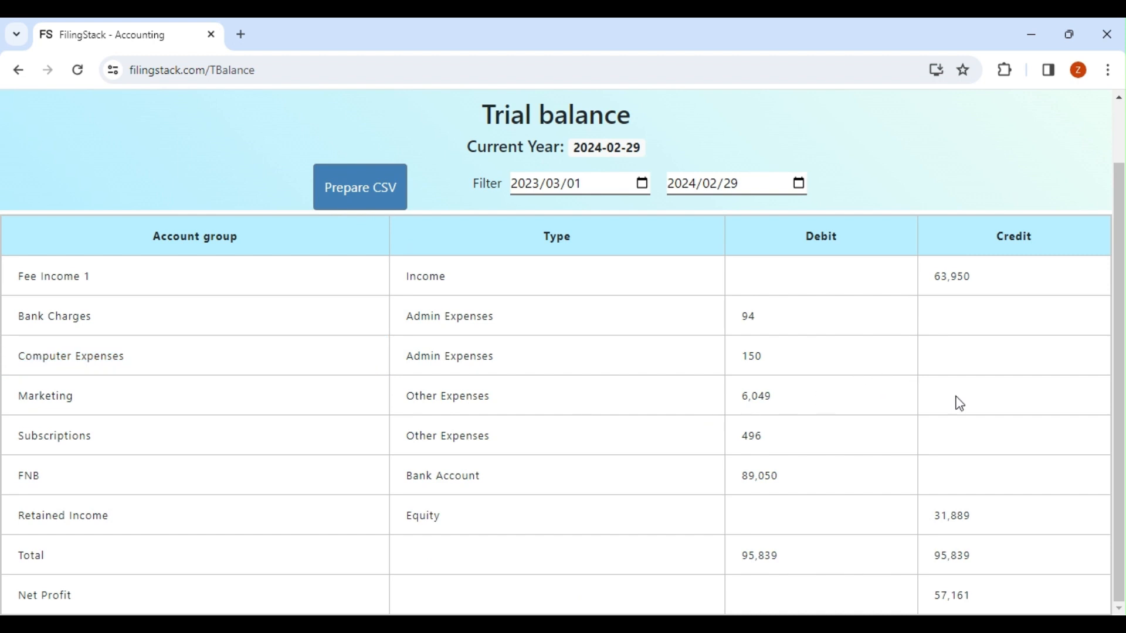
left_click(171, 284)
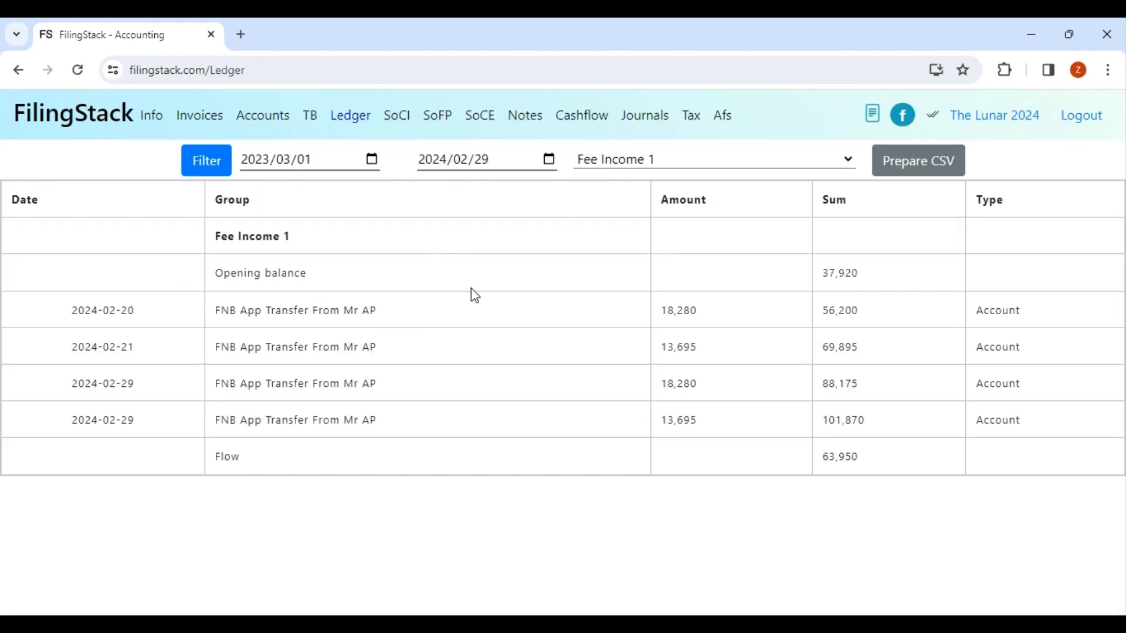
double_click(417, 316)
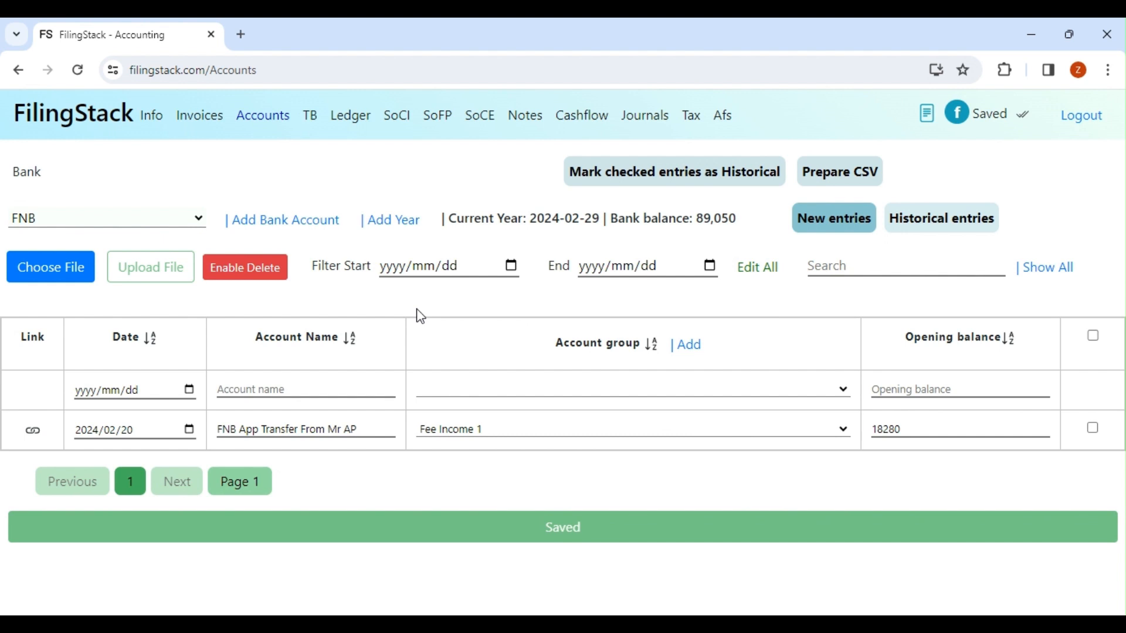
View the journals page, and display the ledger for all account groups with Show All.
left_click(656, 119)
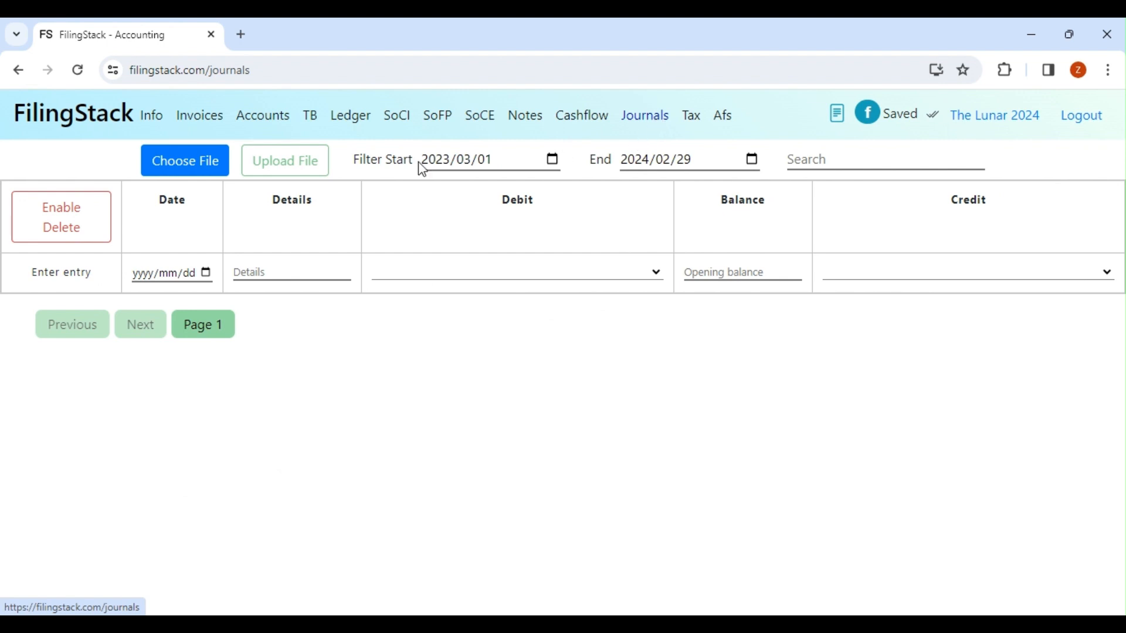
left_click(330, 123)
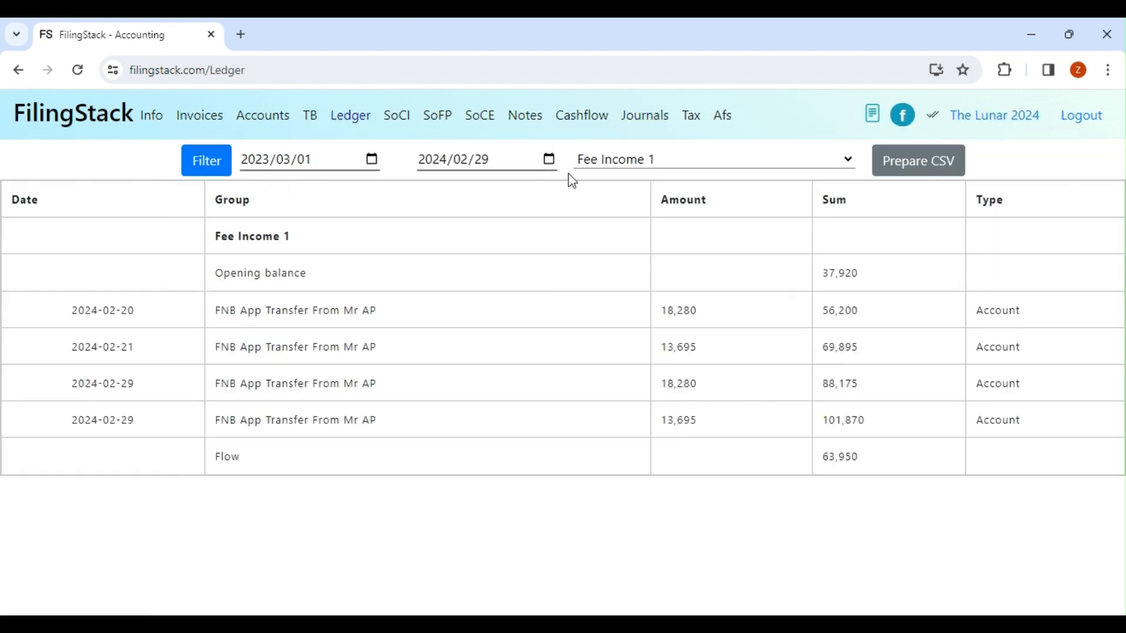
left_click(581, 161)
left_click(607, 187)
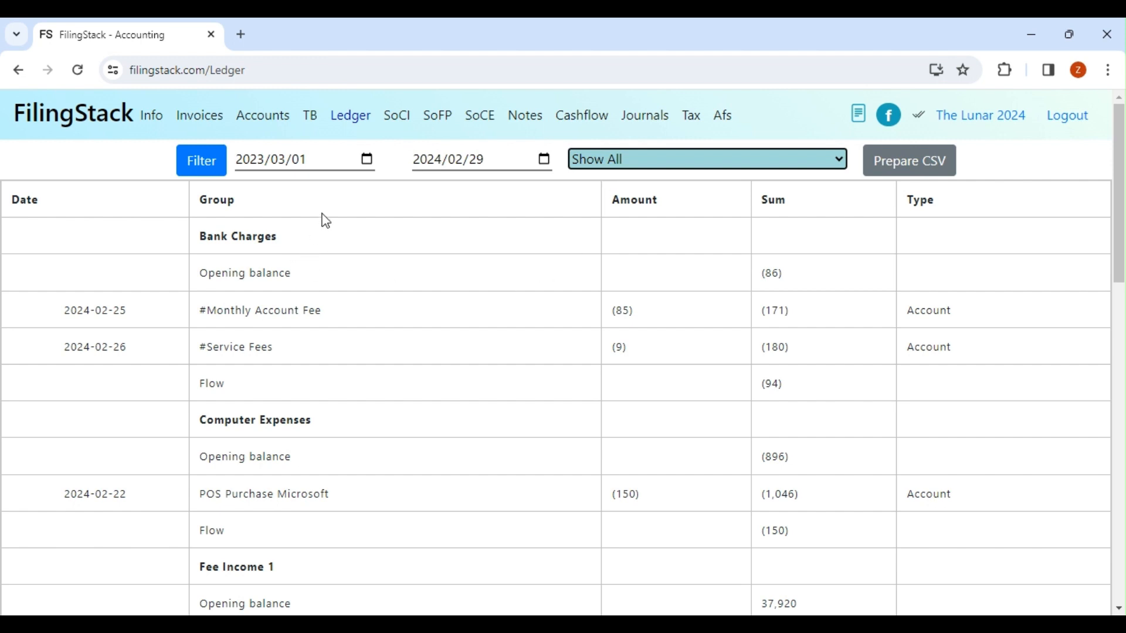
Examine the Statement of Comprehensive Income and the Monthly Income Statement below it.
left_click(404, 129)
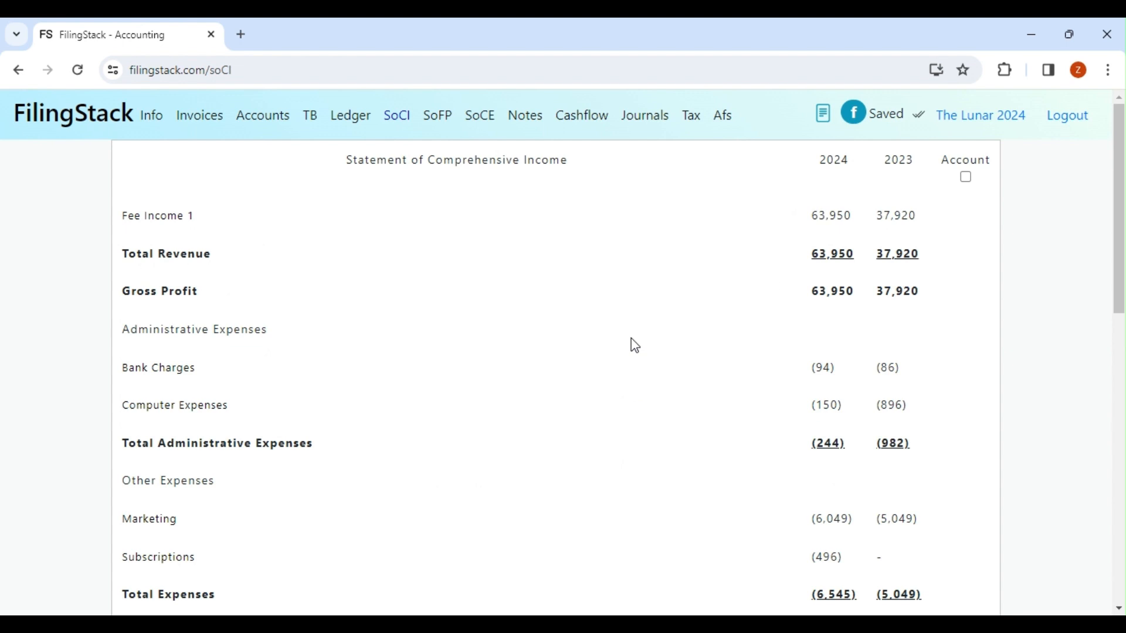
scroll(636, 346, "down", 8)
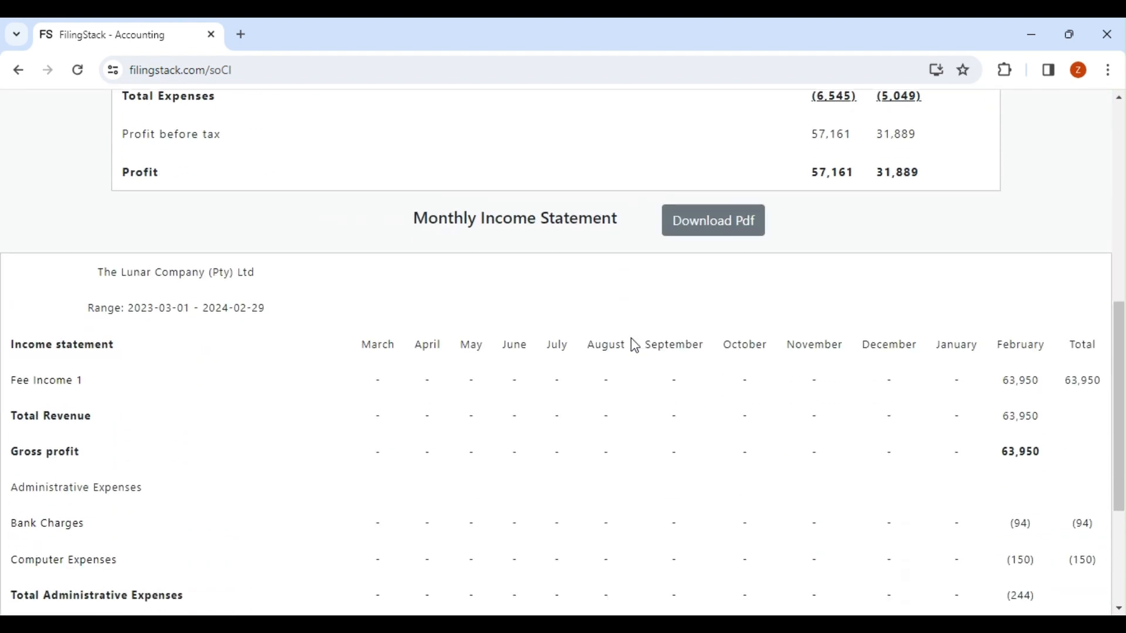
scroll(636, 346, "down", 2)
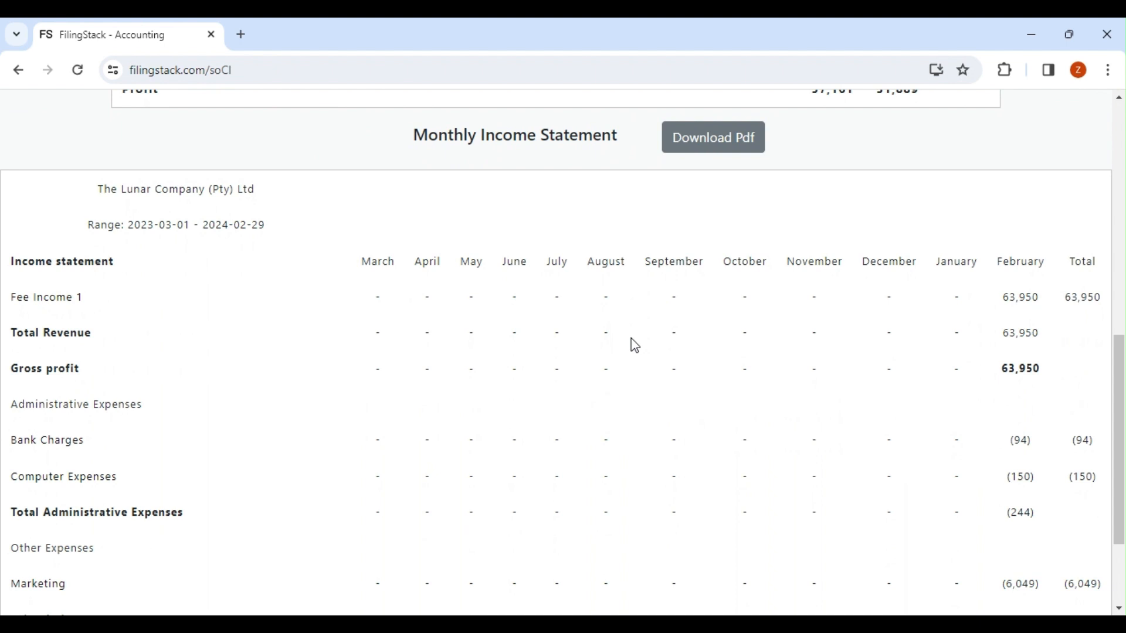
scroll(369, 281, "up", 10)
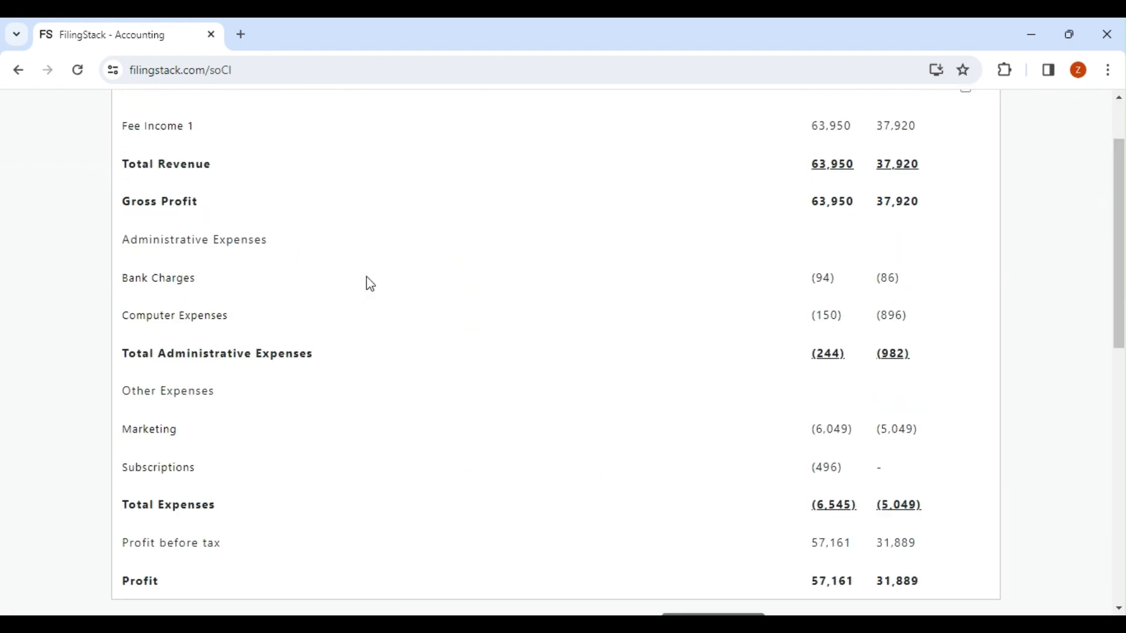
View the Statement of Financial Position and the Statement of Cashflow.
left_click(434, 120)
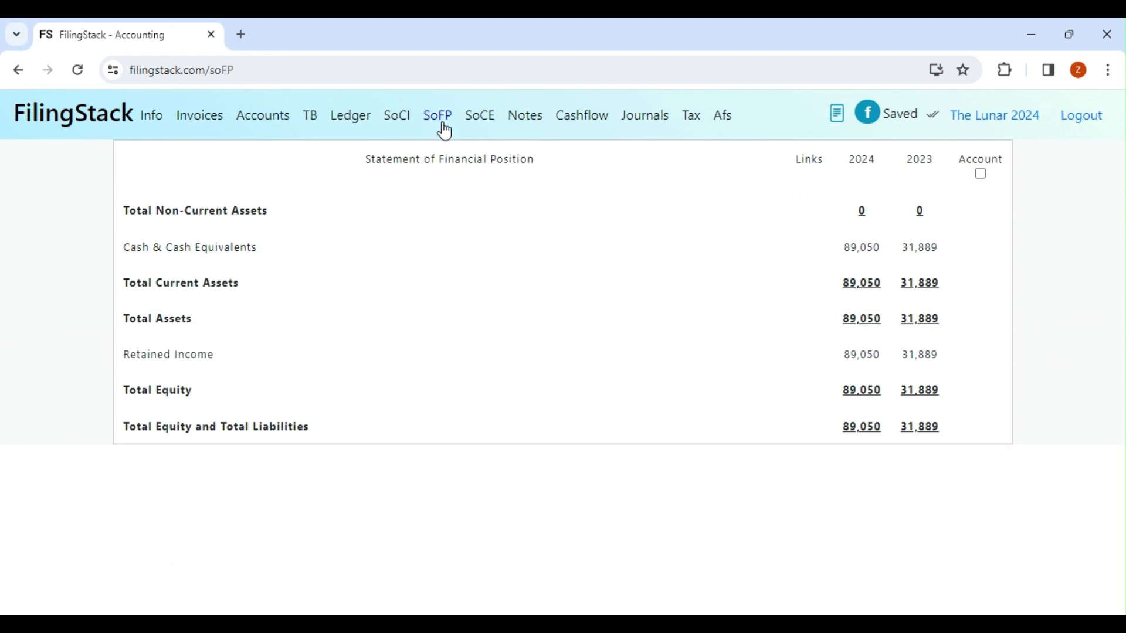
left_click(558, 125)
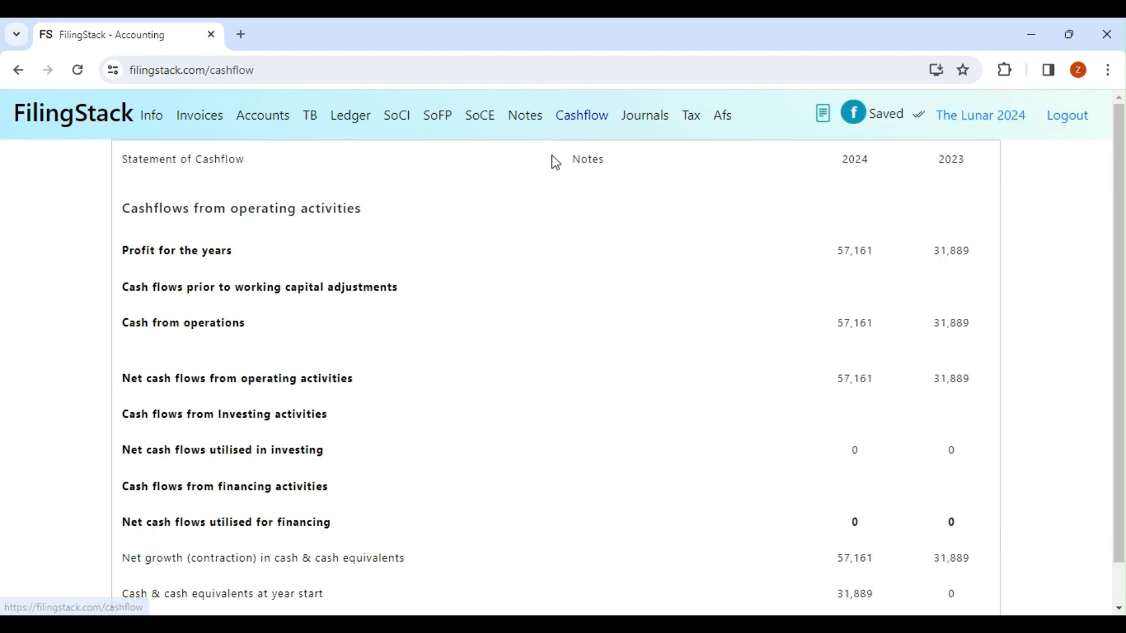
View the journals page, and set VAT enabled (South African Value Added Tax) to Yes in the tax settings.
left_click(637, 132)
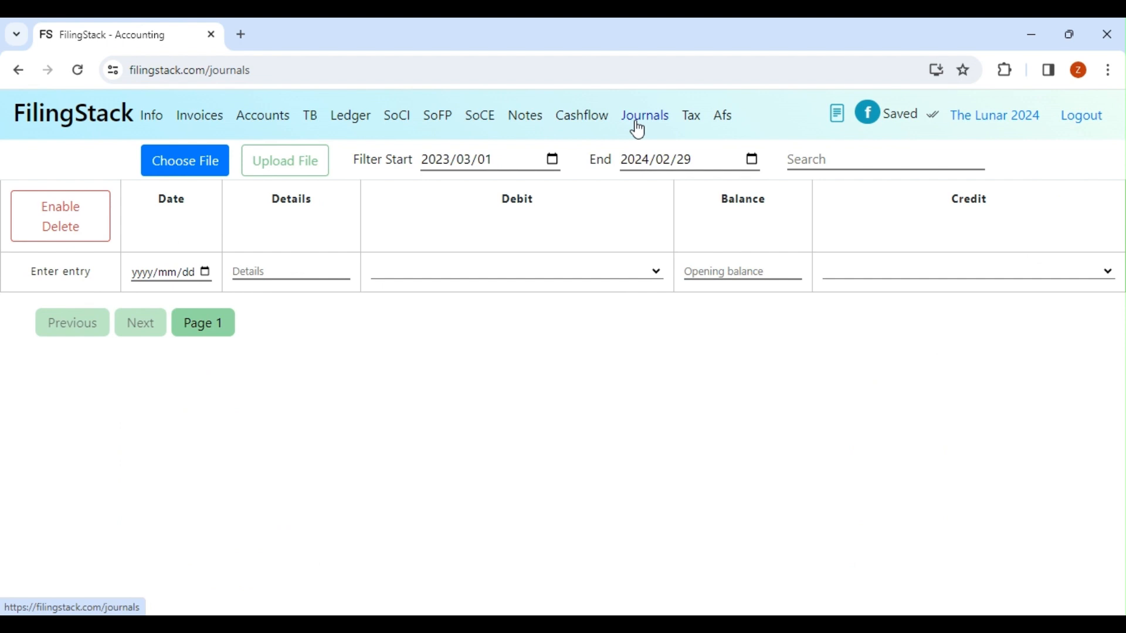
left_click(686, 133)
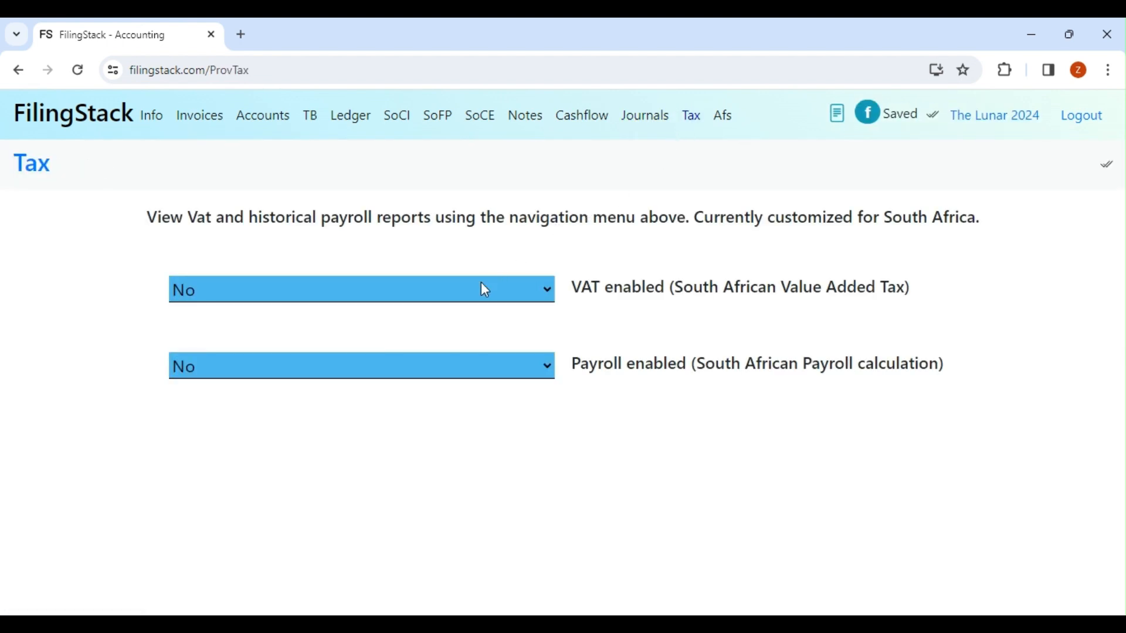
left_click(432, 333)
Show all FNB bank entries and set the VAT type of the 2024/02/20 and 2024/02/21 Fee Income 1 entries to Standard Rate (15%).
left_click(255, 128)
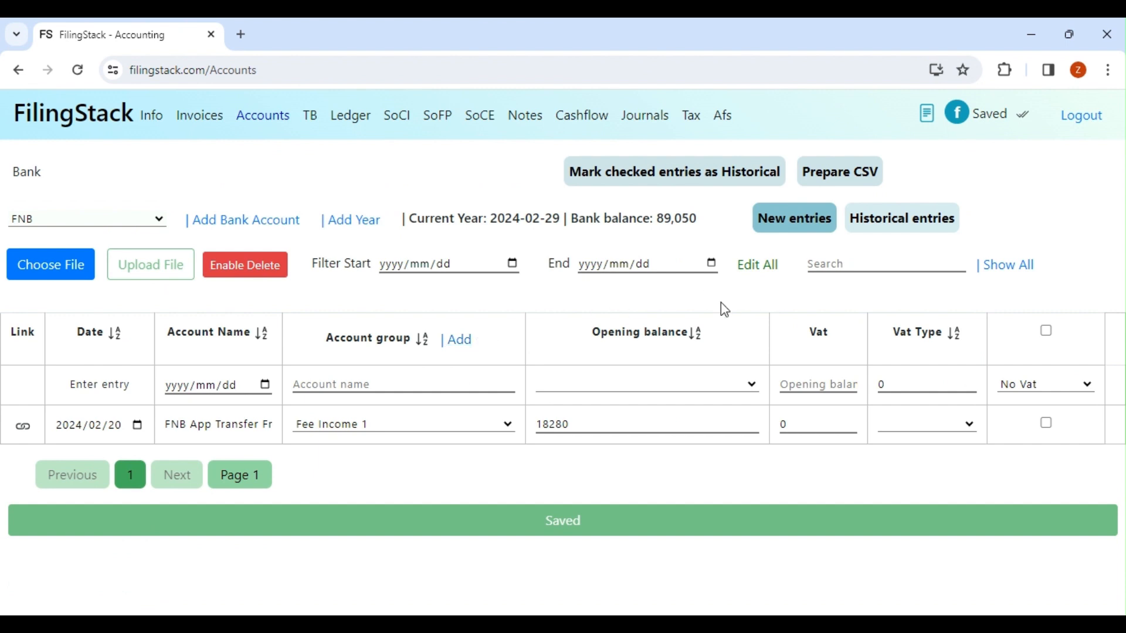
left_click(1000, 266)
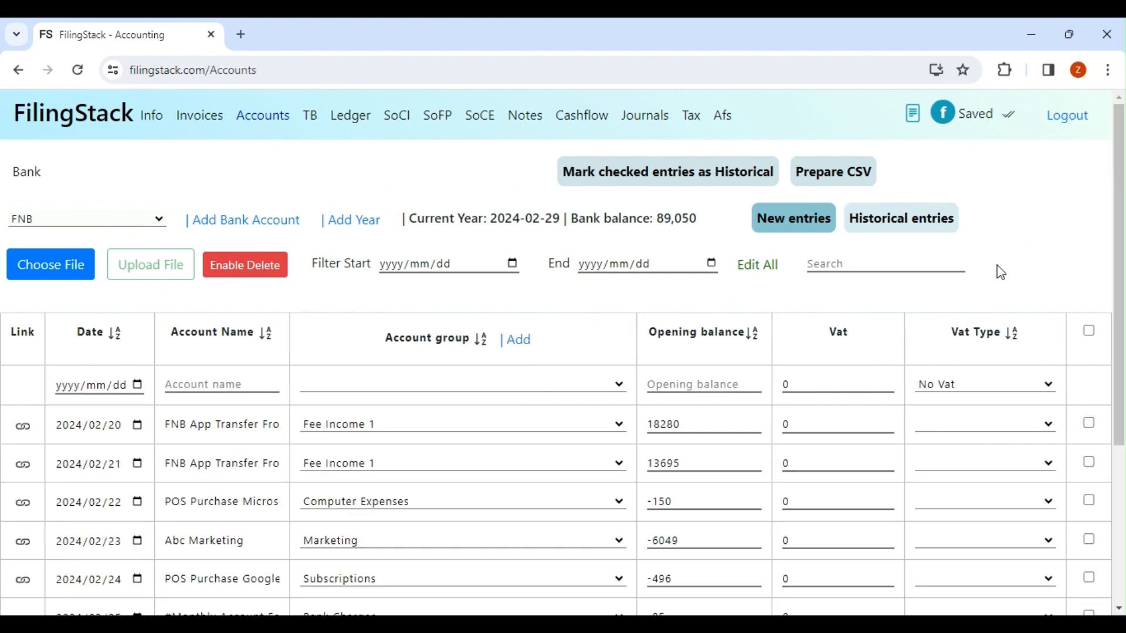
scroll(956, 311, "down", 2)
scroll(950, 300, "down", 1)
left_click(940, 259)
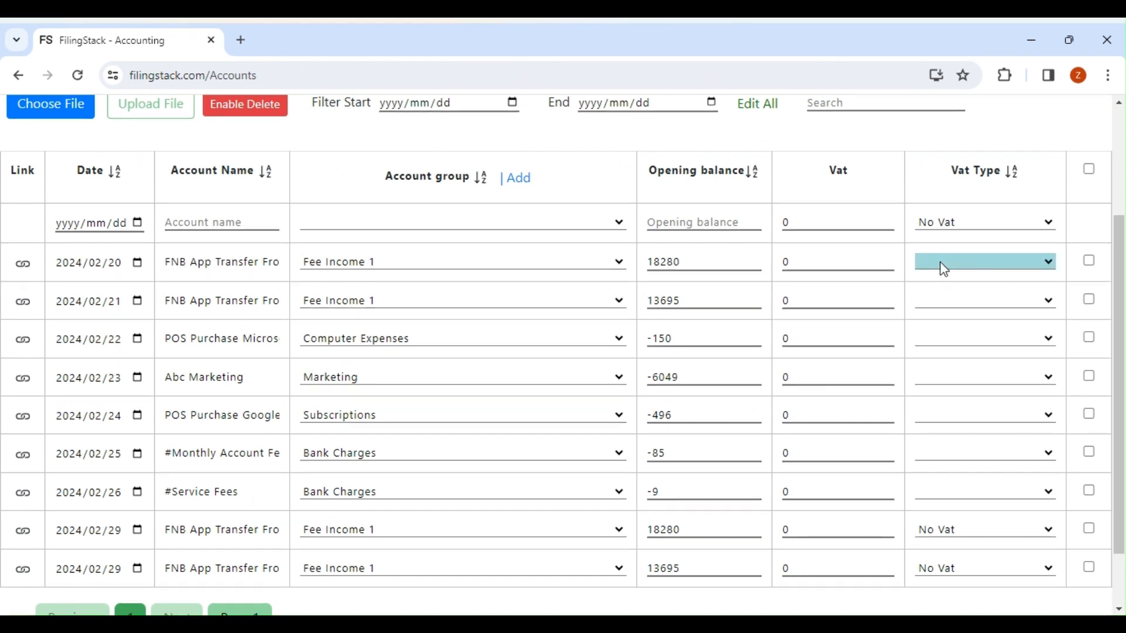
left_click(946, 291)
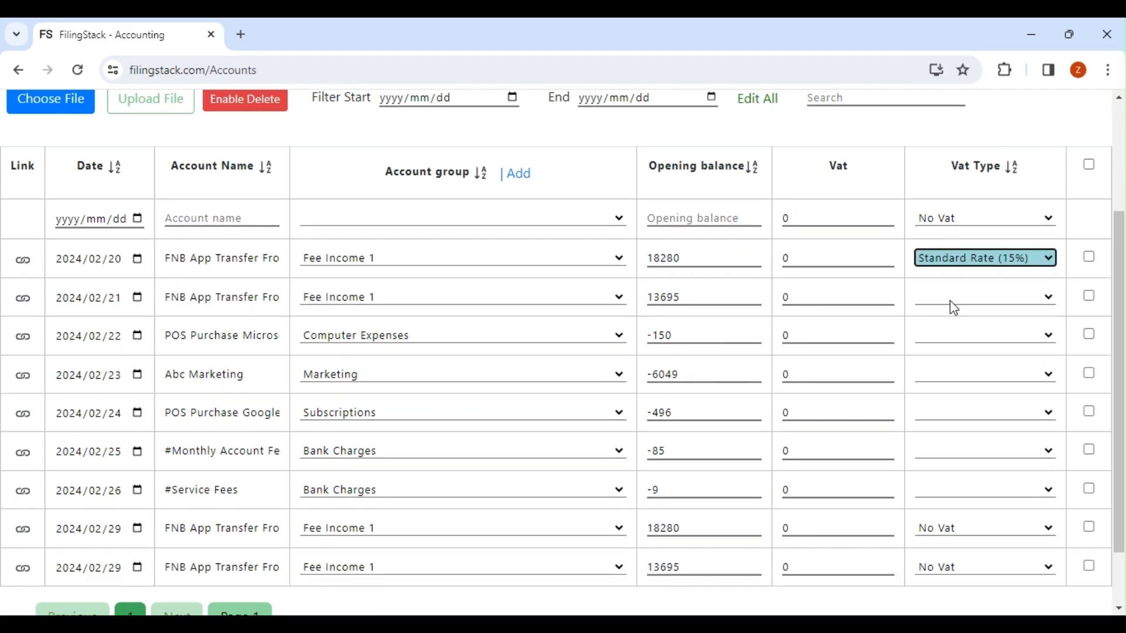
left_click(955, 307)
left_click(955, 311)
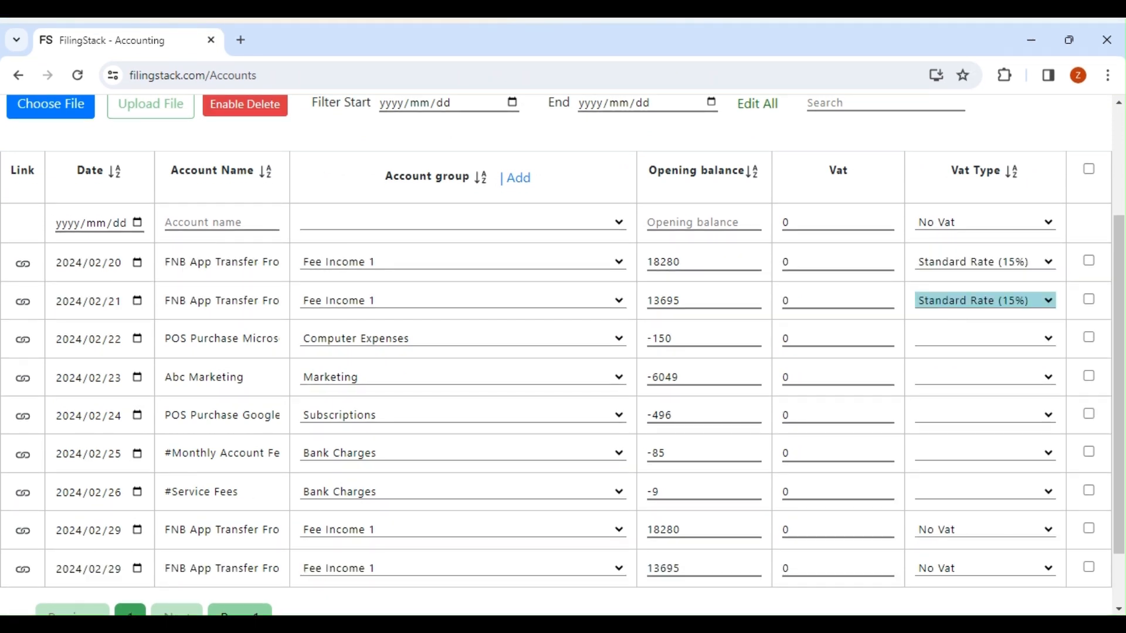
Set the VAT type of the #Monthly Account Fee and #Service Fees entries to Standard Rate (15%).
scroll(949, 341, "down", 2)
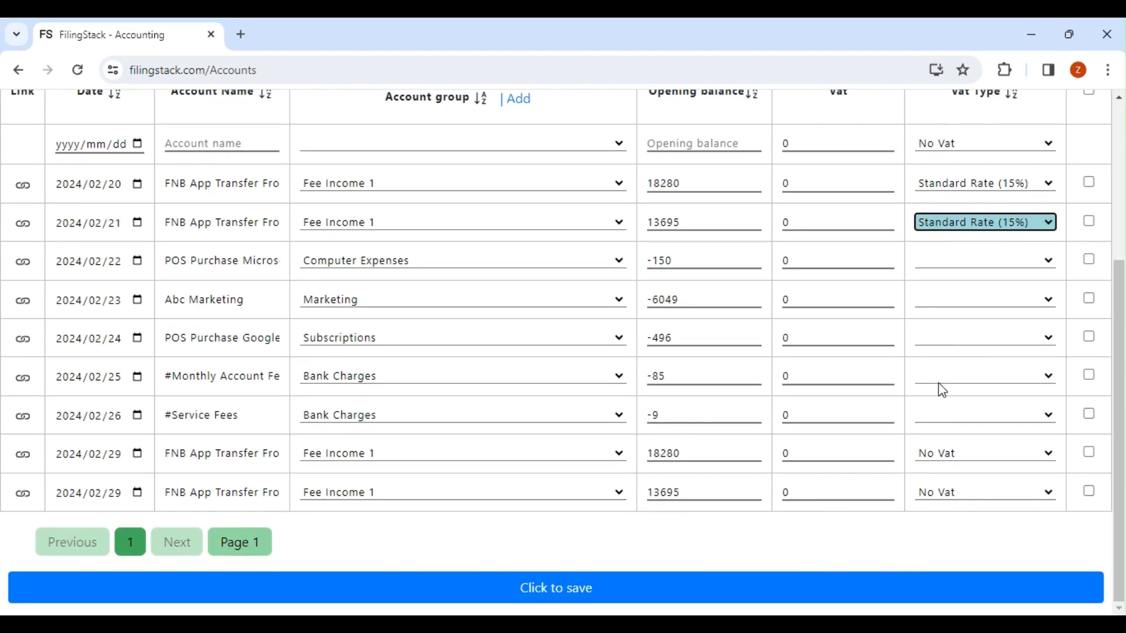
left_click(937, 378)
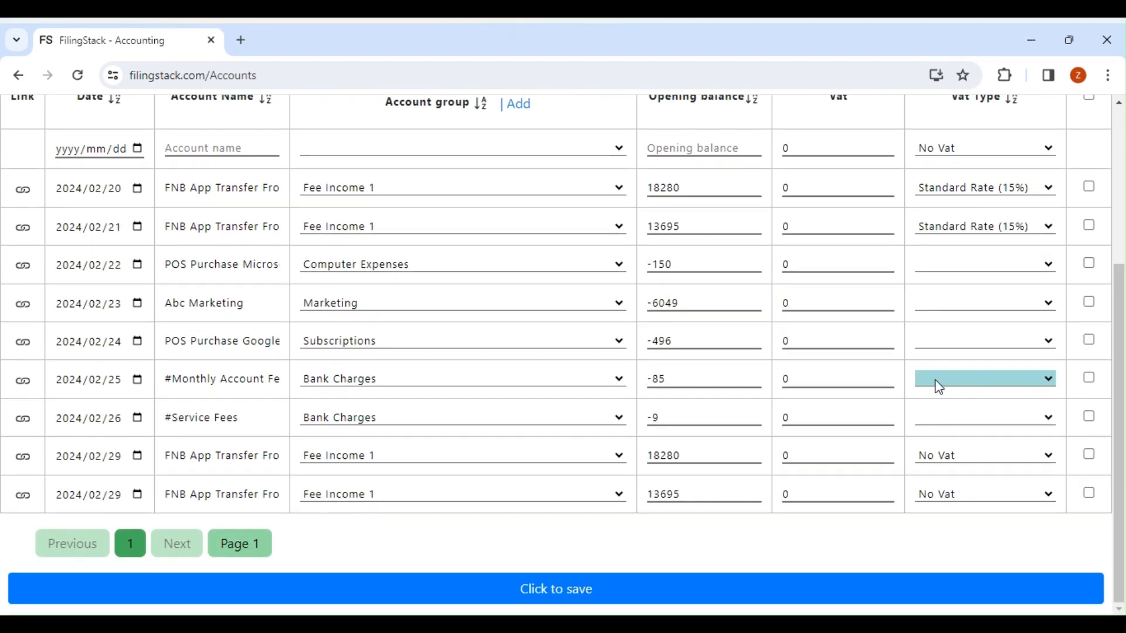
left_click(934, 414)
left_click(935, 417)
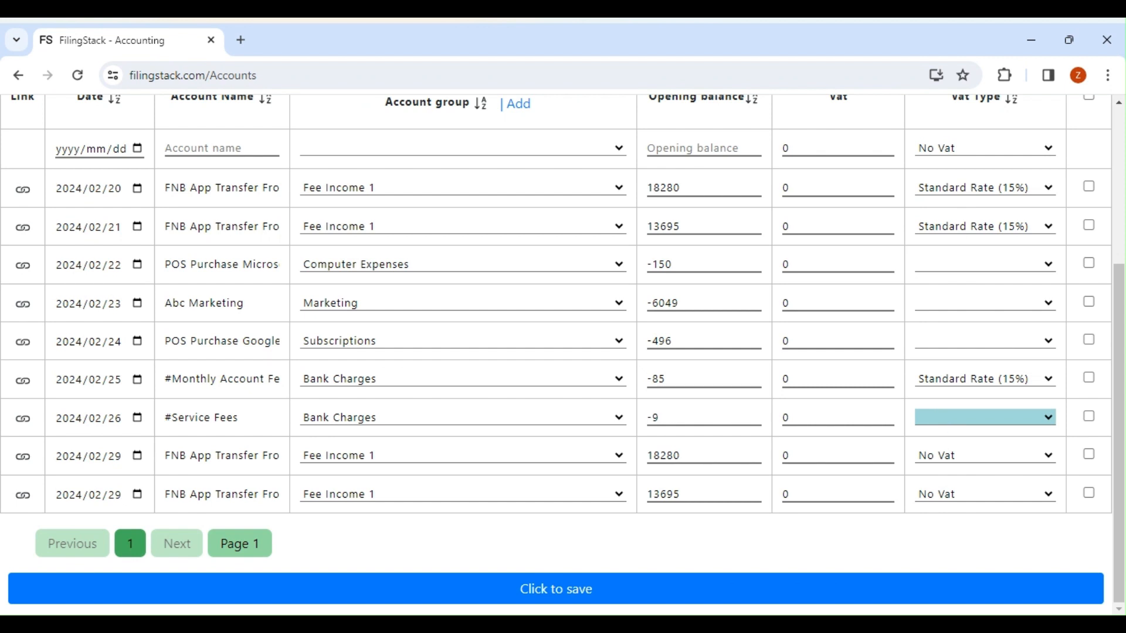
left_click(911, 478)
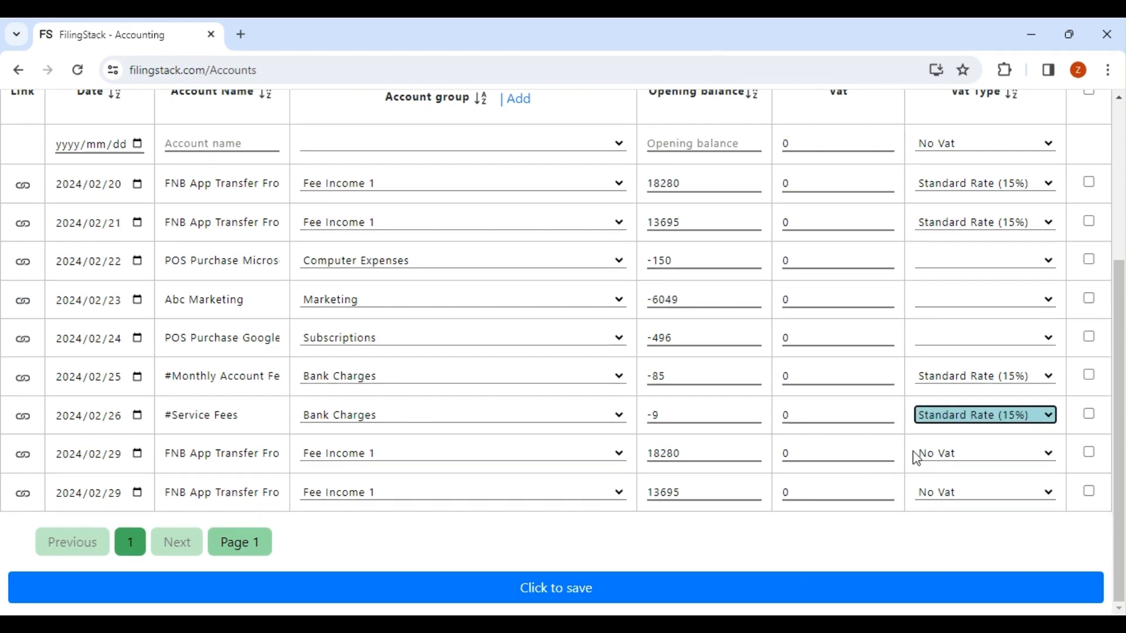
Set the VAT type of both 2024/02/29 Fee Income 1 entries to Standard Rate (15%), and save the bank entries.
left_click(927, 457)
left_click(937, 503)
left_click(937, 496)
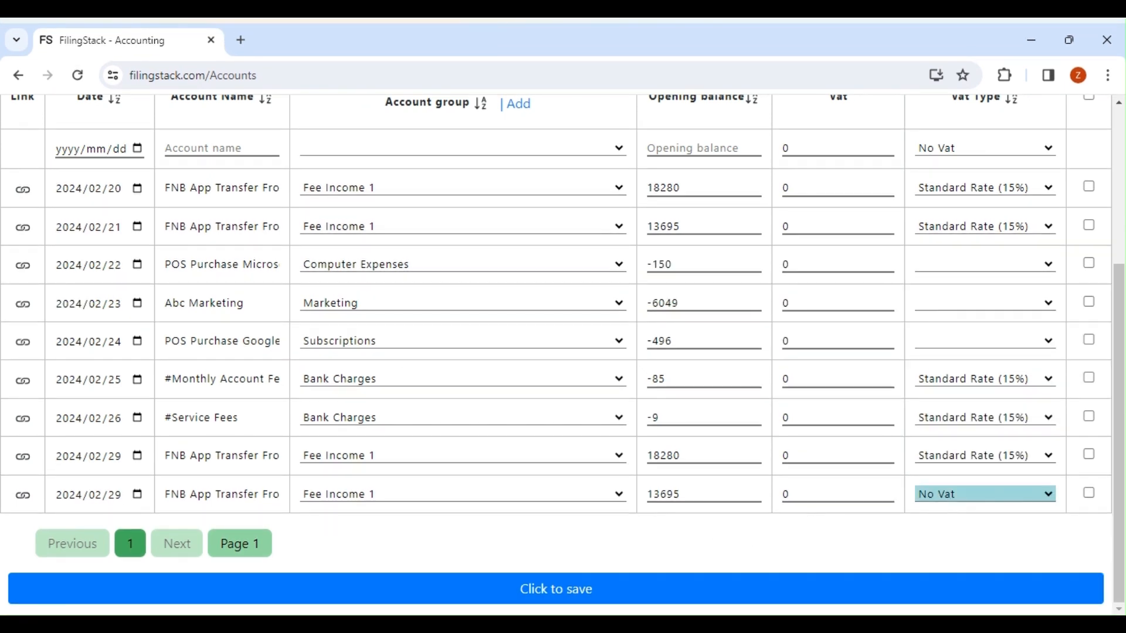
left_click(938, 494)
left_click(821, 583)
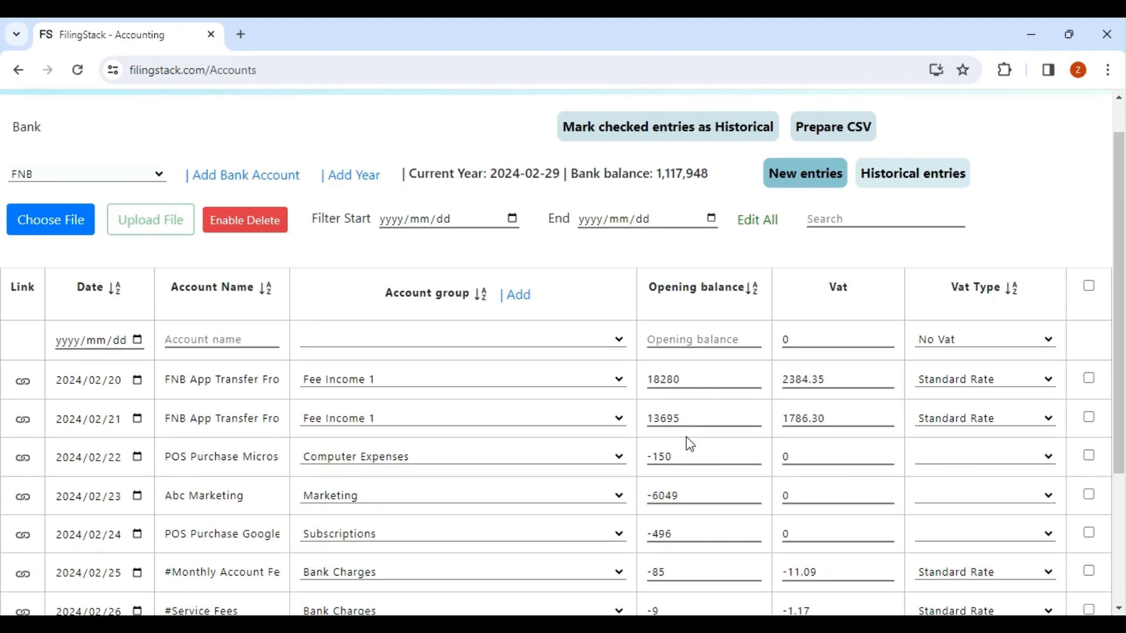
Open the VAT report and set its period from 2024/01/01 to 2024/02/29.
left_click(692, 116)
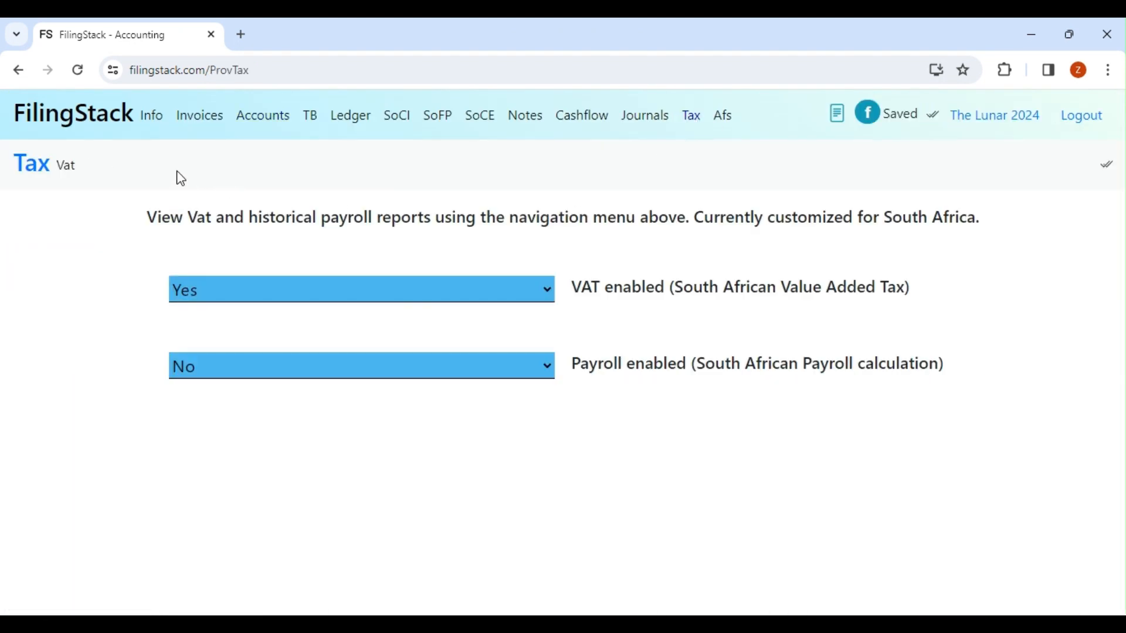
left_click(69, 168)
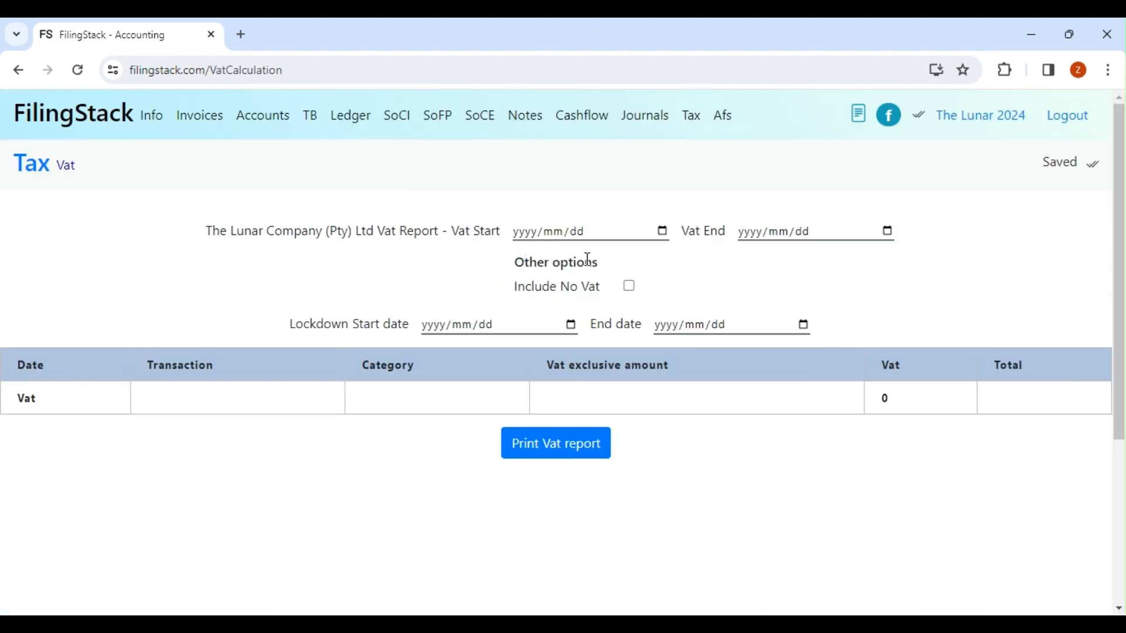
left_click(664, 231)
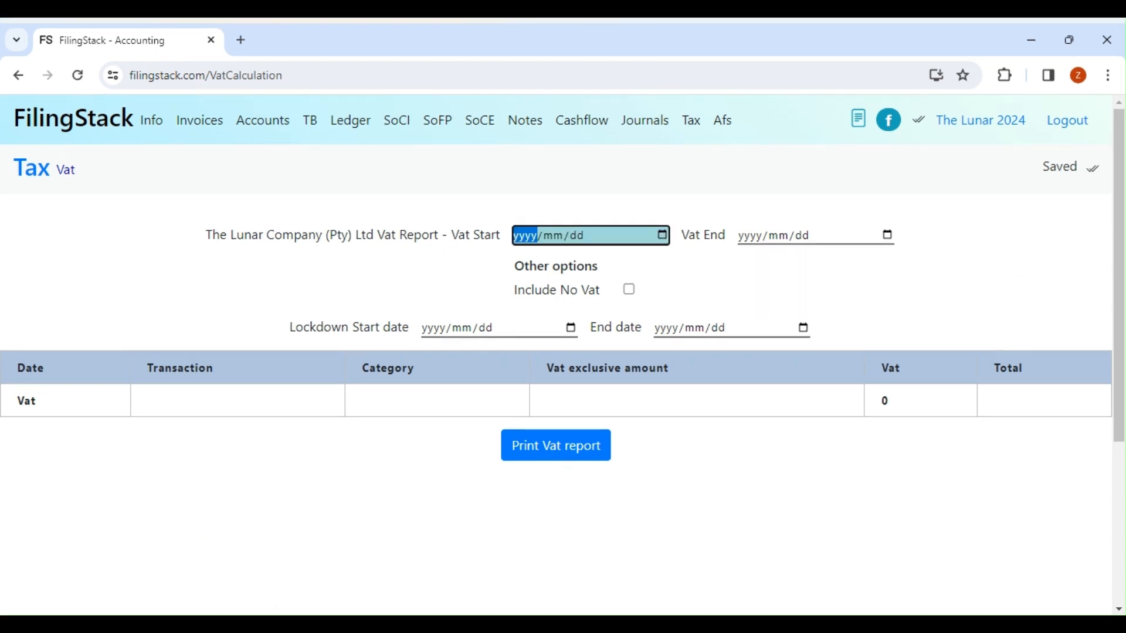
left_click(676, 267)
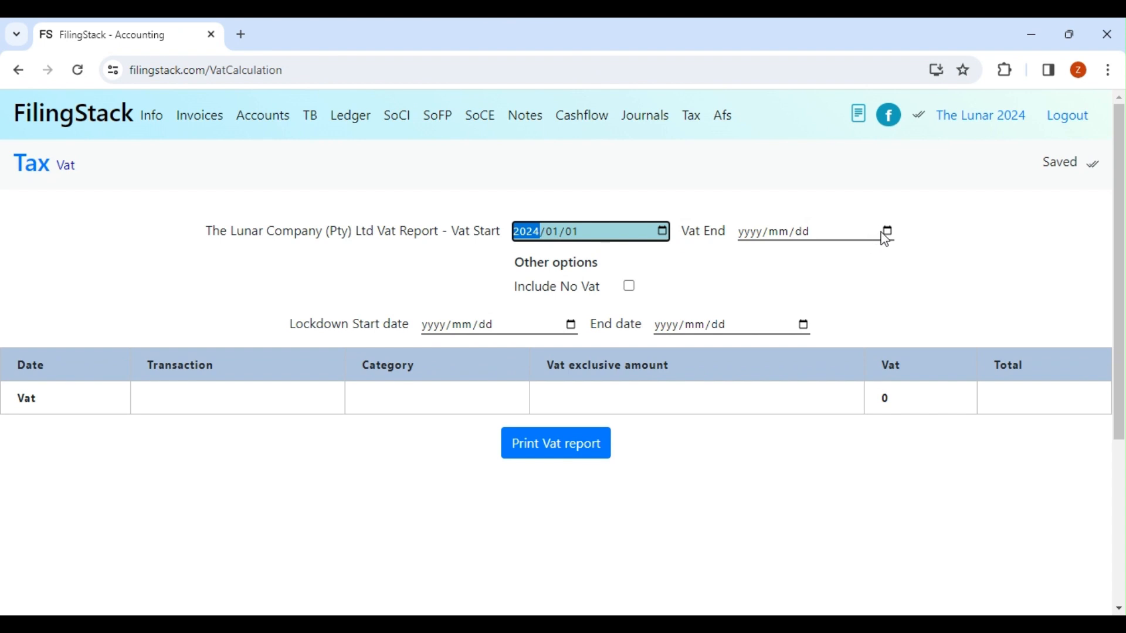
left_click(886, 235)
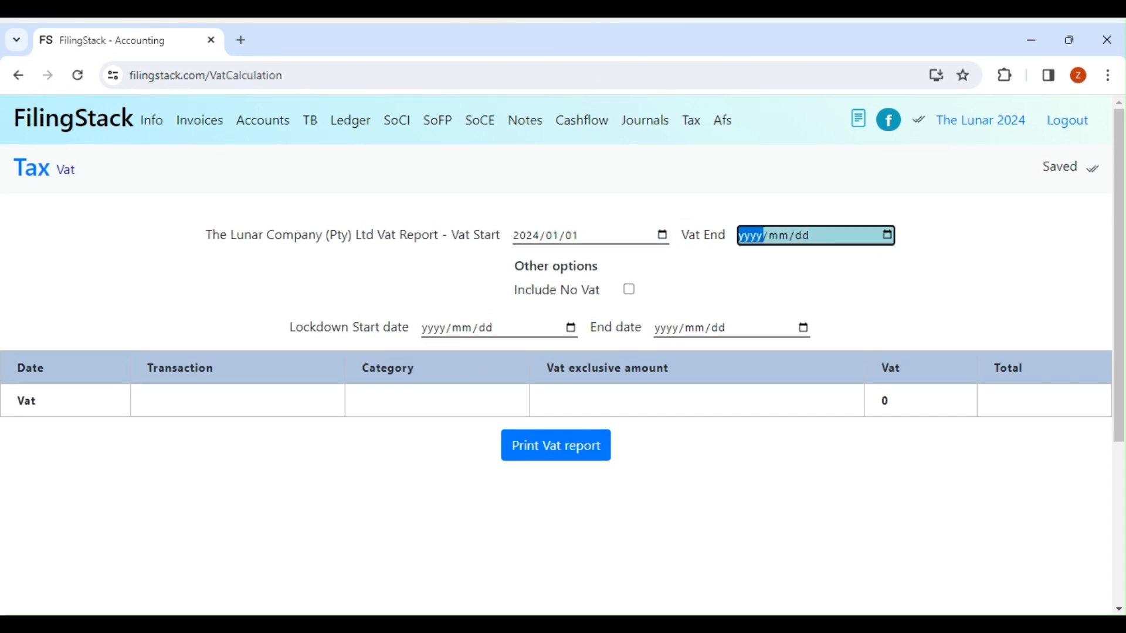
left_click(845, 412)
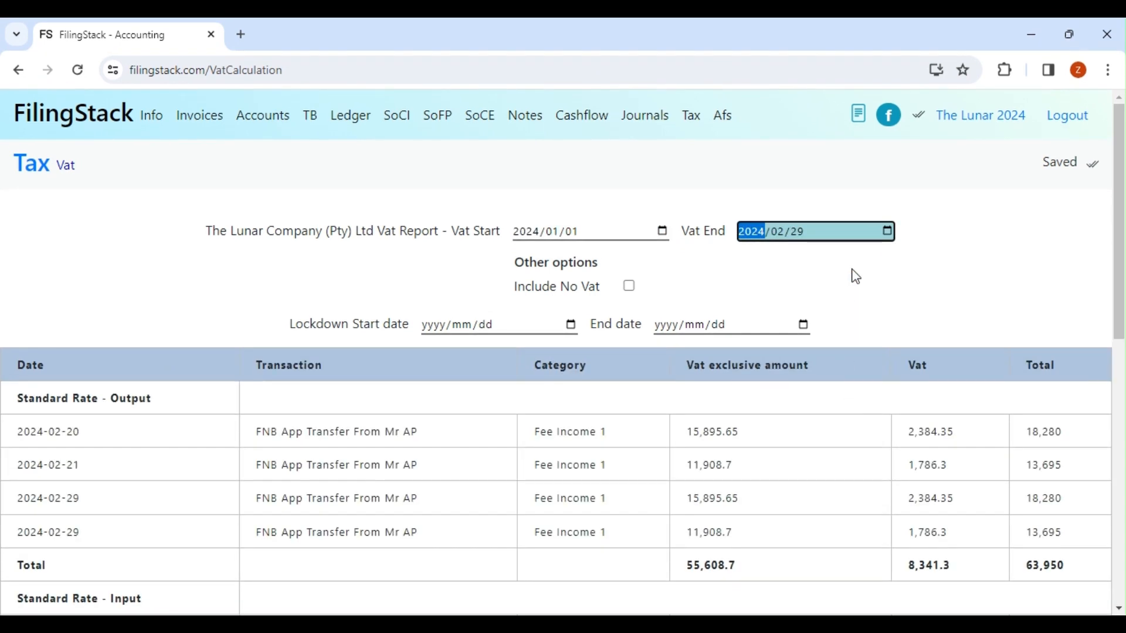
Generate the printable VAT report, display its email form, and review the attached PDF.
scroll(856, 277, "down", 5)
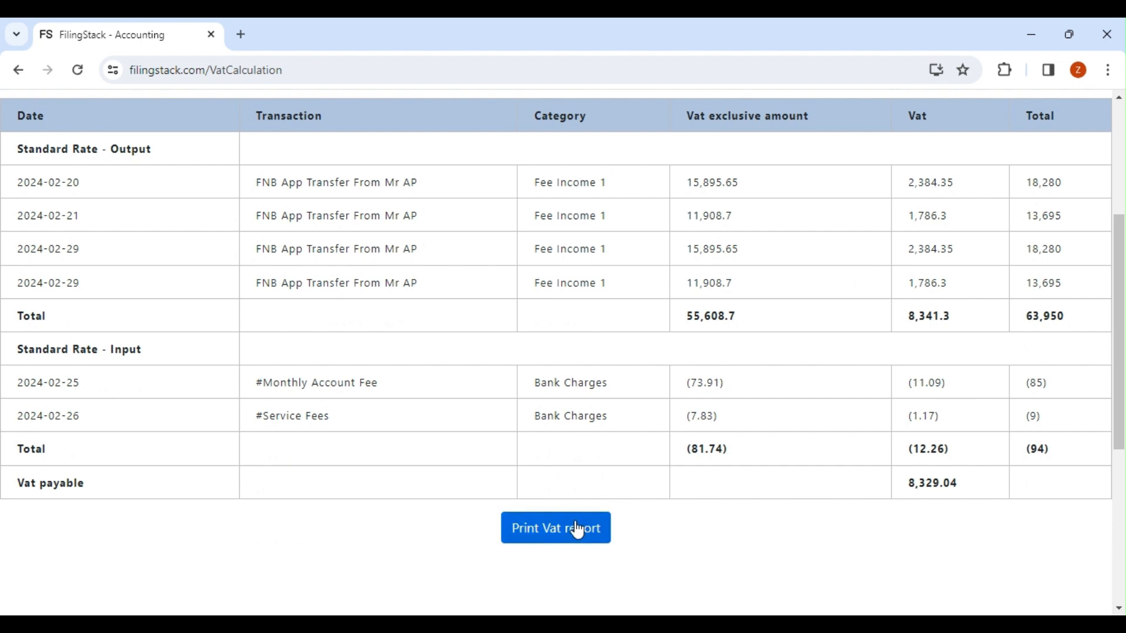
left_click(545, 528)
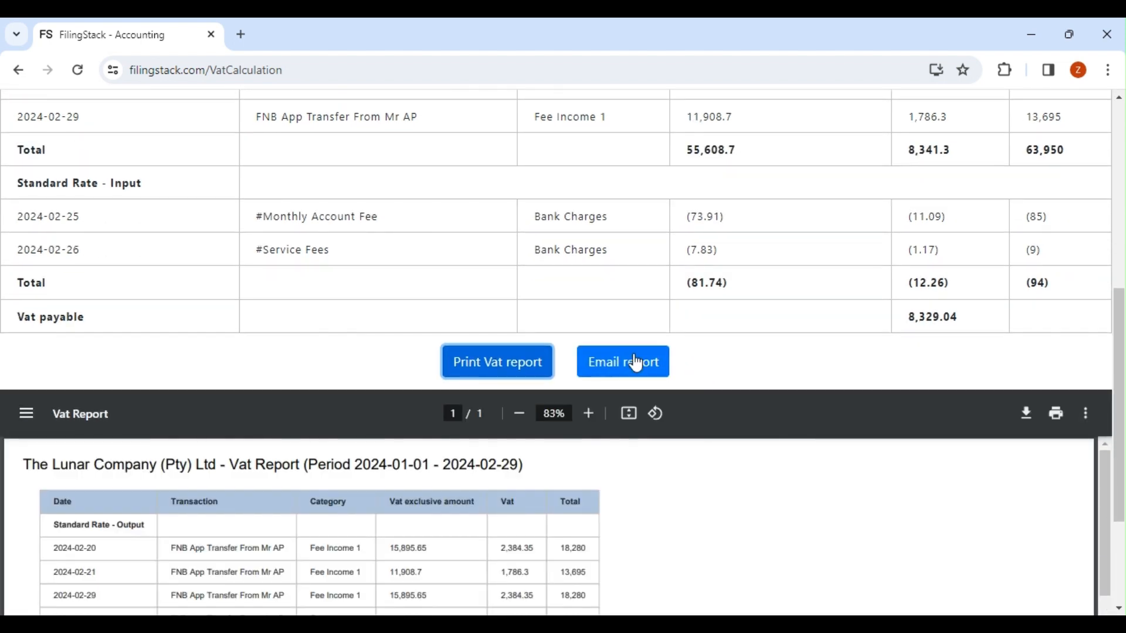
left_click(637, 361)
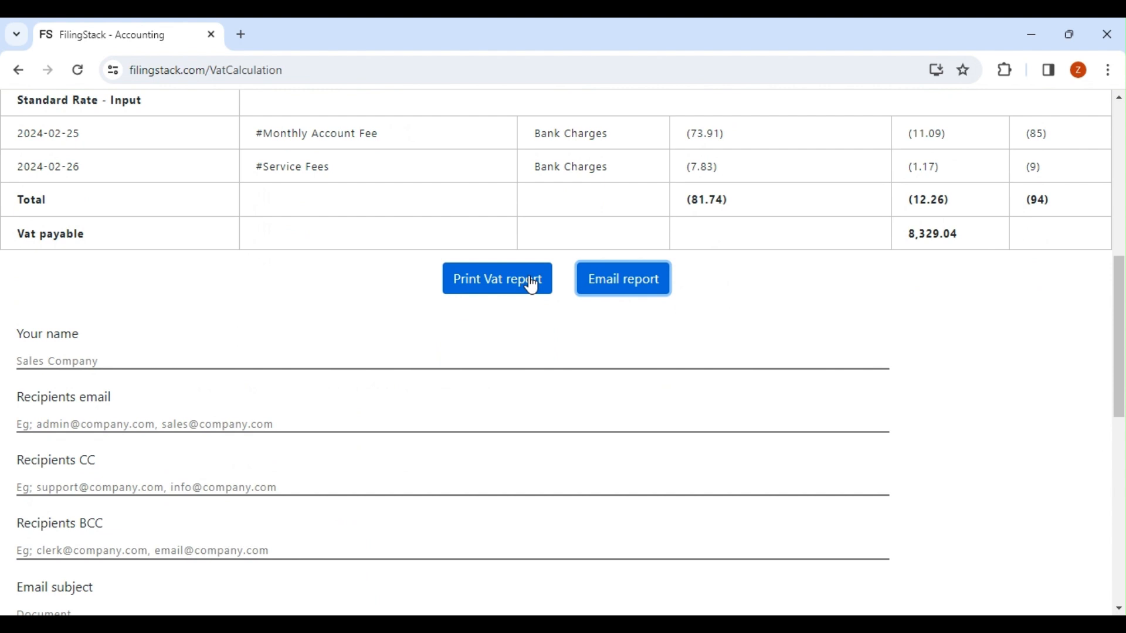
left_click(532, 286)
scroll(553, 253, "down", 1)
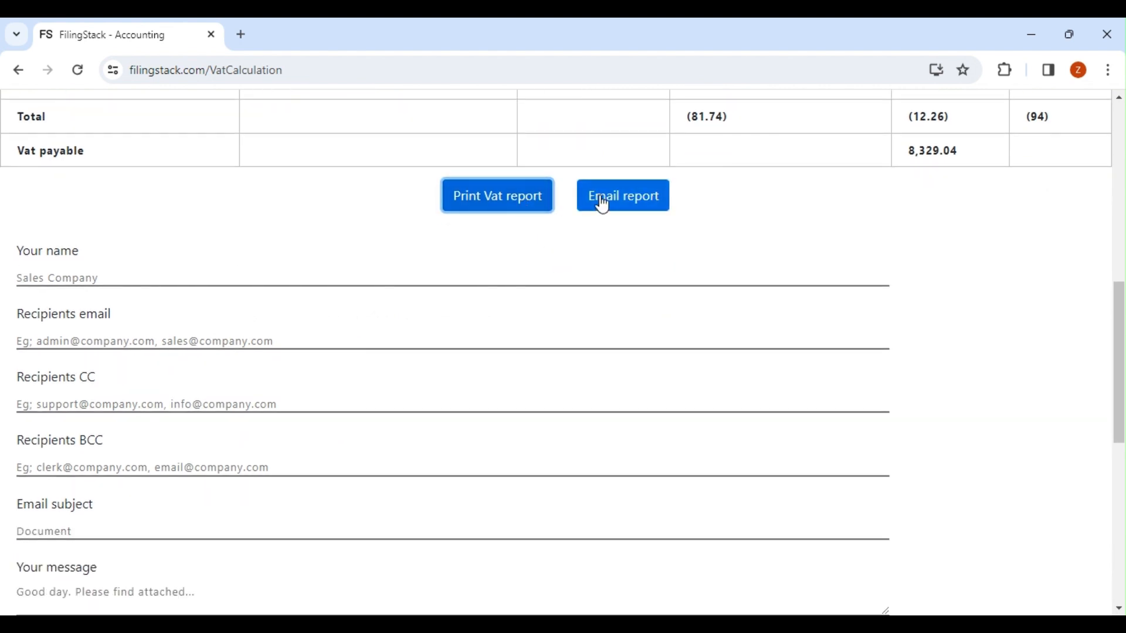
scroll(604, 205, "down", 5)
scroll(601, 196, "down", 1)
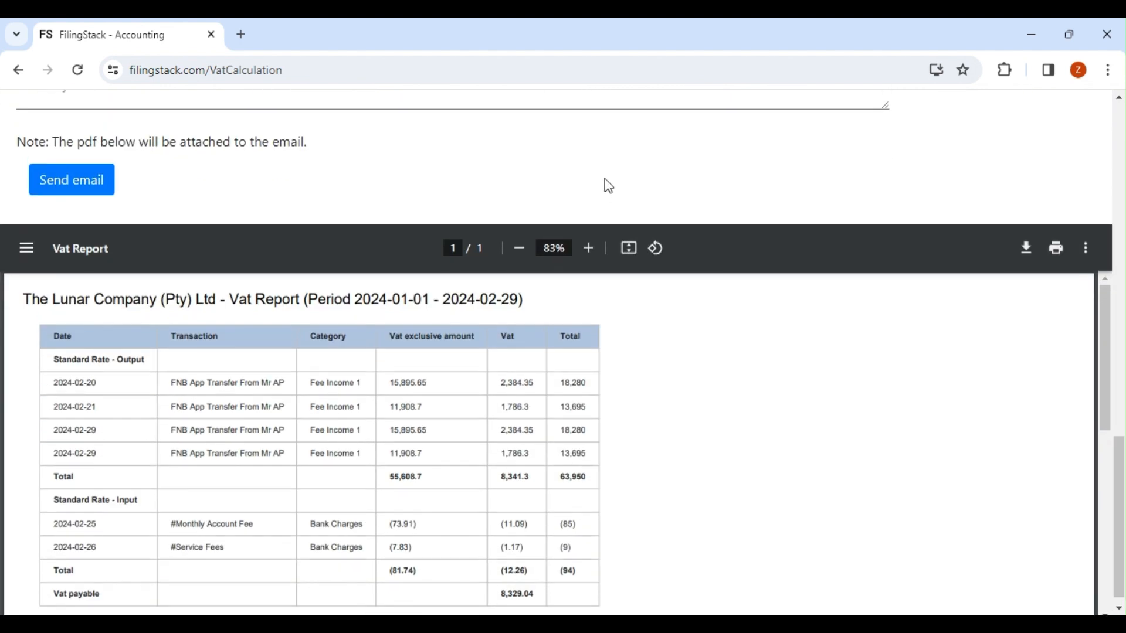
View the PDF customization options and the Show Pages list for the annual financial statements.
scroll(609, 186, "up", 10)
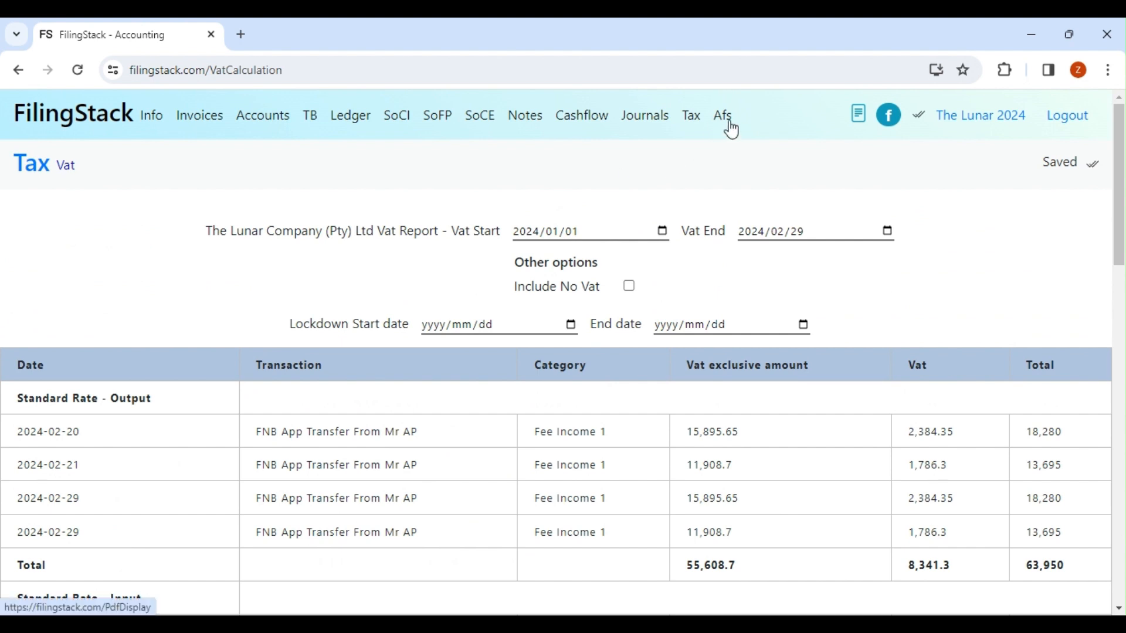
left_click(731, 125)
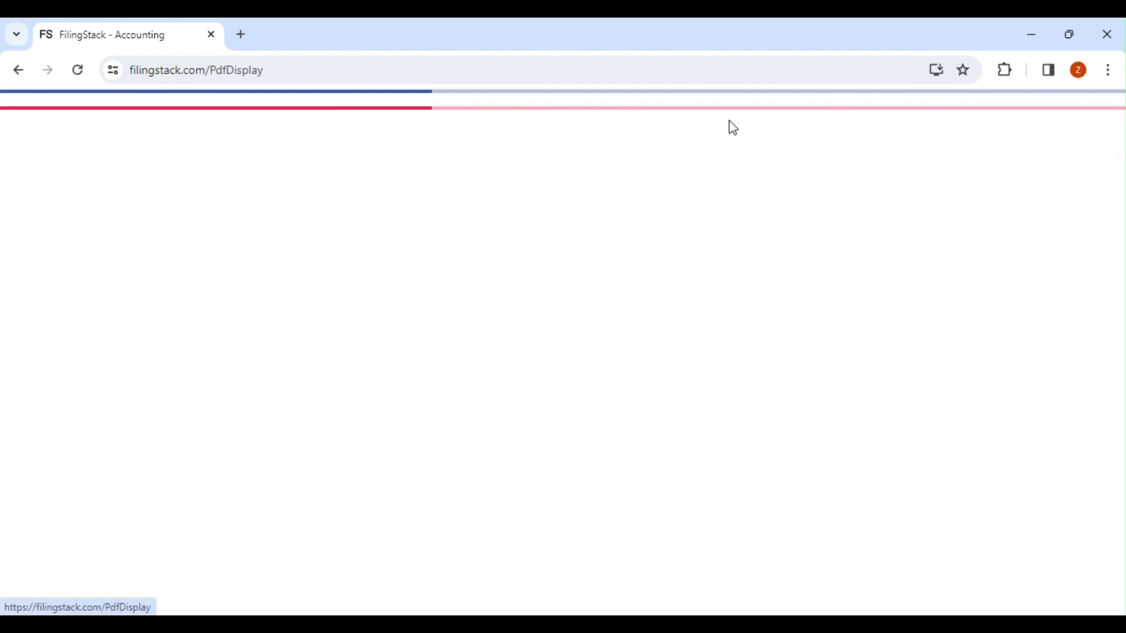
scroll(675, 258, "down", 4)
scroll(674, 268, "down", 5)
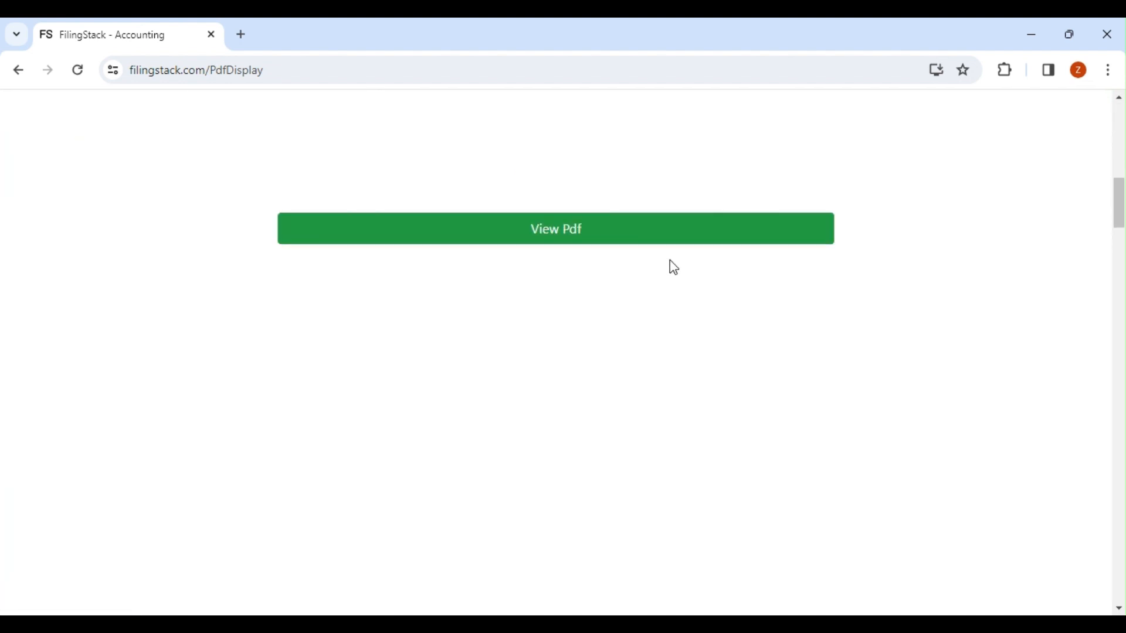
scroll(674, 268, "down", 5)
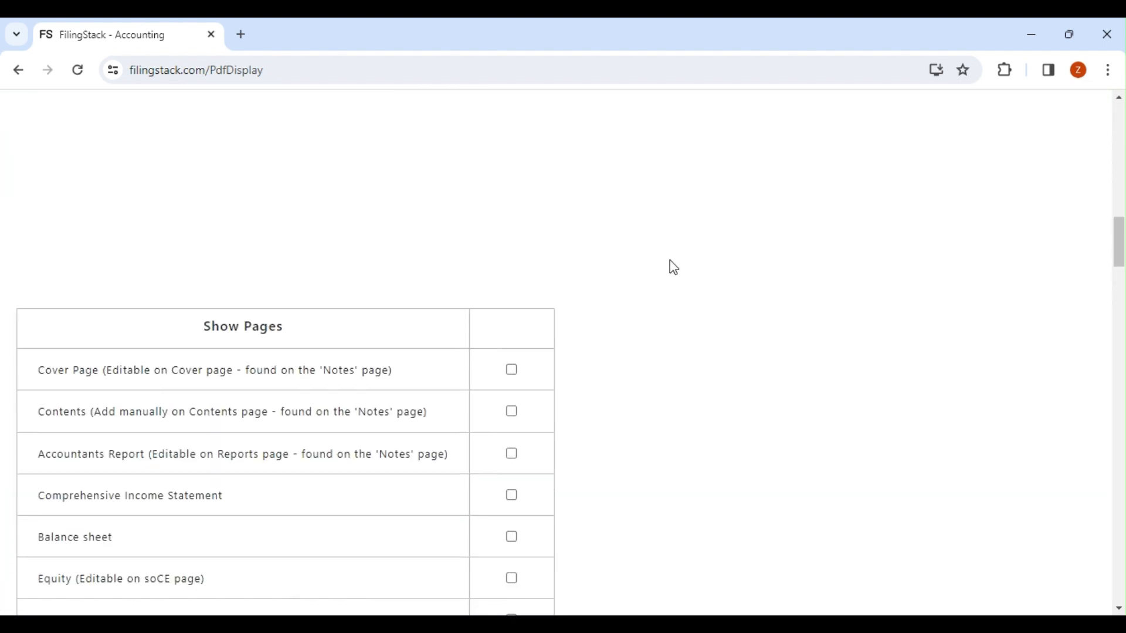
scroll(674, 268, "up", 15)
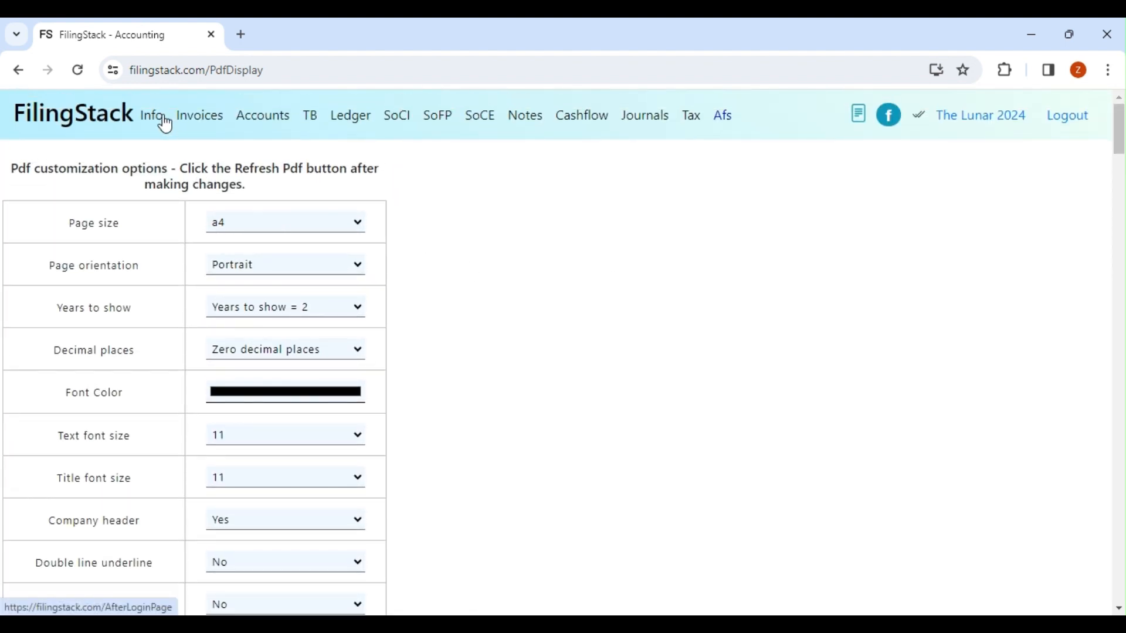
Search the company list for "demo" and open Demo (Pty) Ltd with the year ending 2022-02-28.
left_click(164, 120)
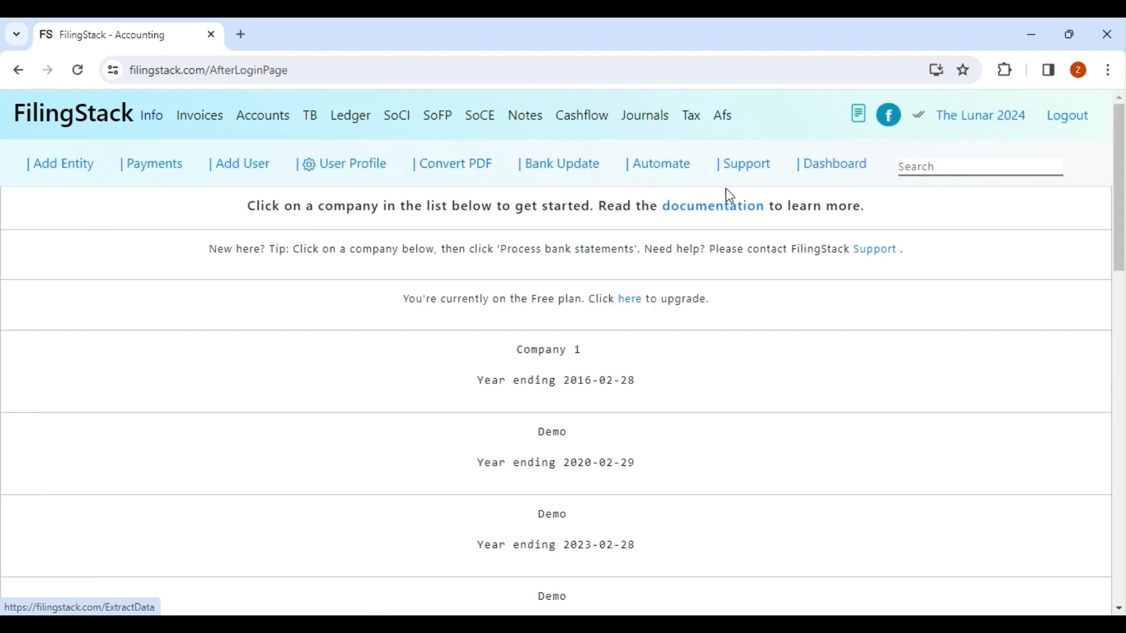
left_click(935, 169)
type("demo")
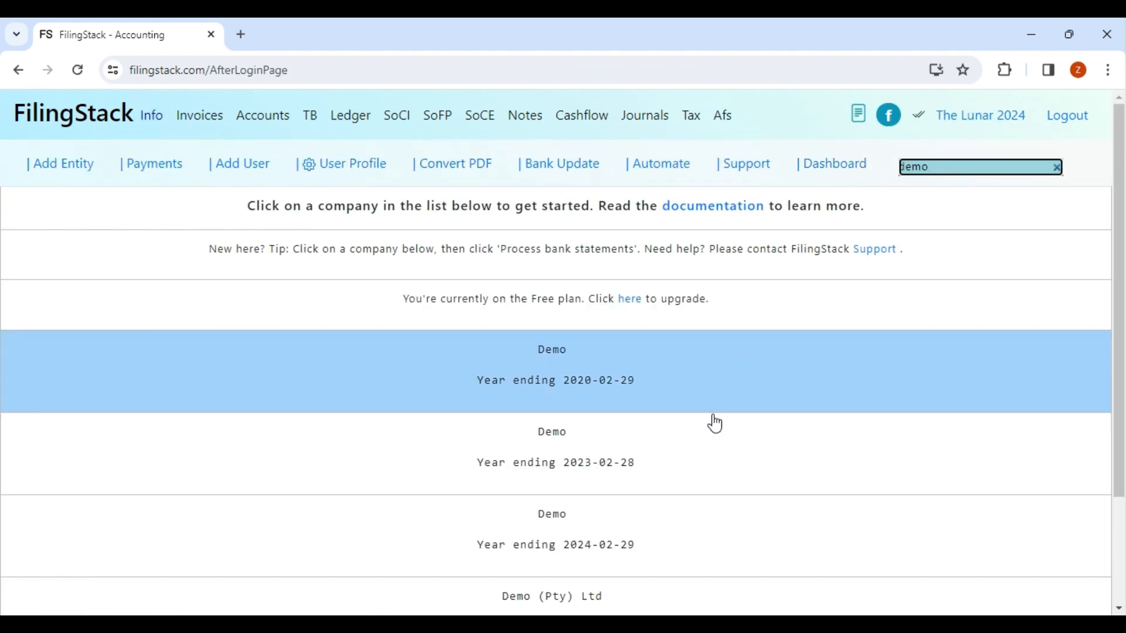
scroll(714, 422, "down", 1)
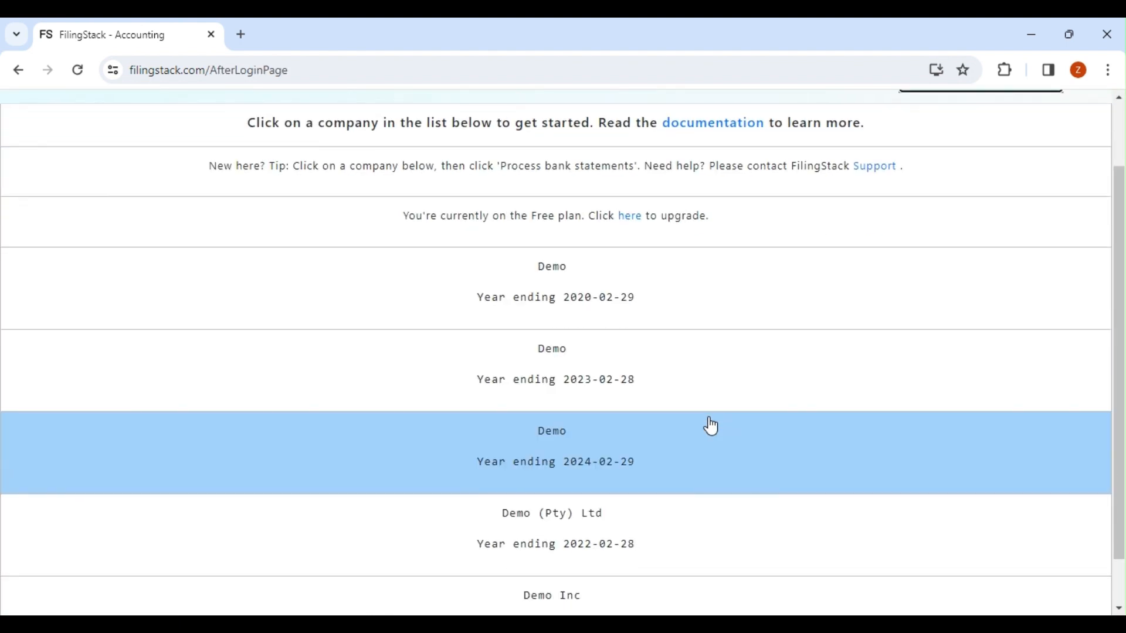
double_click(660, 524)
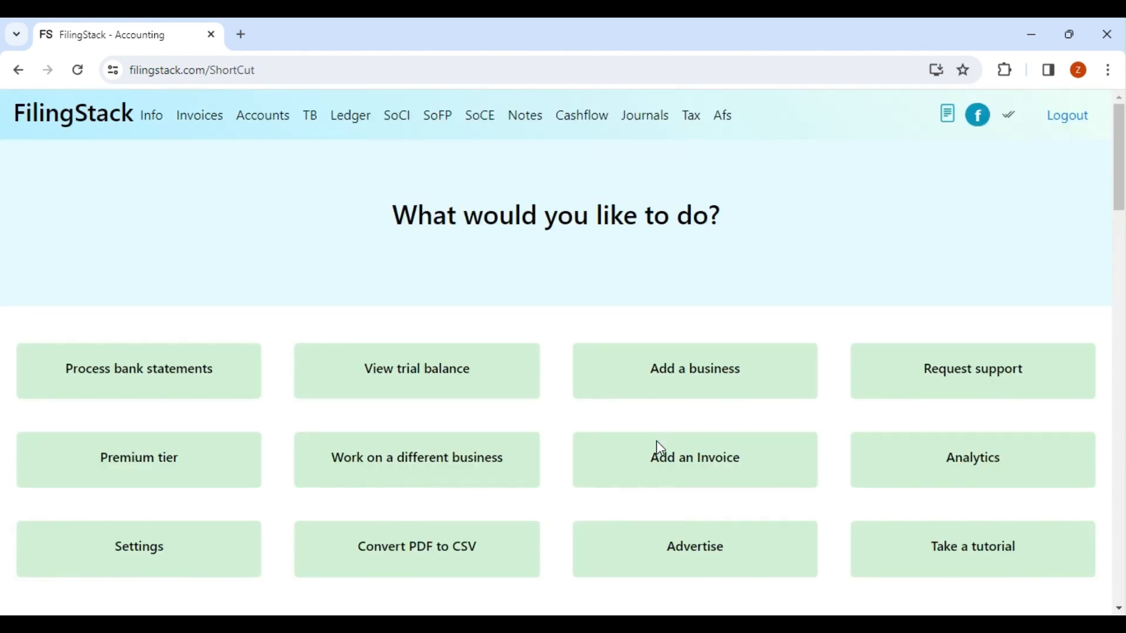
Open the annual financial statements page for Demo (Pty) Ltd and examine its PDF options and the Show Pages list.
left_click(720, 120)
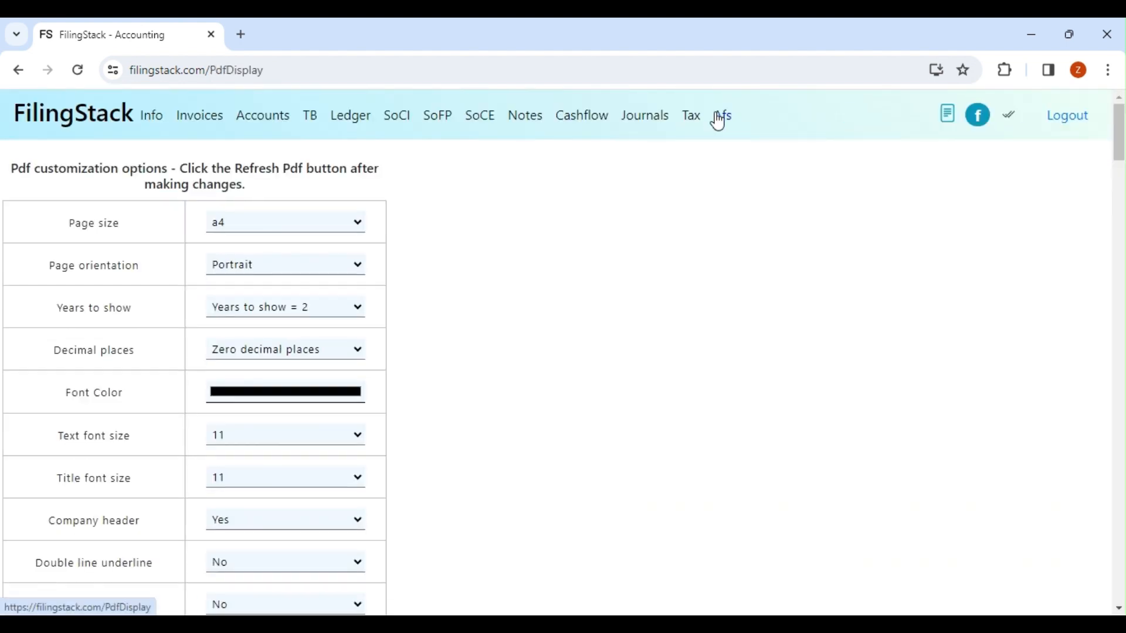
scroll(586, 298, "down", 1)
scroll(582, 290, "down", 15)
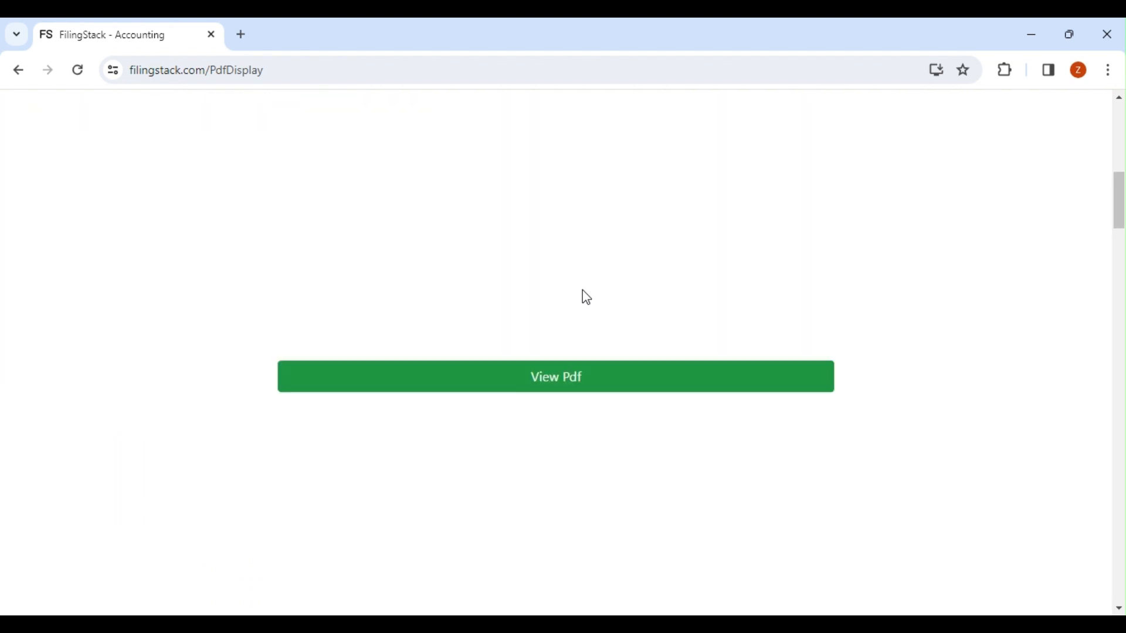
scroll(582, 291, "up", 10)
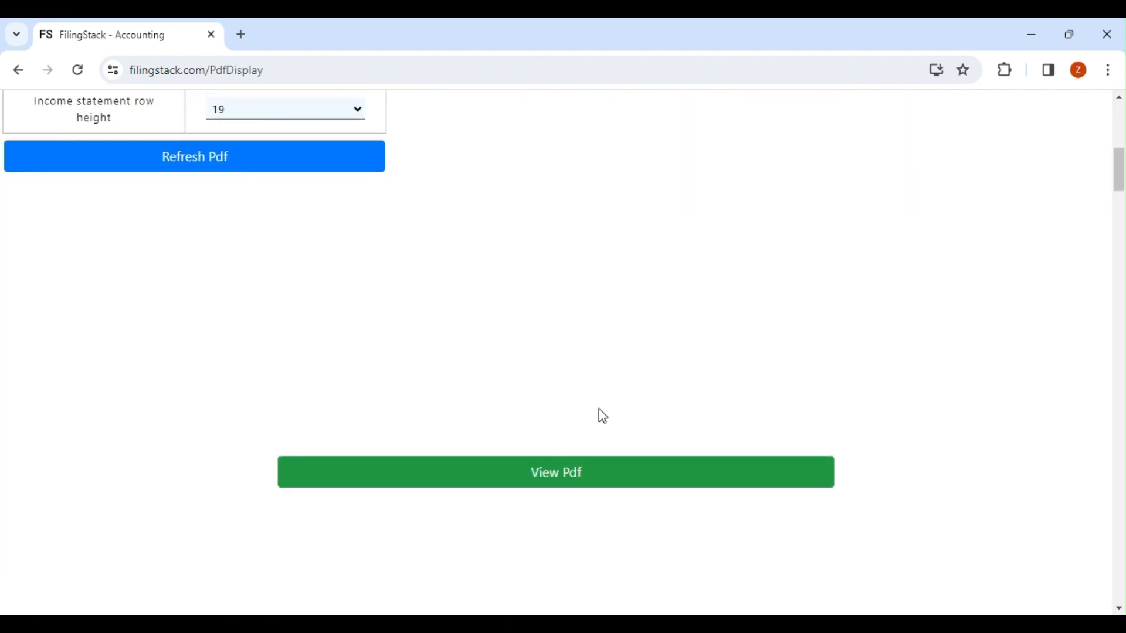
scroll(601, 416, "down", 3)
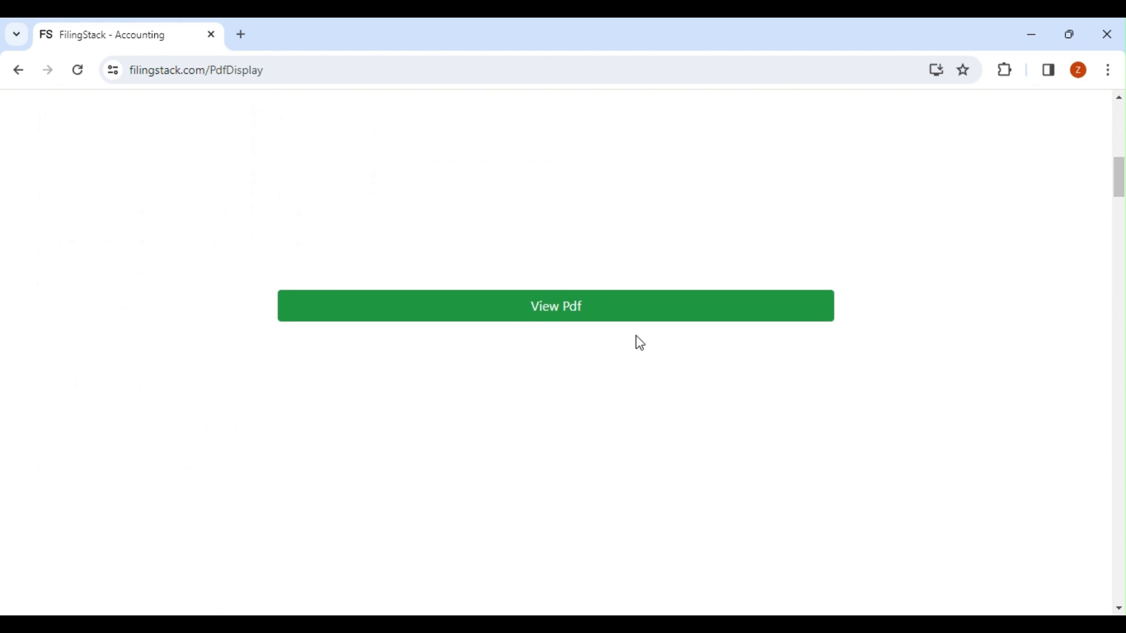
scroll(641, 344, "down", 20)
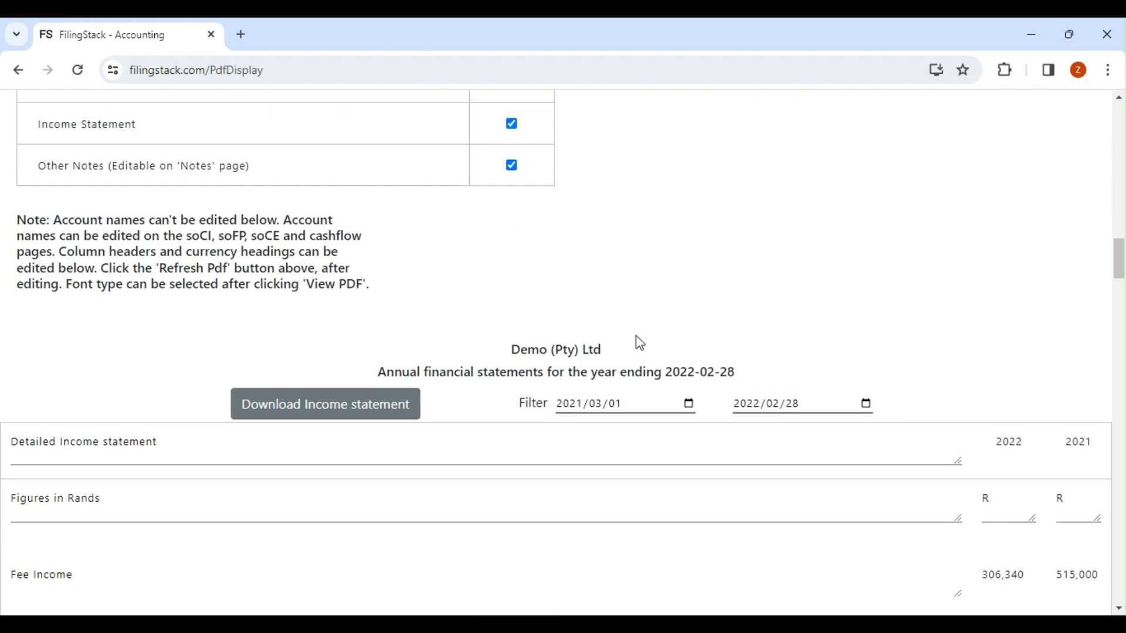
scroll(636, 342, "up", 6)
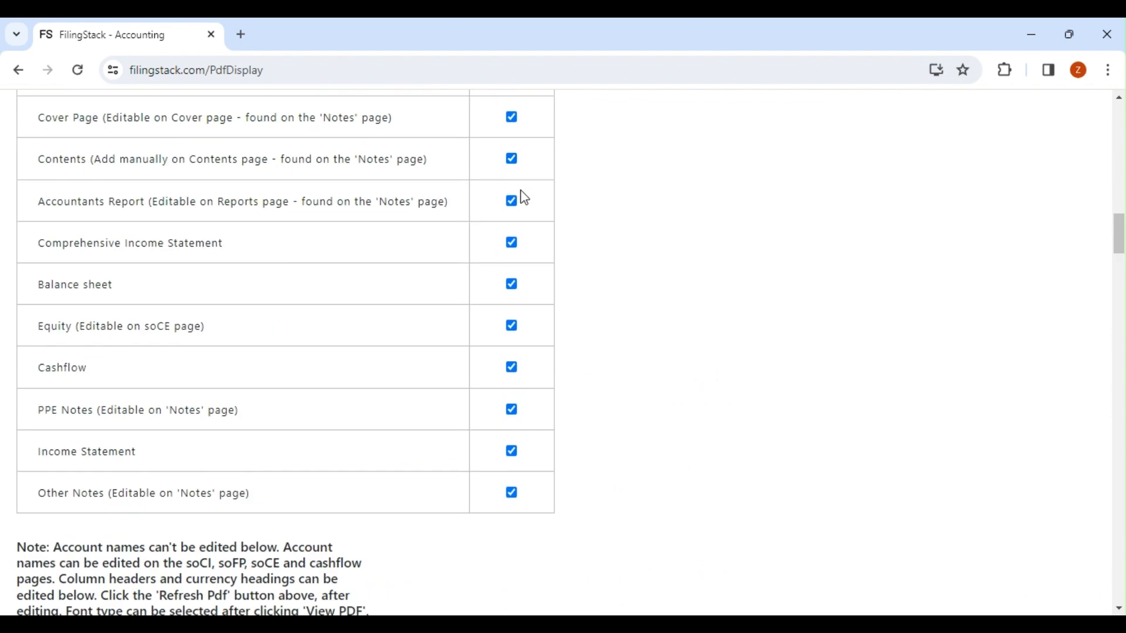
scroll(601, 248, "down", 1)
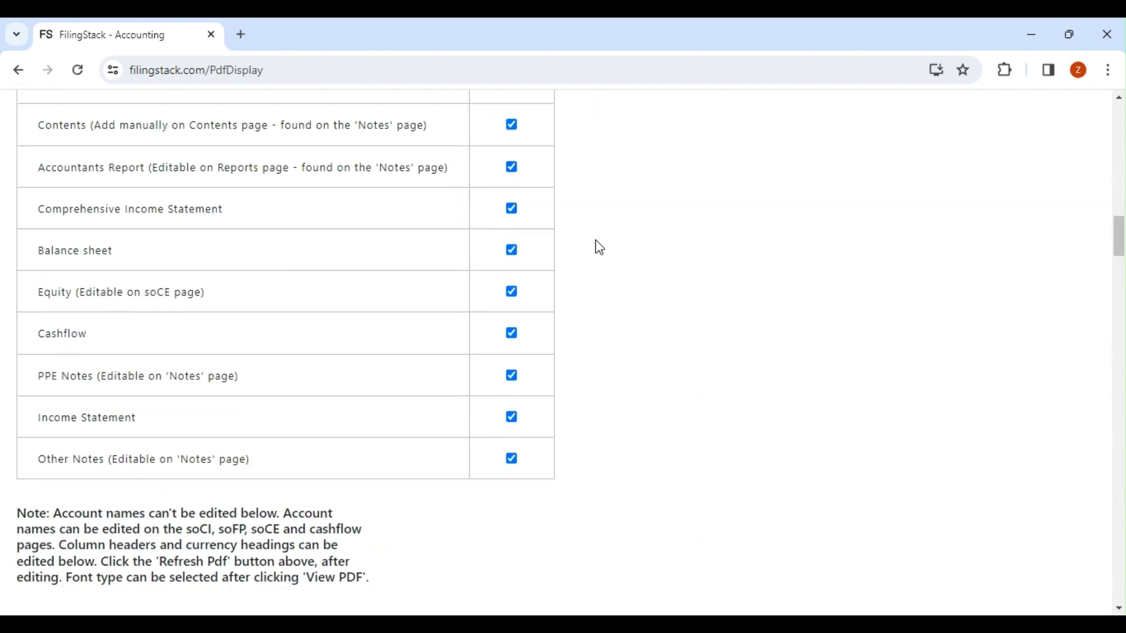
Examine the detailed income statement and Statement of Financial Position beneath the Show Pages list.
scroll(600, 248, "down", 8)
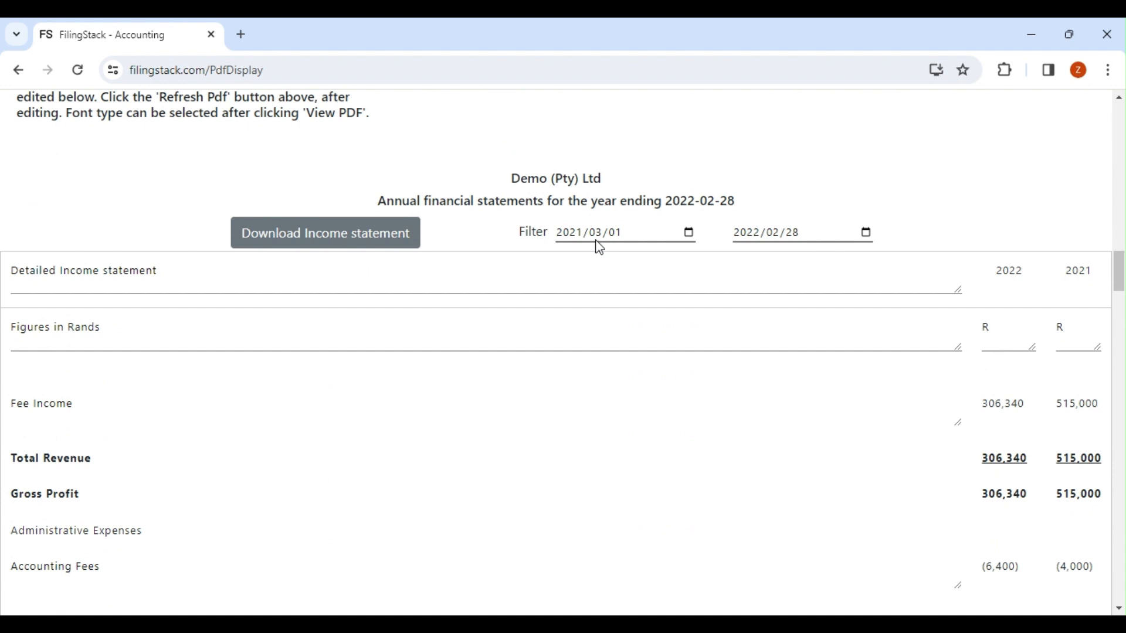
scroll(600, 248, "down", 11)
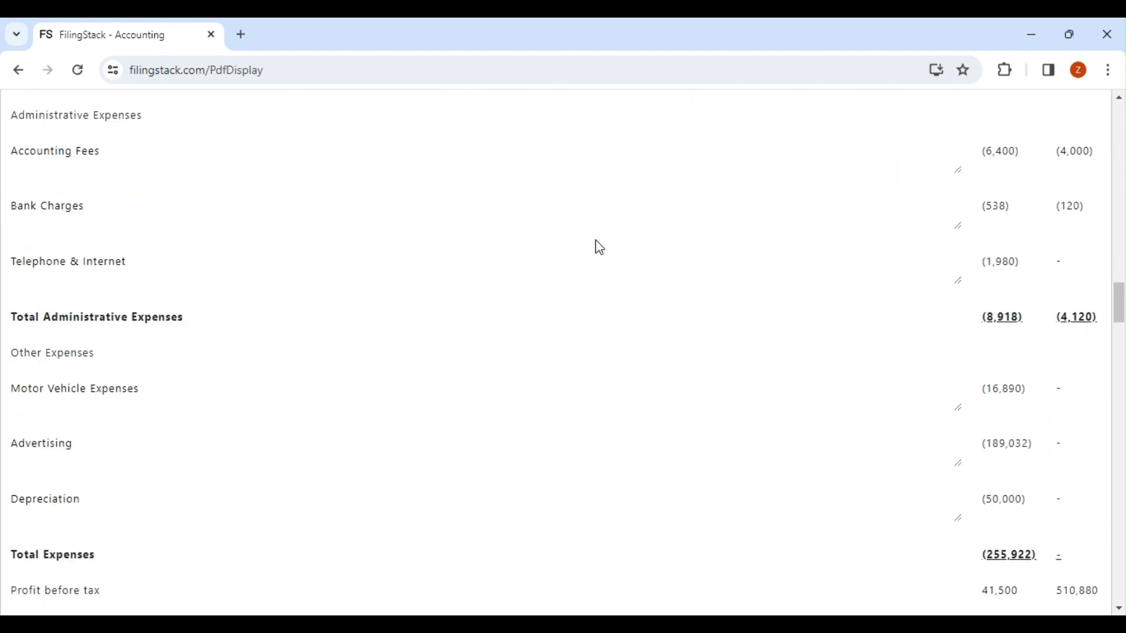
scroll(601, 248, "down", 6)
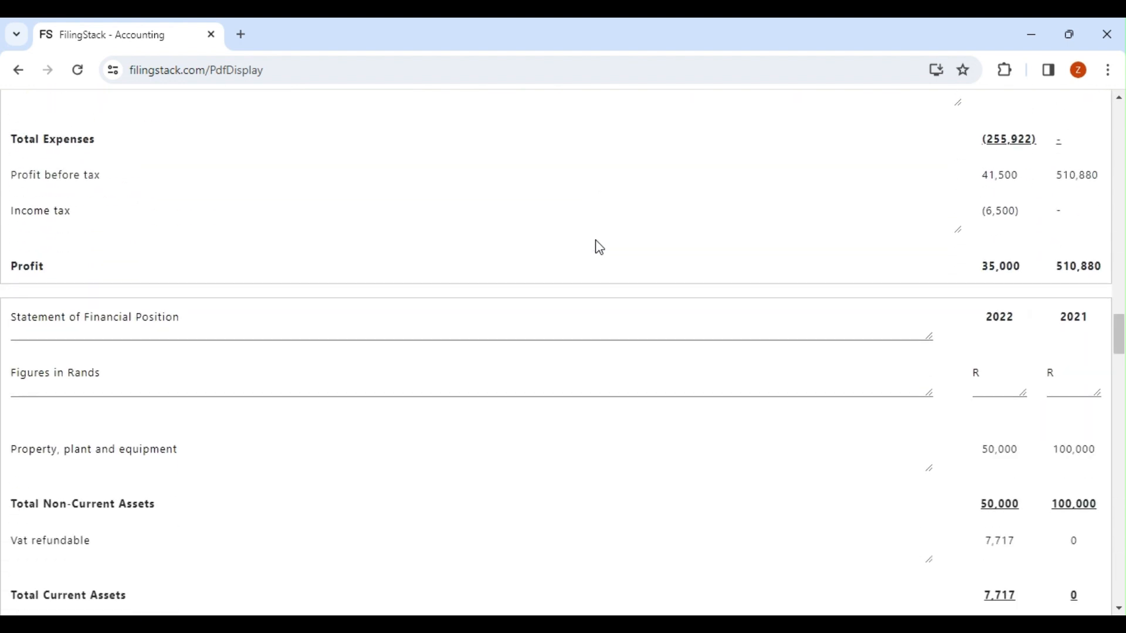
scroll(600, 248, "down", 2)
scroll(601, 248, "up", 20)
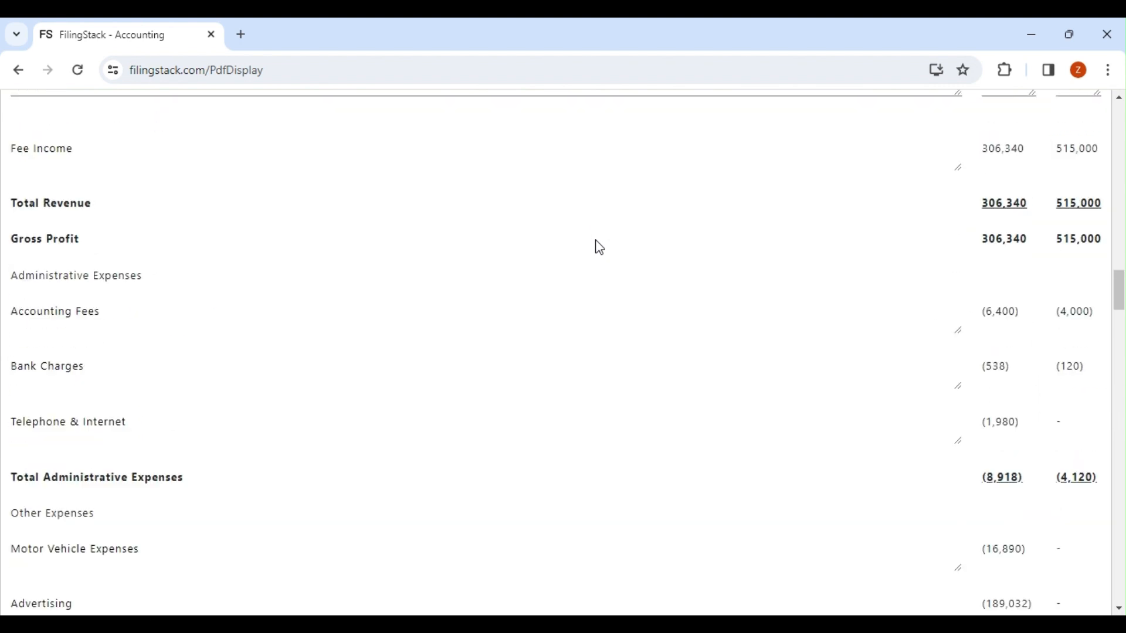
scroll(600, 248, "up", 3)
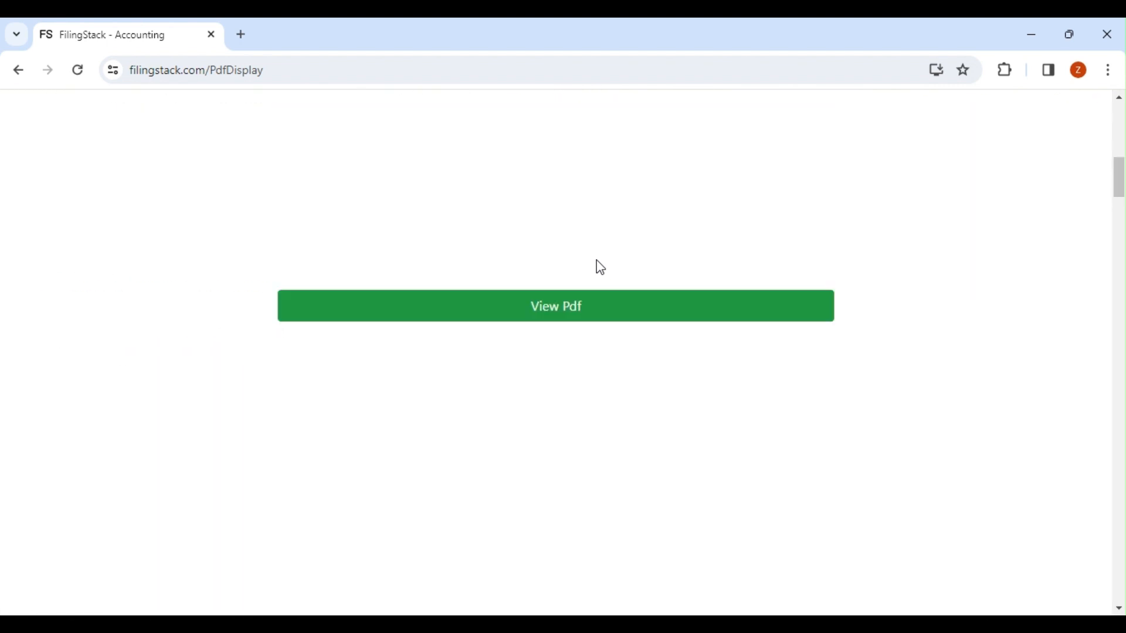
Generate the annual financial statements PDF and examine its pages from the cover through the Statement of Financial Position.
left_click(596, 314)
scroll(603, 289, "down", 2)
scroll(662, 150, "down", 1)
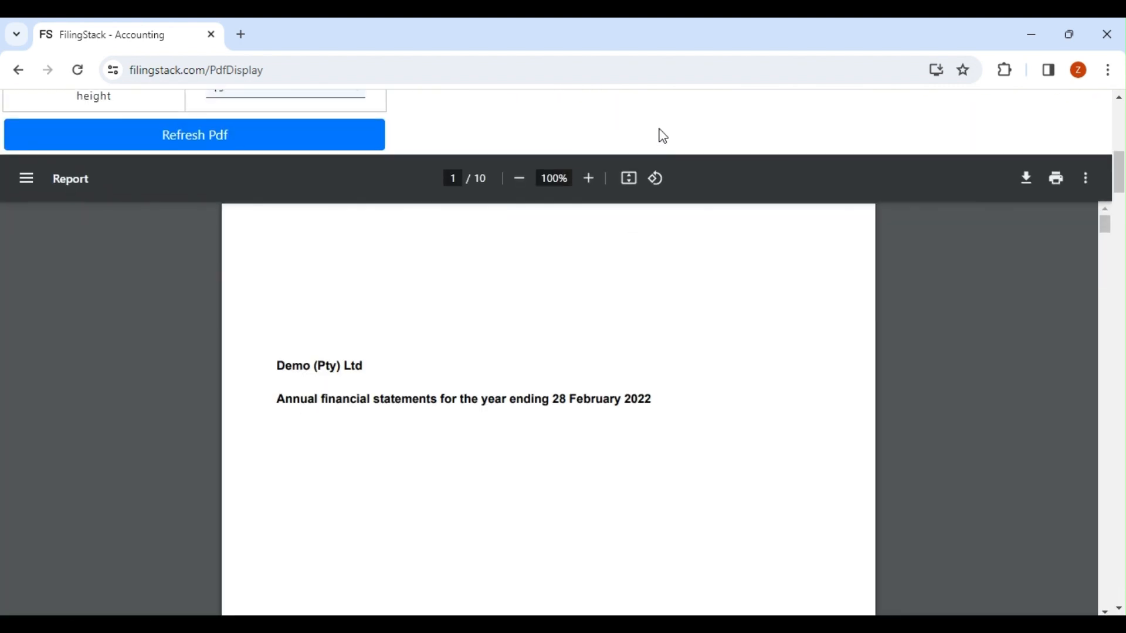
scroll(661, 141, "down", 2)
scroll(667, 273, "down", 2)
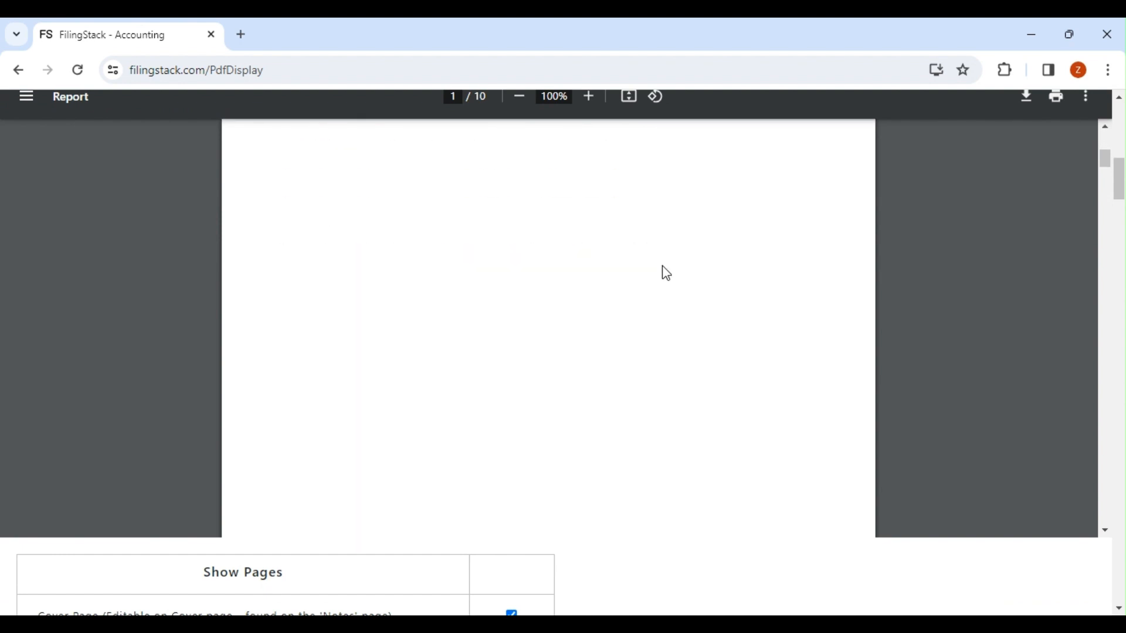
scroll(667, 273, "down", 2)
scroll(667, 273, "down", 20)
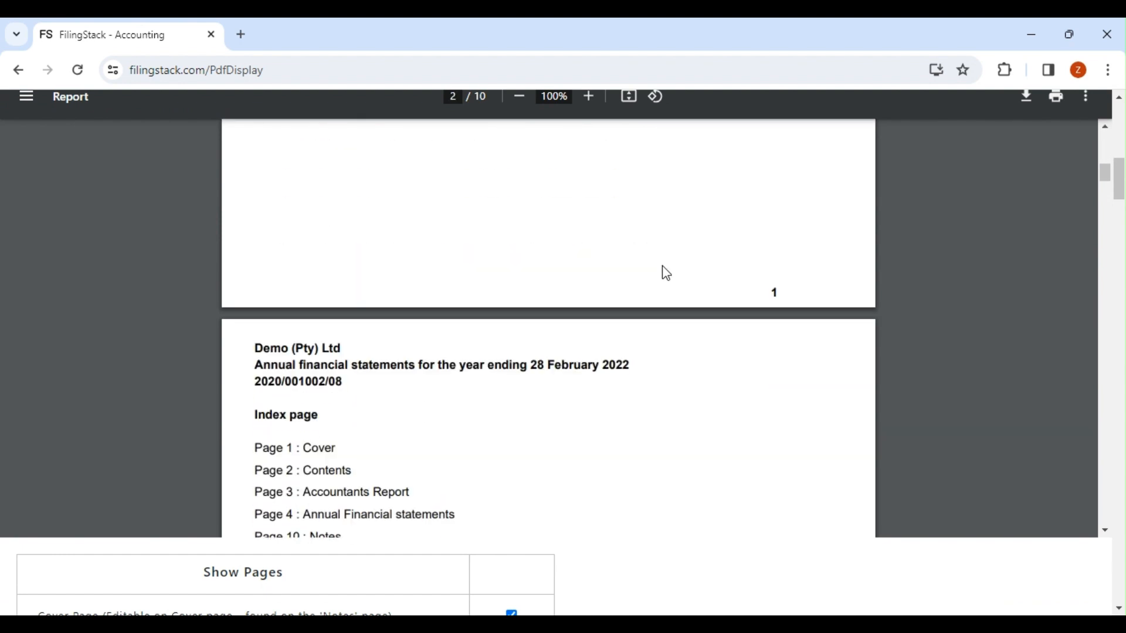
scroll(666, 273, "down", 15)
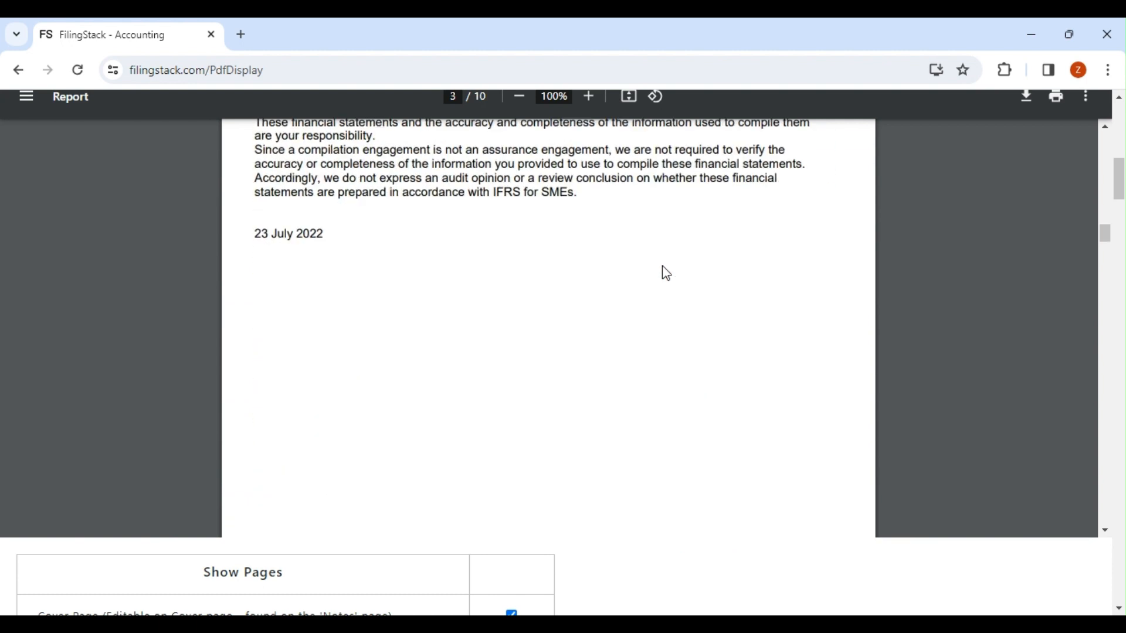
scroll(667, 273, "down", 5)
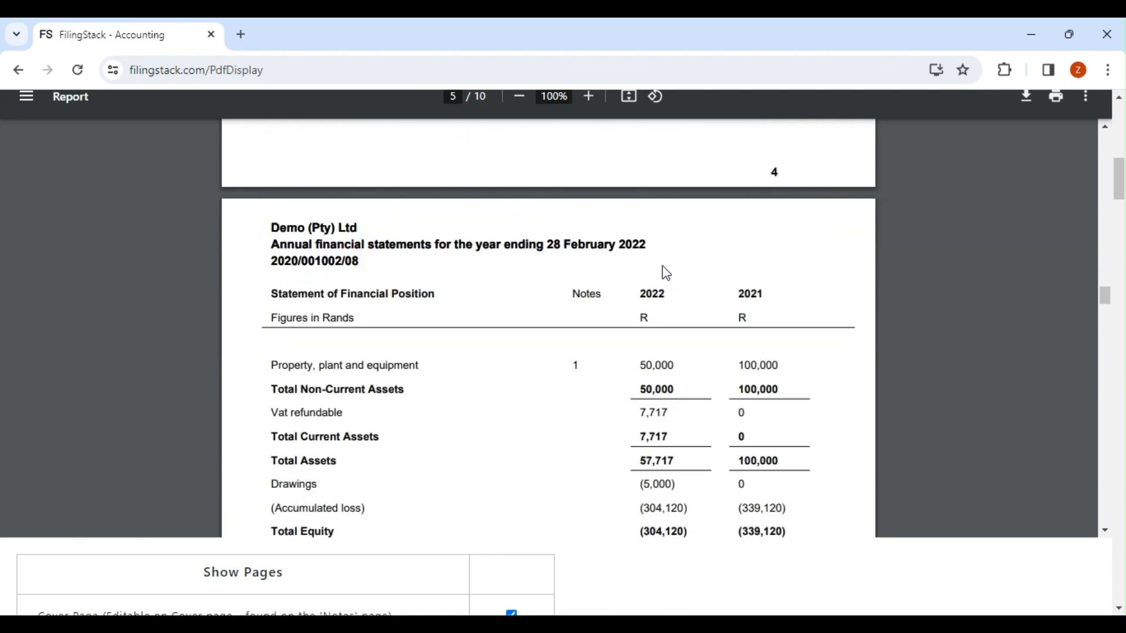
Open the Add Notes page and examine its note entry fields, roll-forward option and template options.
scroll(1120, 191, "up", 10)
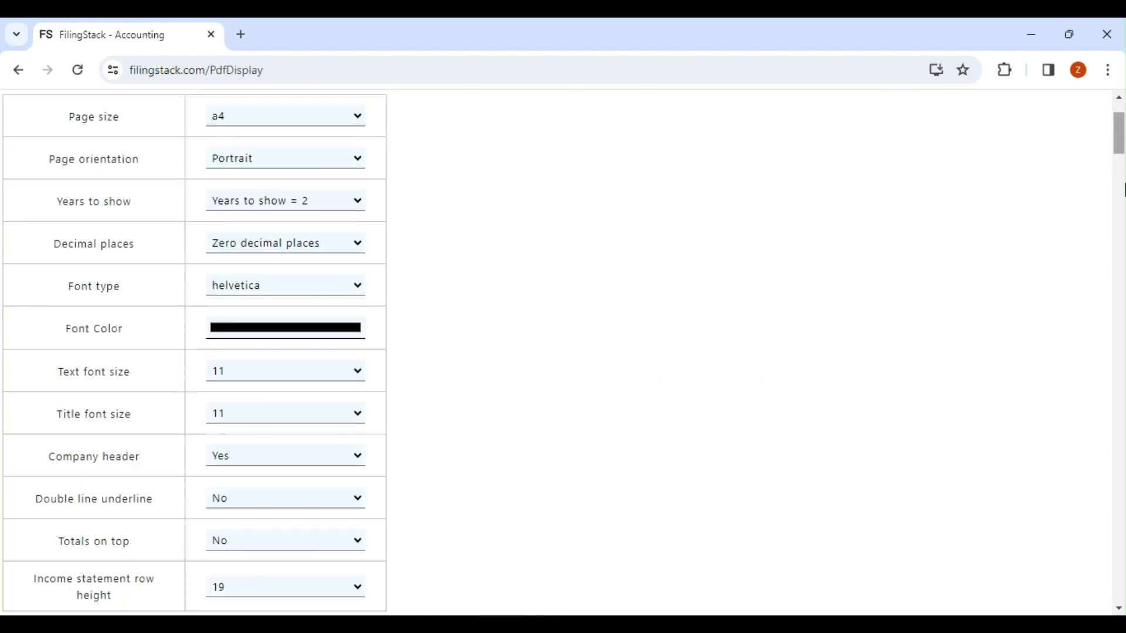
left_click(548, 125)
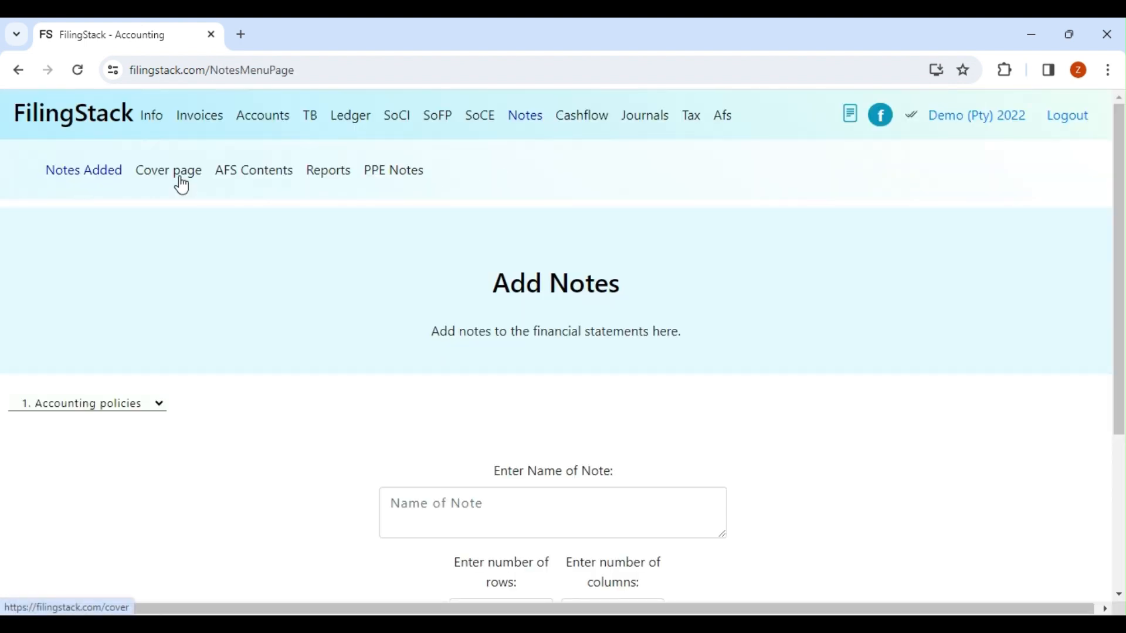
scroll(219, 280, "down", 3)
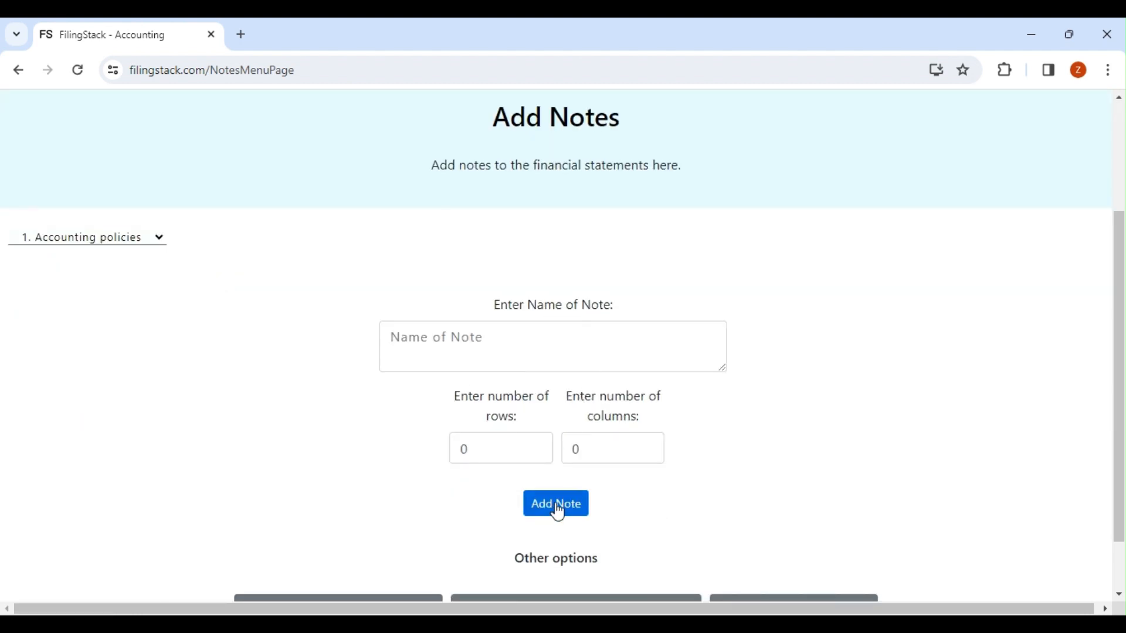
scroll(651, 440, "down", 1)
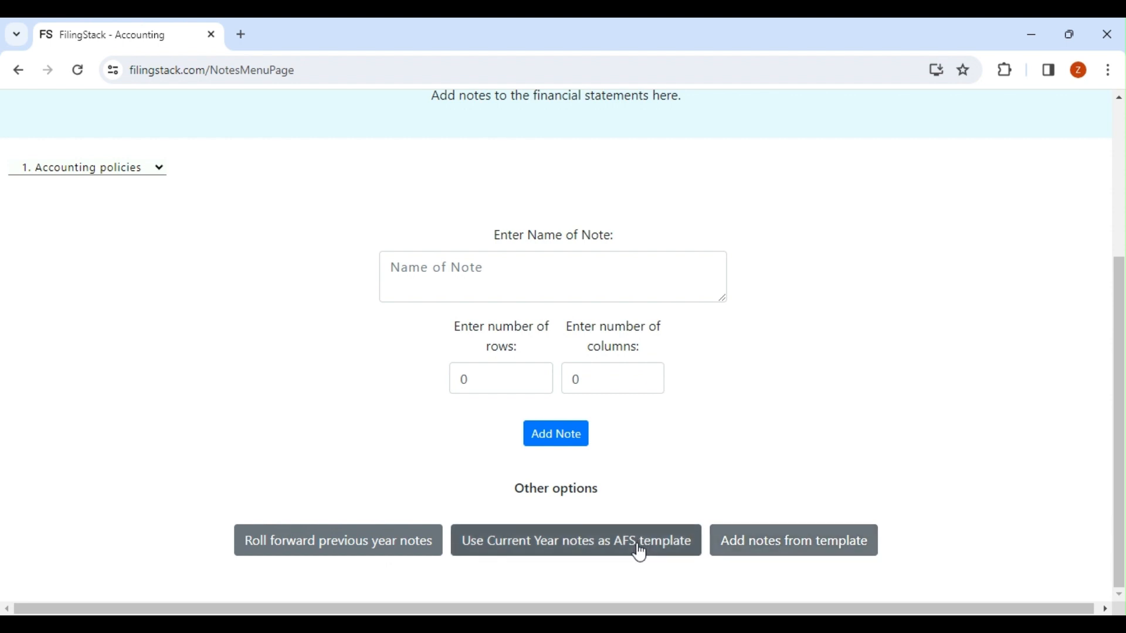
scroll(298, 354, "up", 4)
View the Cover page, AFS Contents, Reports and PPE Notes pages in turn.
left_click(189, 173)
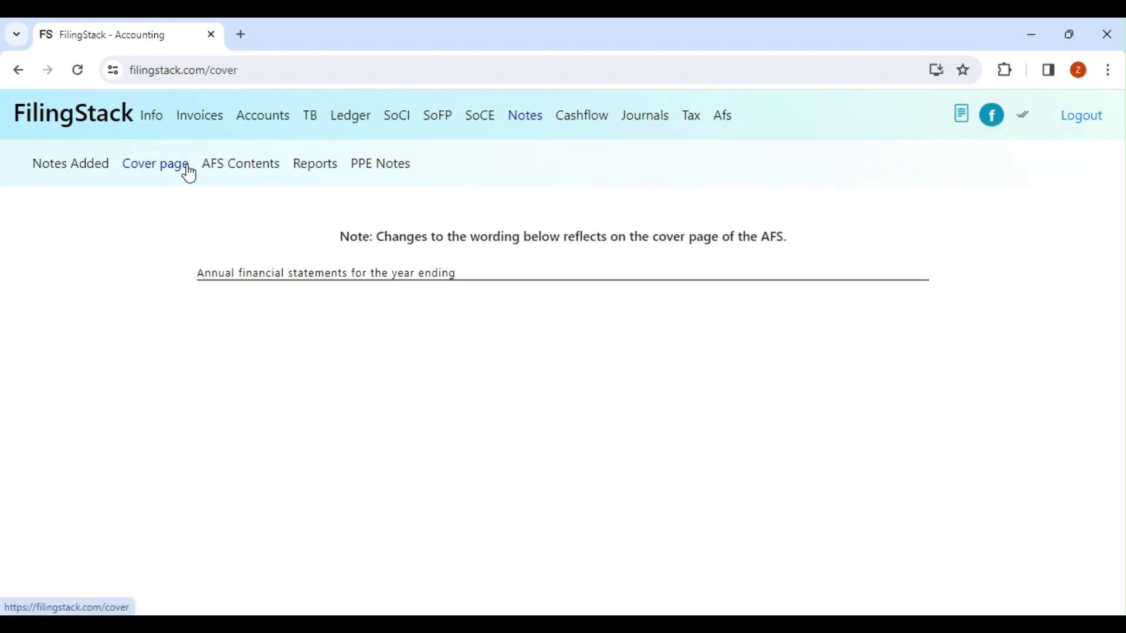
left_click(247, 176)
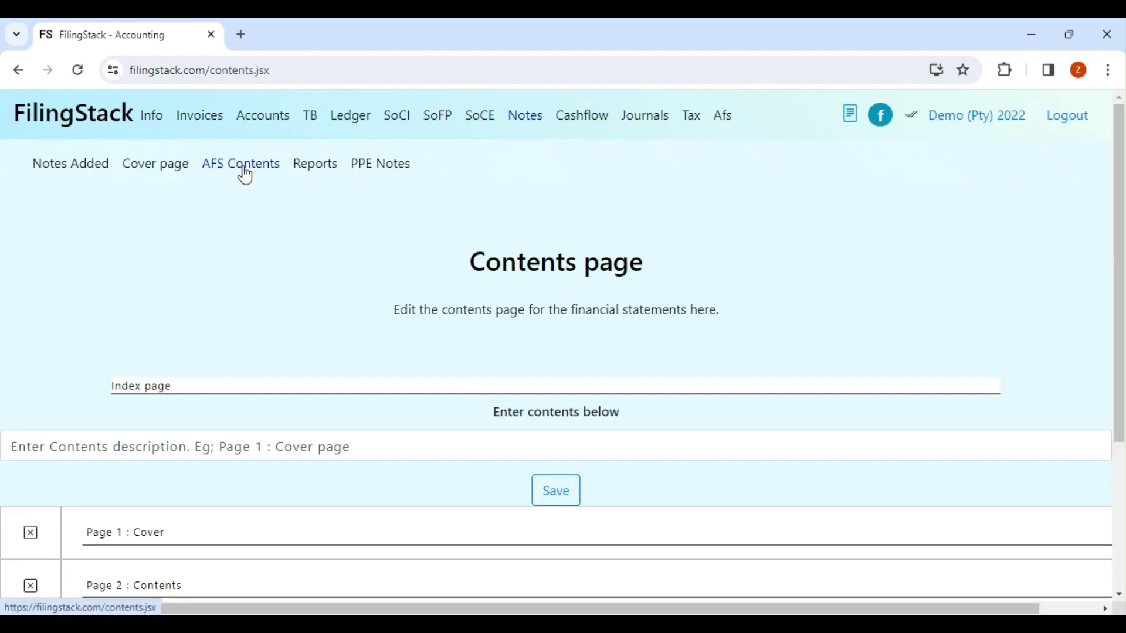
left_click(324, 177)
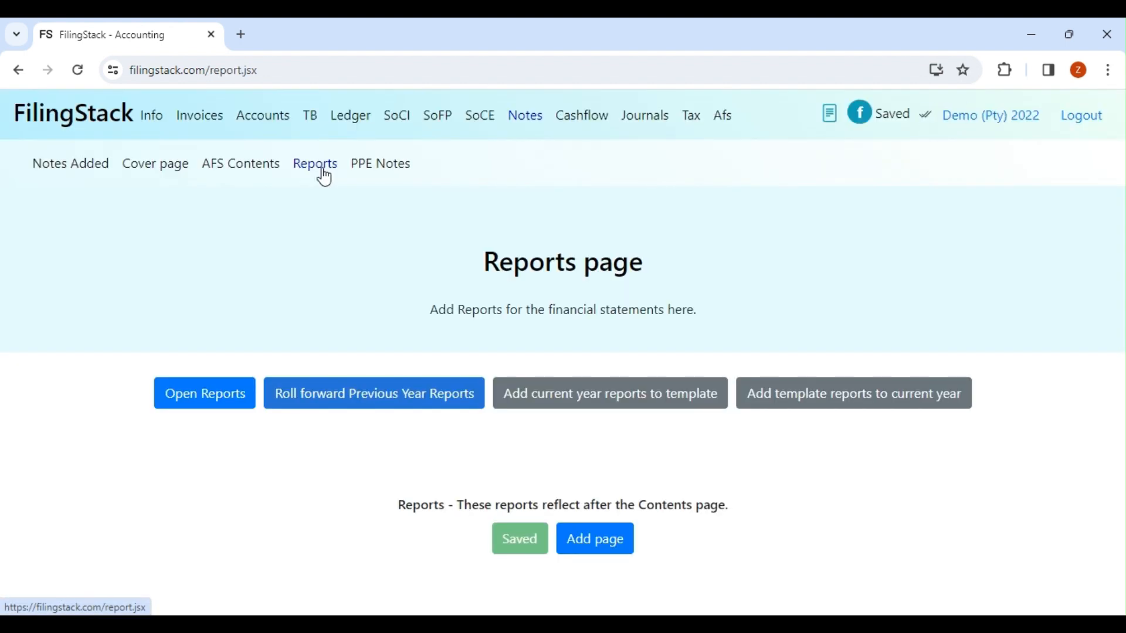
left_click(398, 177)
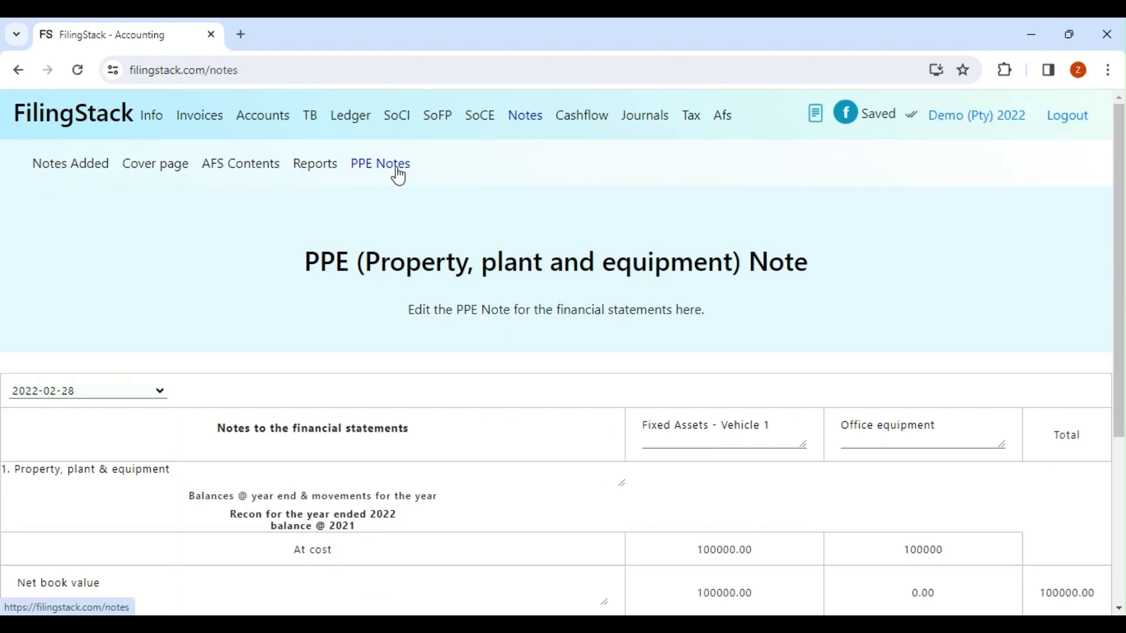
From the invoices overview, open the Add Invoice form and examine its company, client and due date fields.
left_click(186, 123)
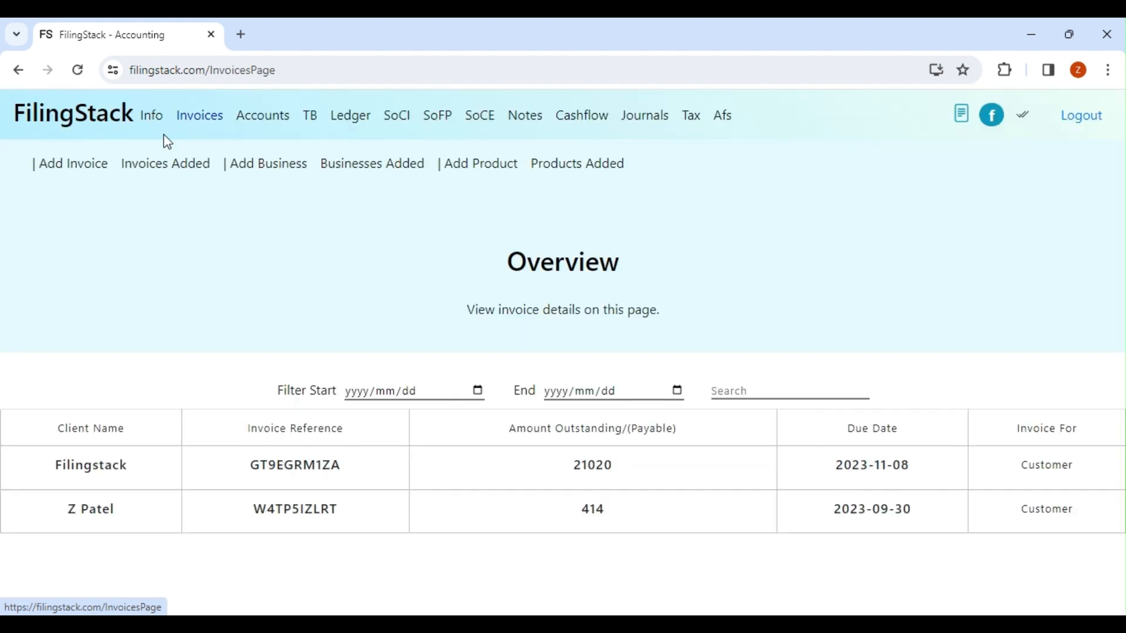
left_click(104, 170)
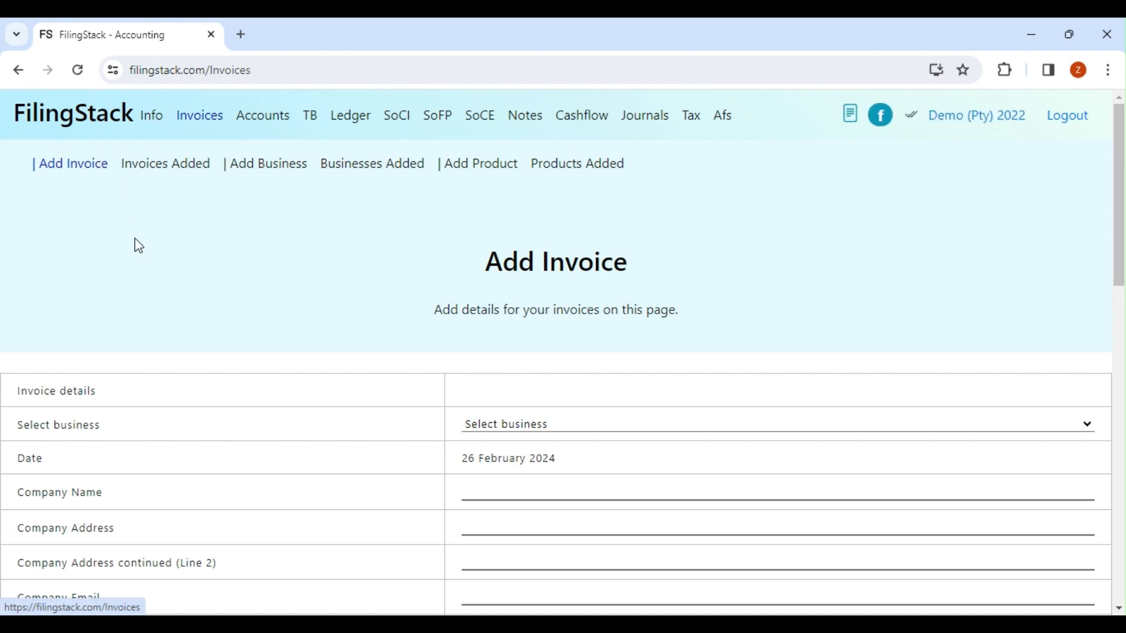
scroll(139, 247, "down", 3)
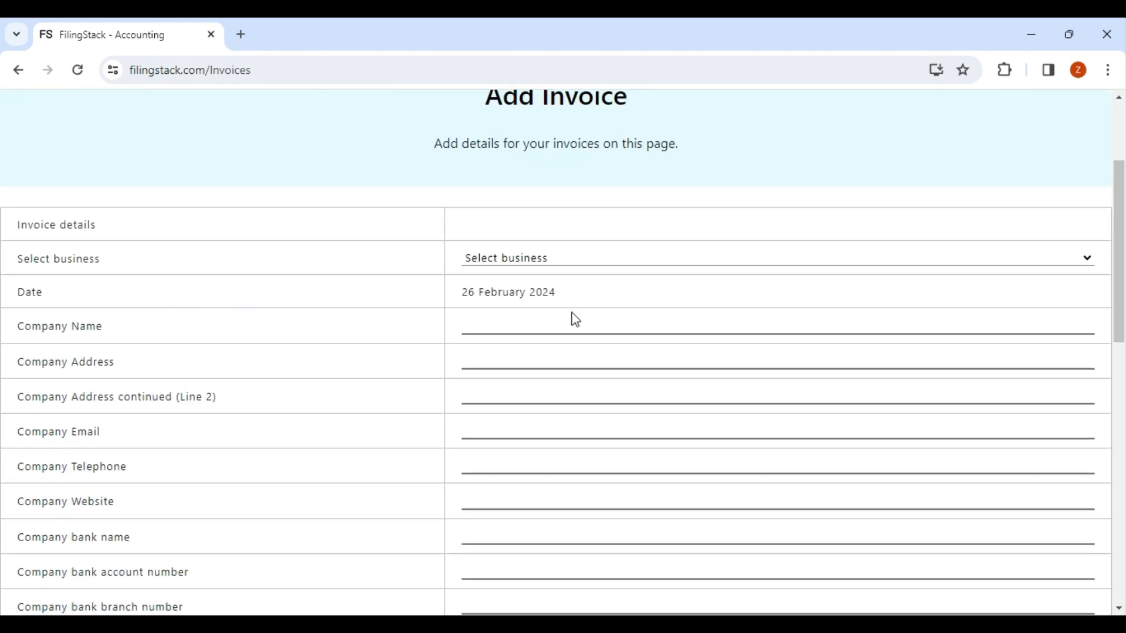
scroll(575, 320, "down", 4)
scroll(407, 334, "down", 9)
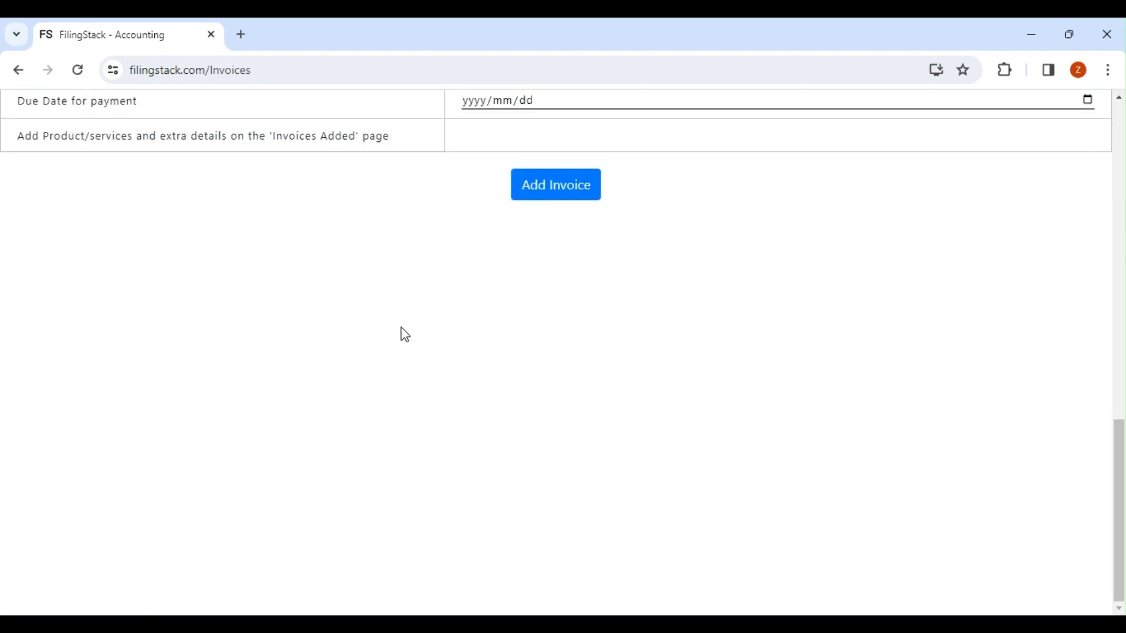
scroll(441, 320, "up", 4)
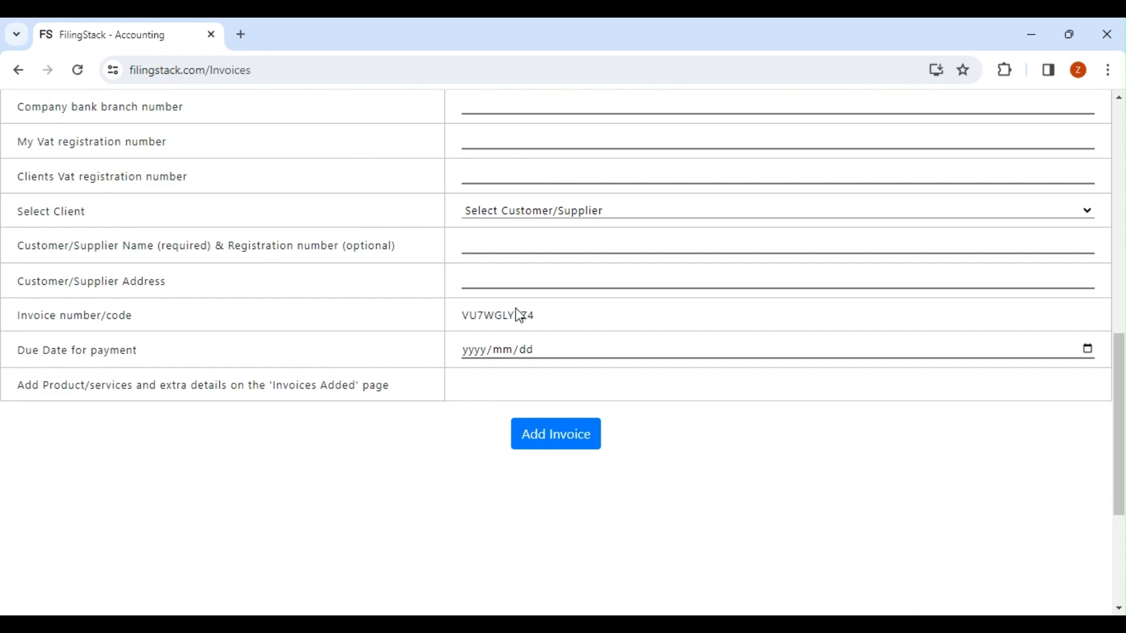
left_click(548, 437)
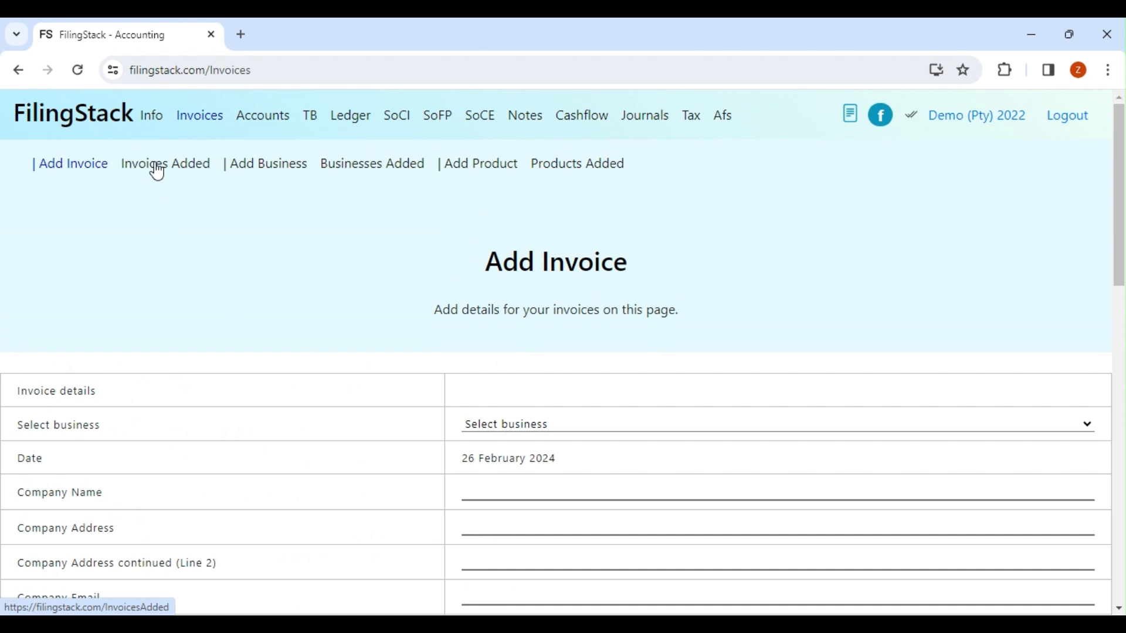
Open the customer quote due 2023/09/30 among the added invoices and examine its details, PDF settings and product lines.
left_click(157, 170)
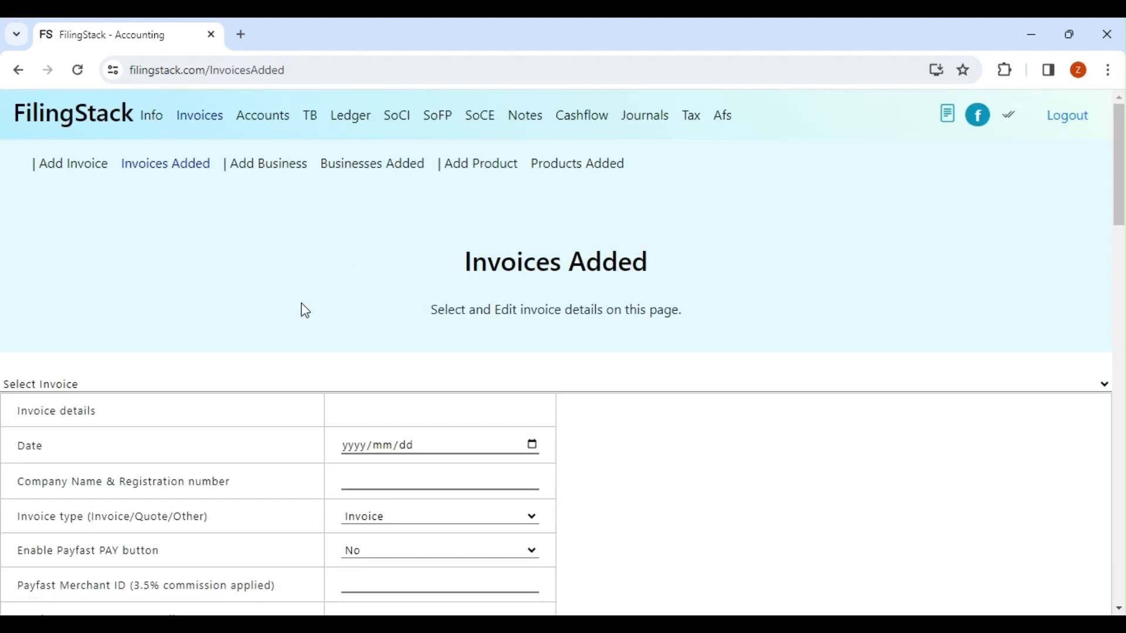
scroll(564, 452, "down", 7)
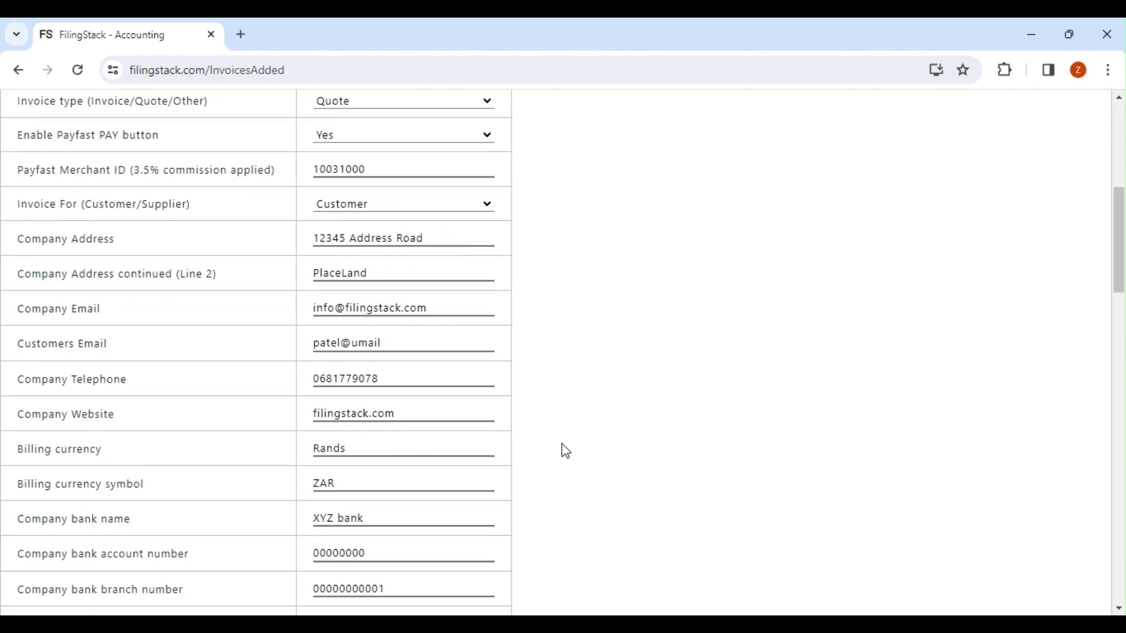
scroll(566, 451, "down", 4)
scroll(566, 451, "down", 3)
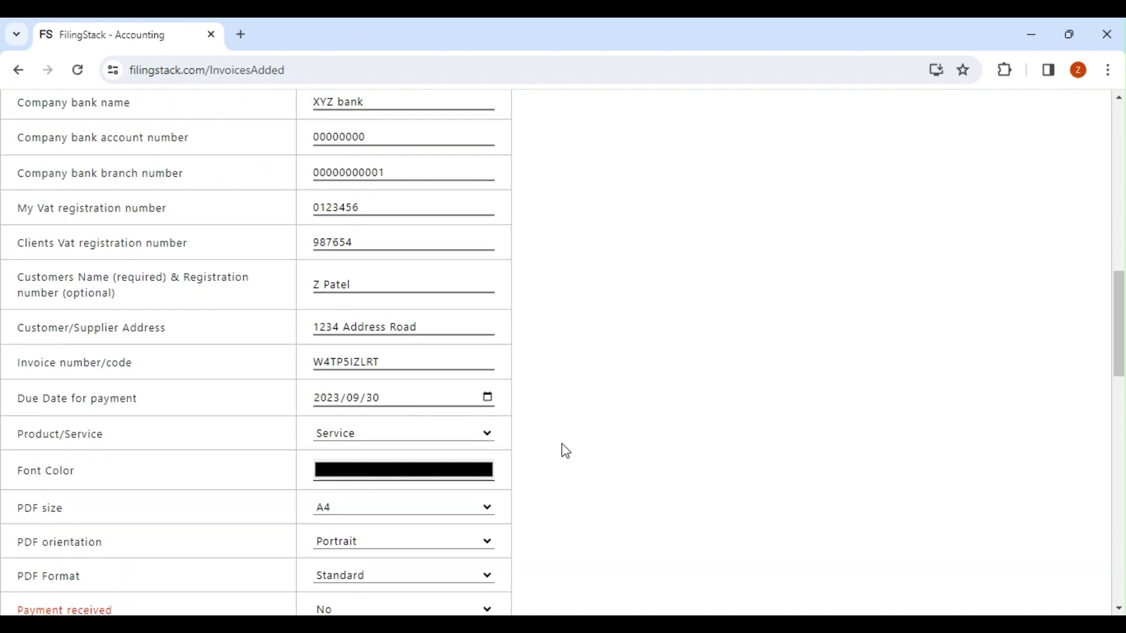
scroll(566, 452, "down", 4)
scroll(516, 407, "down", 9)
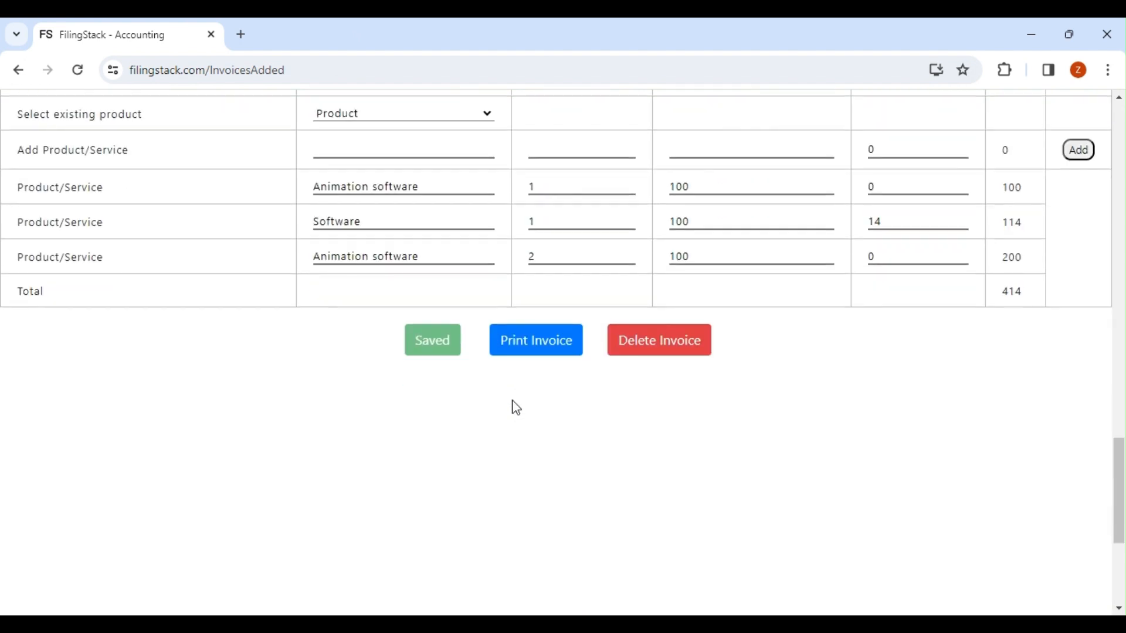
Generate the printable PDF of the open quote and examine its company, payment and client details.
left_click(570, 357)
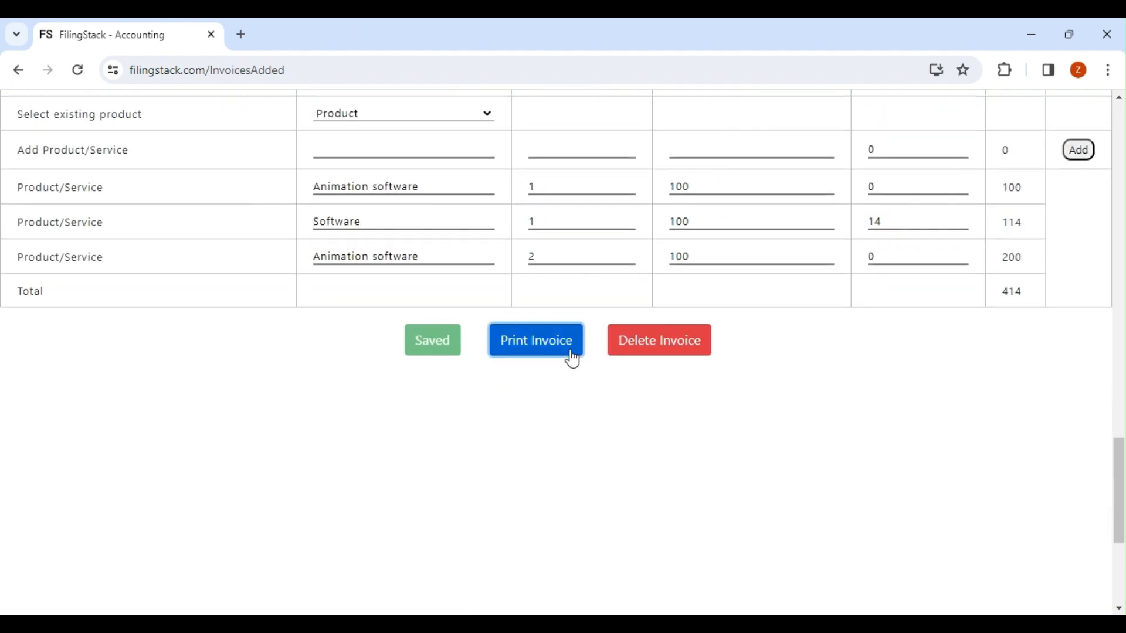
scroll(725, 342, "down", 4)
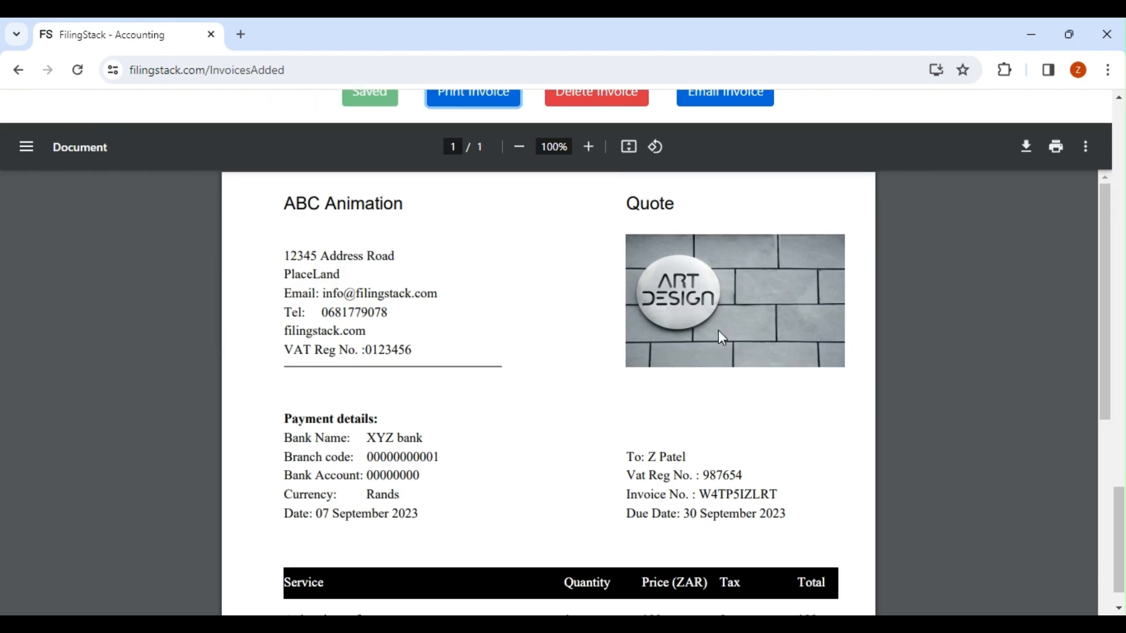
scroll(719, 329, "down", 5)
scroll(759, 299, "up", 5)
scroll(764, 118, "up", 5)
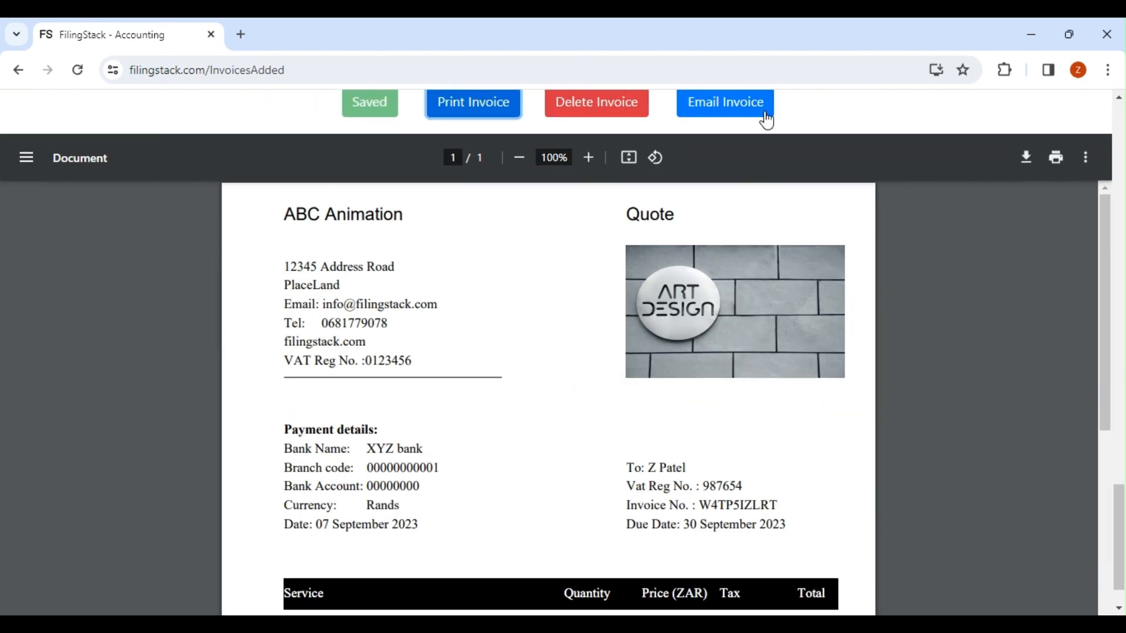
Open the email form for the quote and examine its sender, recipient, CC, BCC, subject and message fields.
left_click(717, 355)
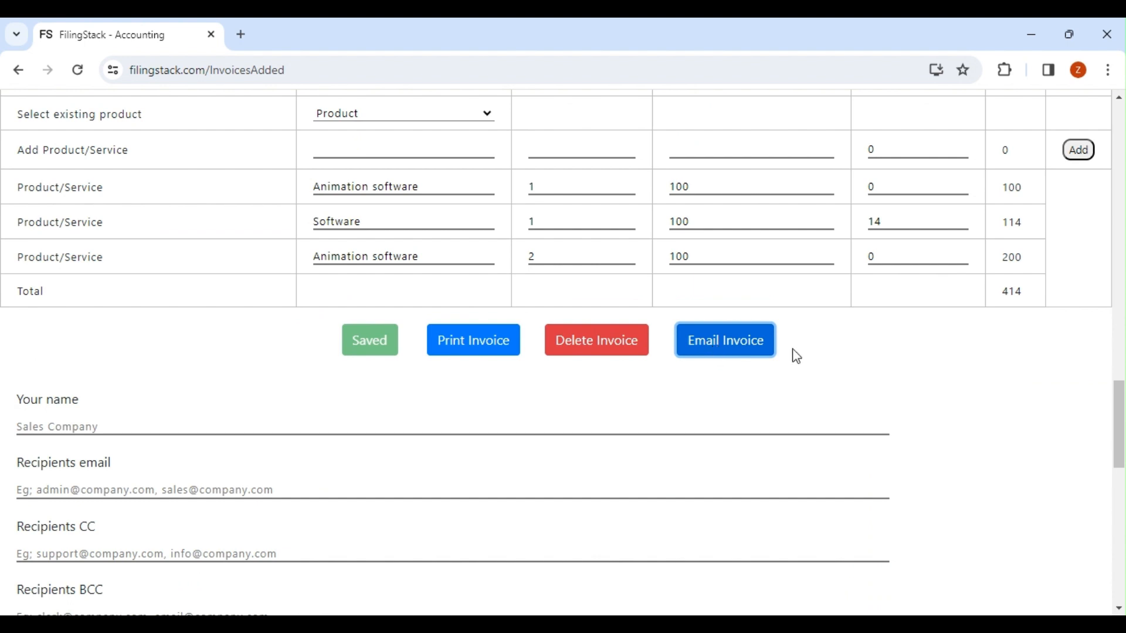
scroll(473, 395, "down", 1)
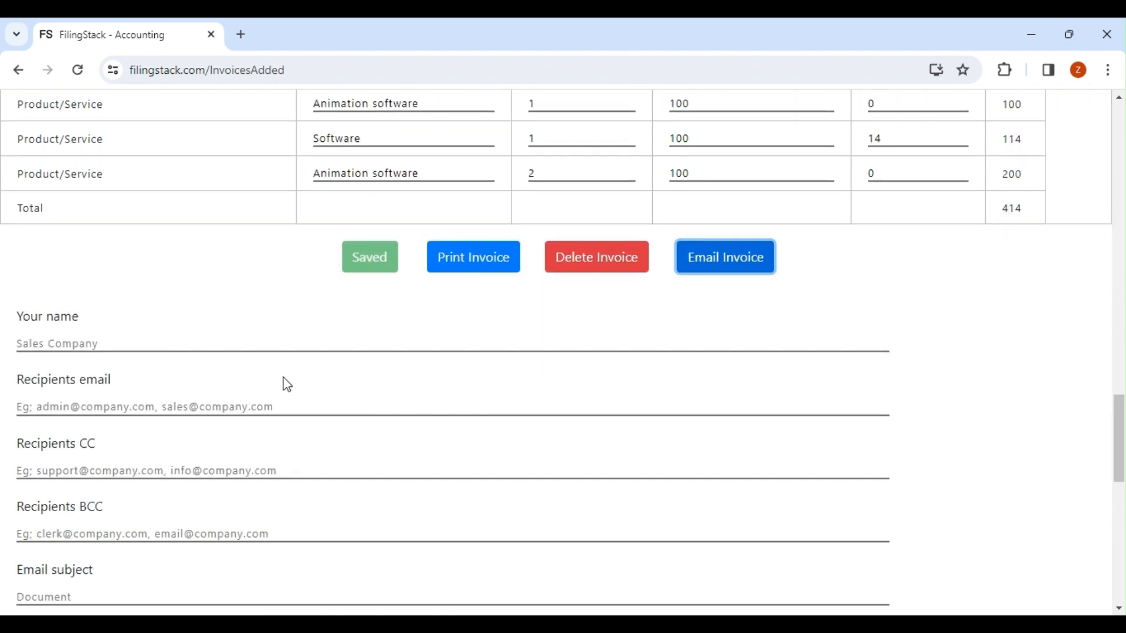
scroll(264, 396, "down", 3)
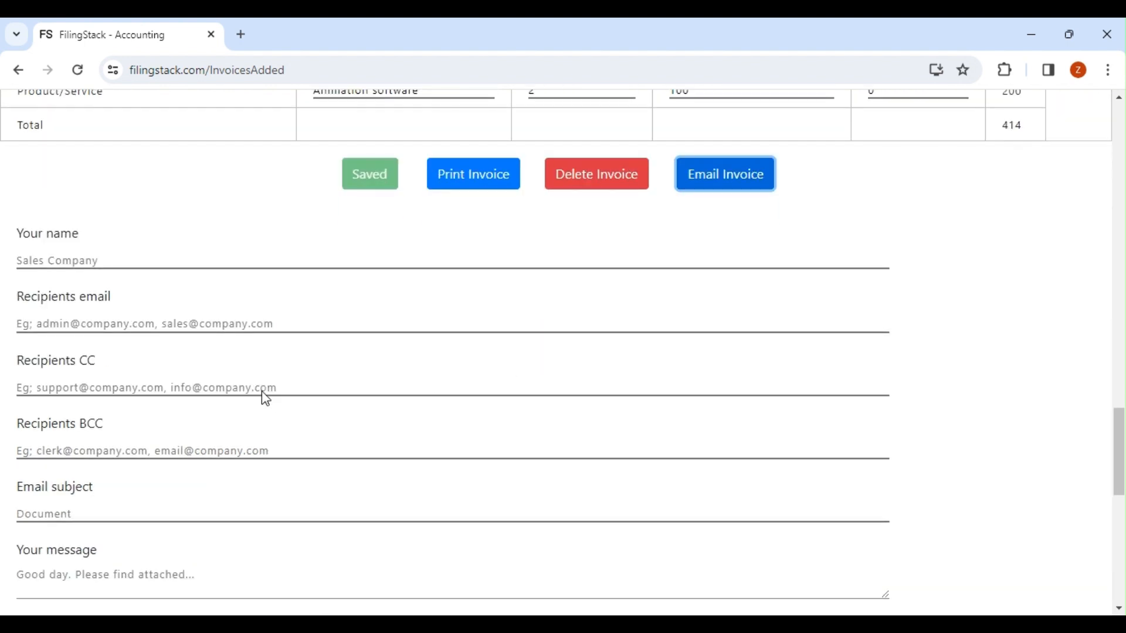
scroll(262, 390, "up", 1)
scroll(265, 399, "up", 15)
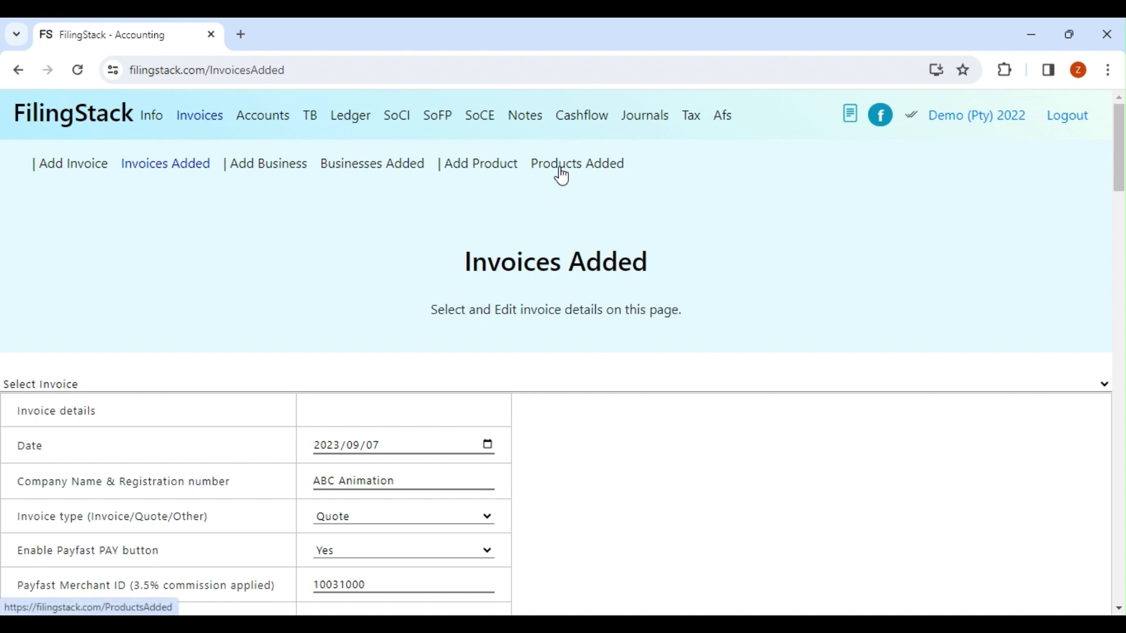
Examine the invoice link options for the 15000 FEE INCOME entry in the Investec account, and view the invoices overview.
left_click(275, 127)
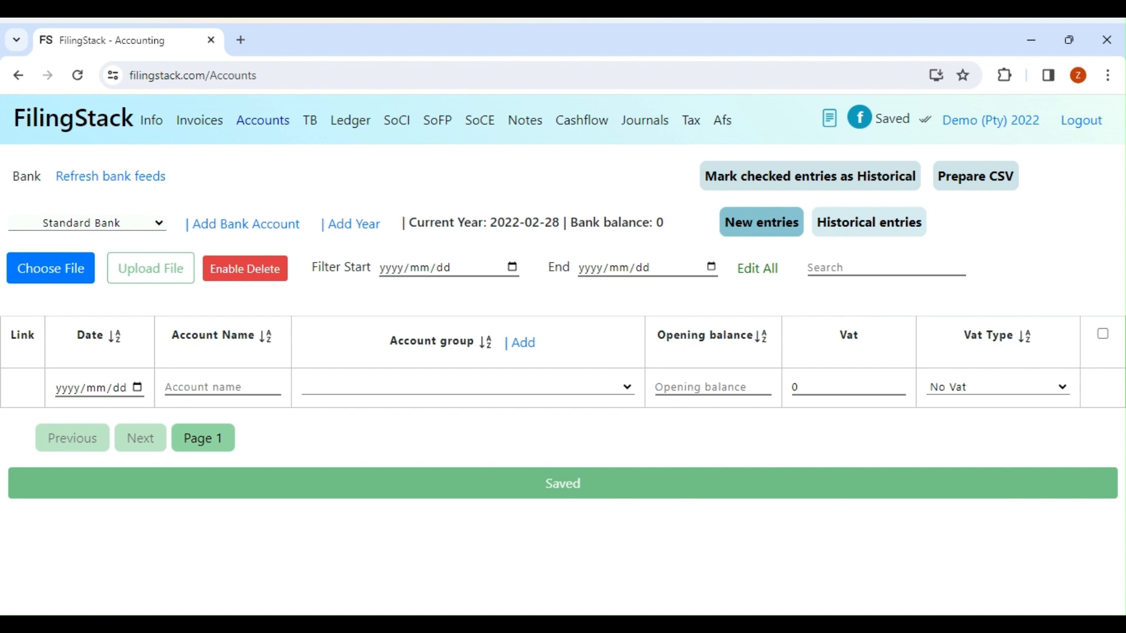
left_click(112, 305)
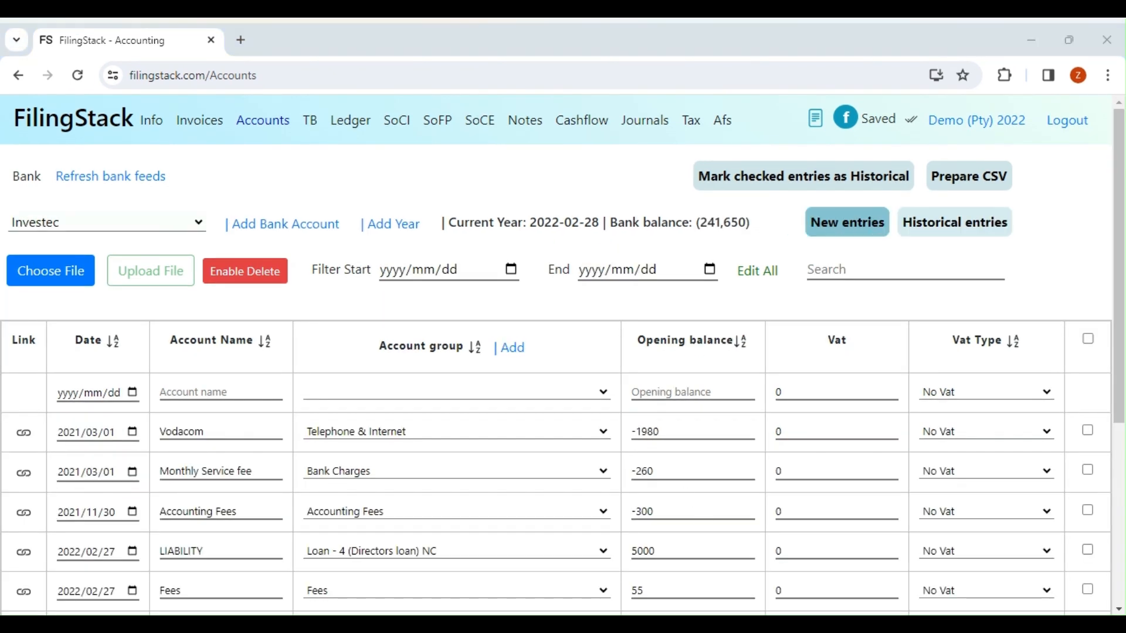
scroll(449, 381, "down", 4)
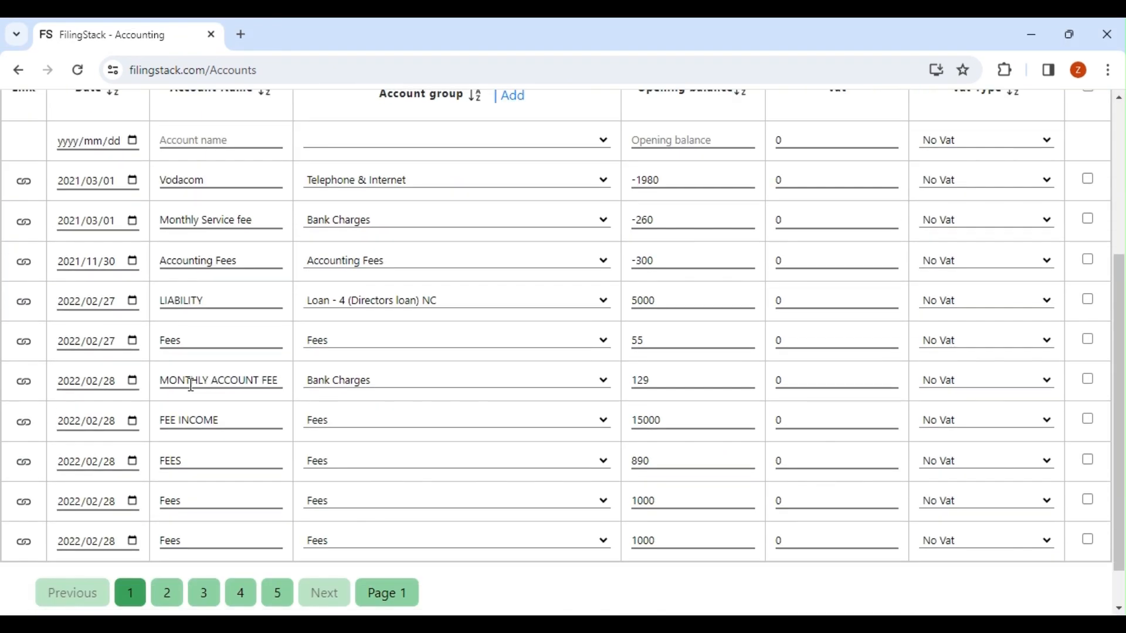
left_click(24, 422)
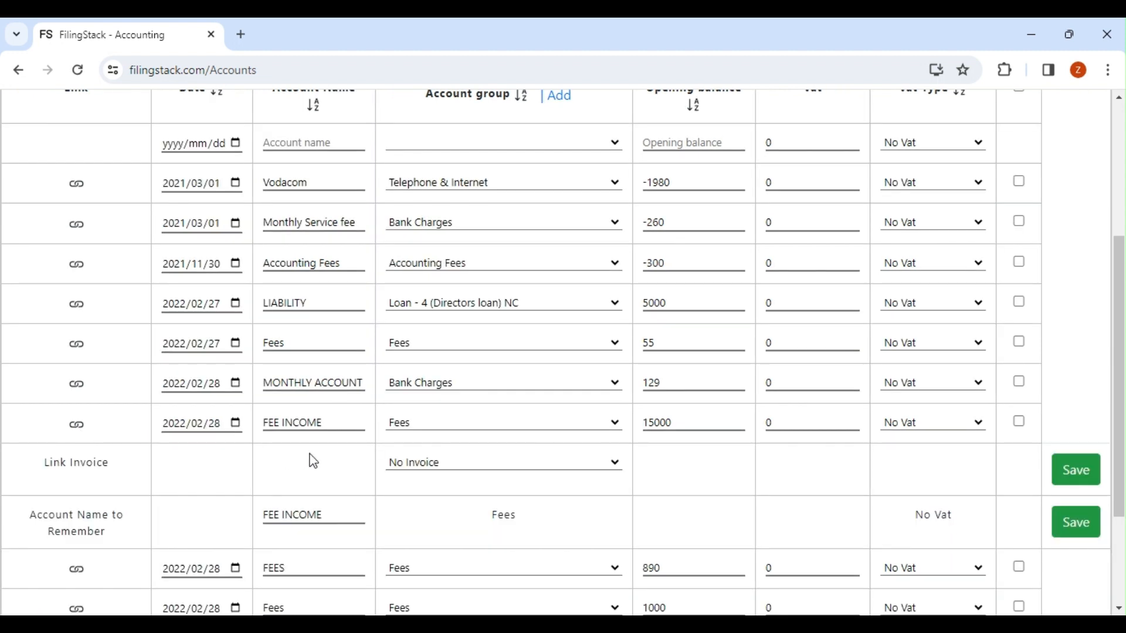
left_click(411, 467)
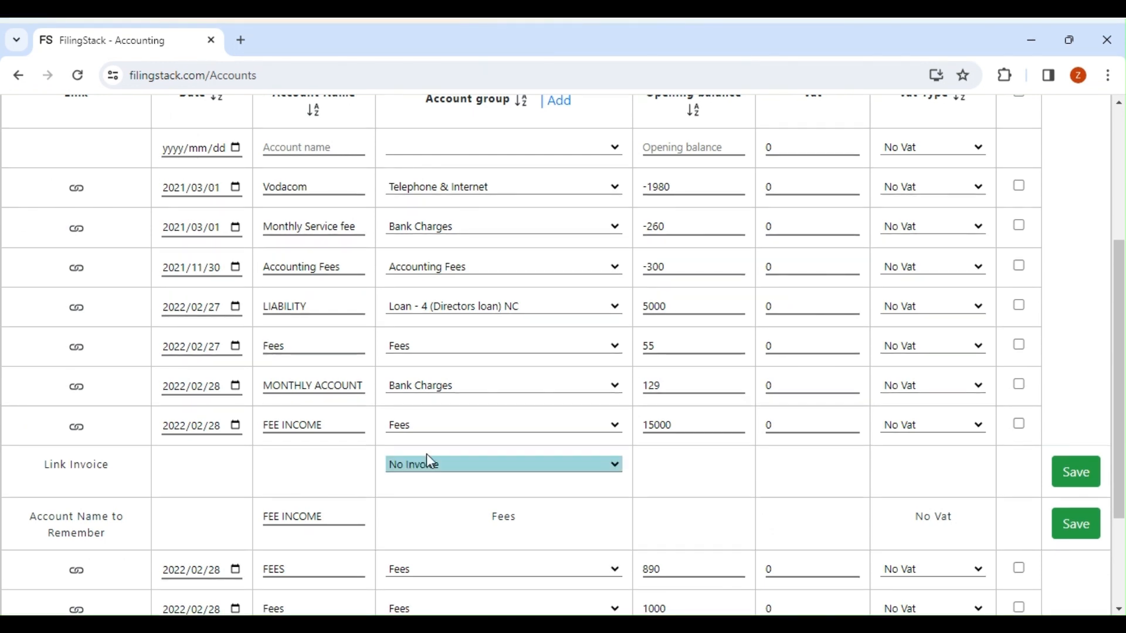
scroll(364, 376, "up", 5)
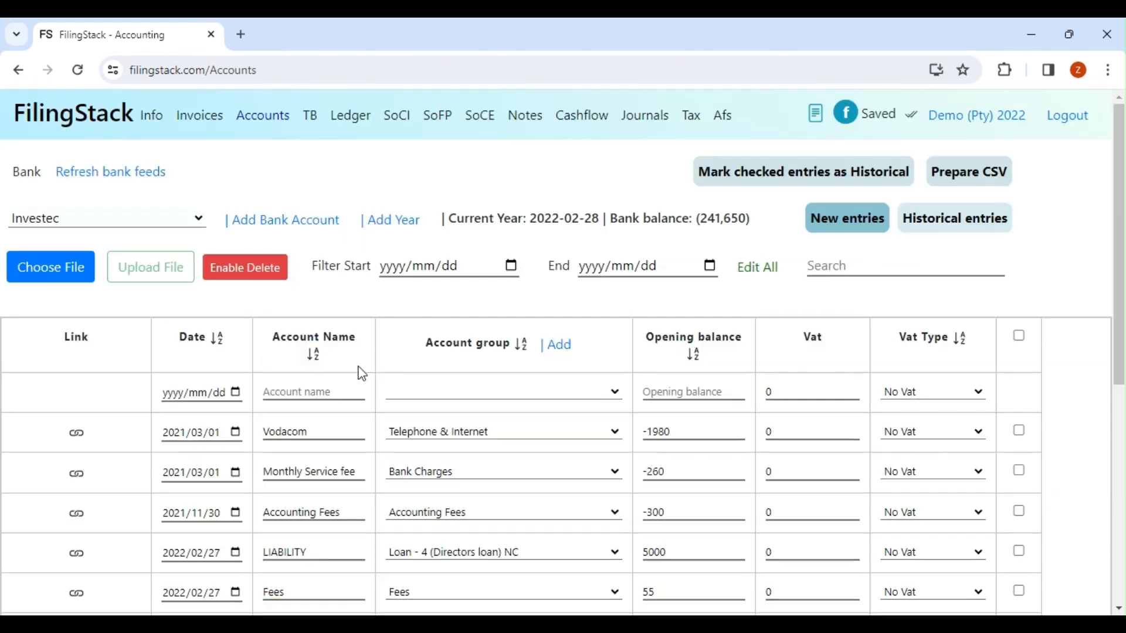
left_click(216, 125)
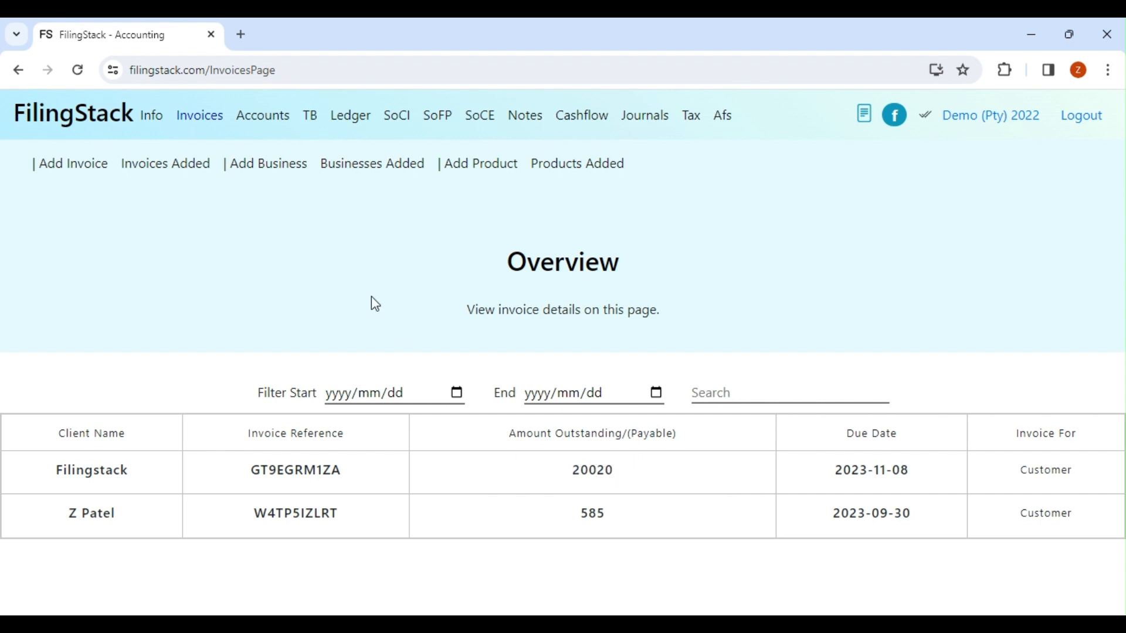
Link the 15000 FEE INCOME entry in the Investec account to the Filingstack invoice, save it, and check the invoices overview.
left_click(274, 126)
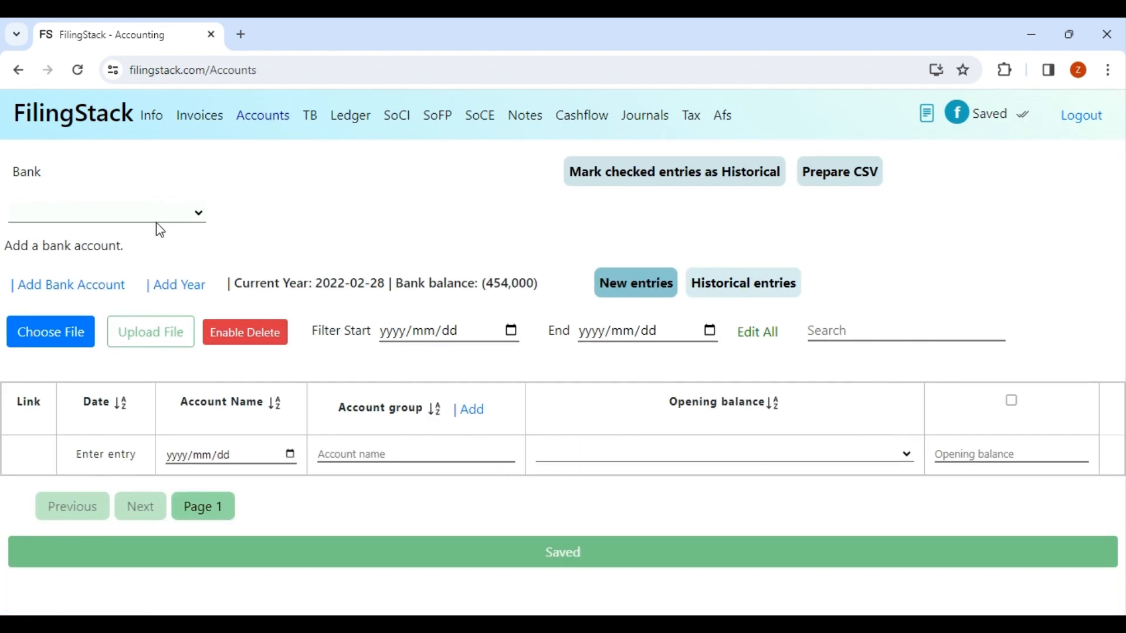
scroll(159, 252, "down", 1)
scroll(162, 260, "down", 5)
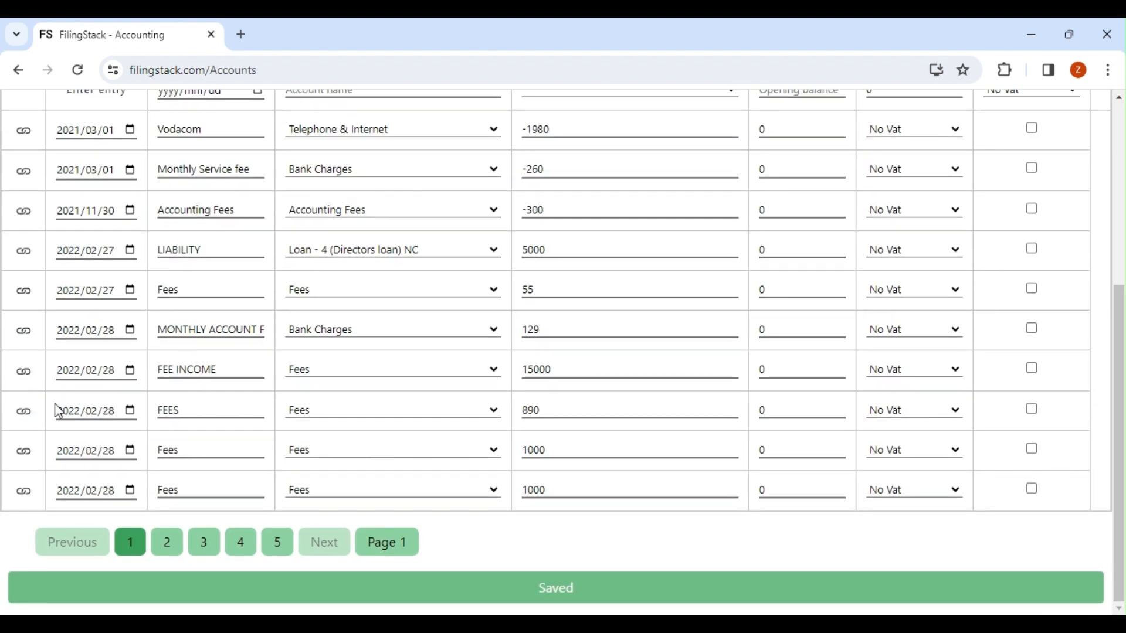
left_click(26, 379)
scroll(411, 387, "down", 2)
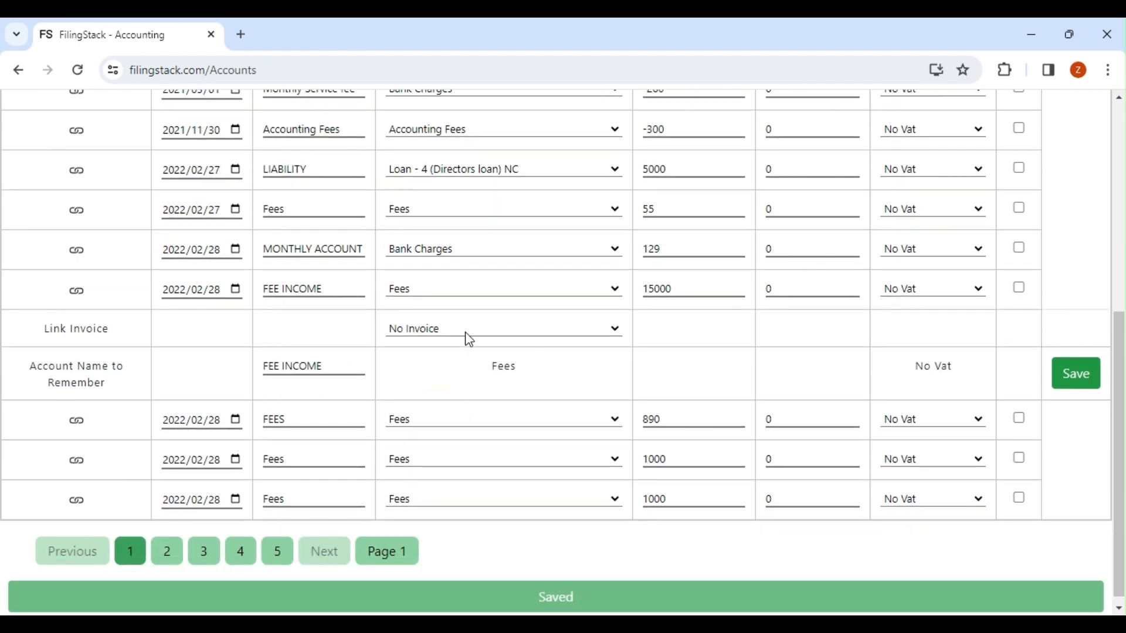
left_click(469, 331)
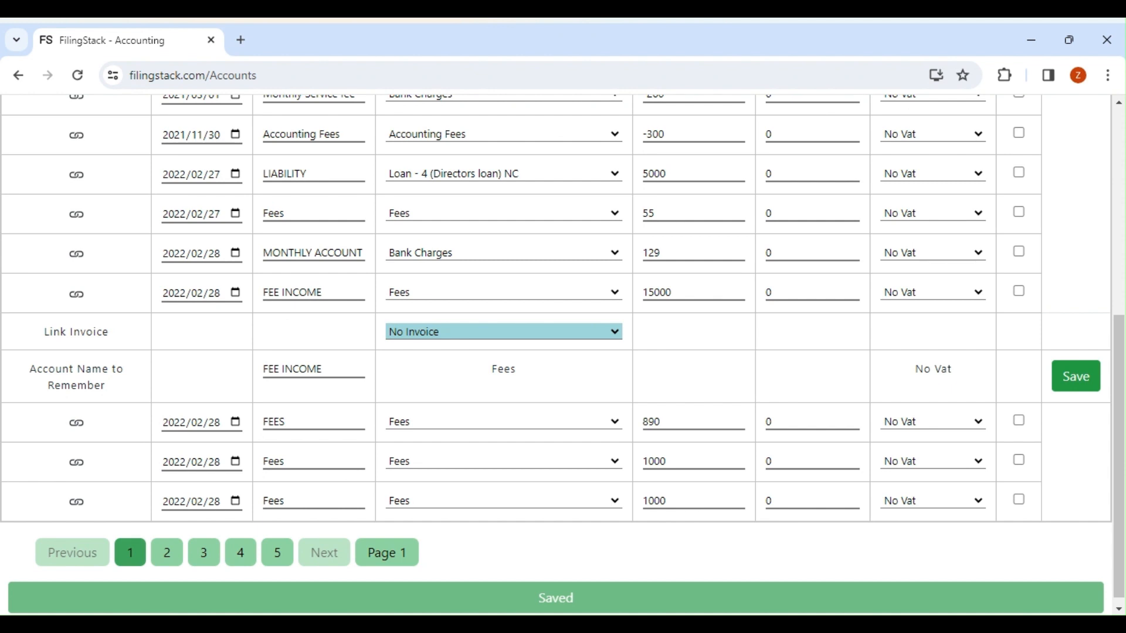
left_click(478, 370)
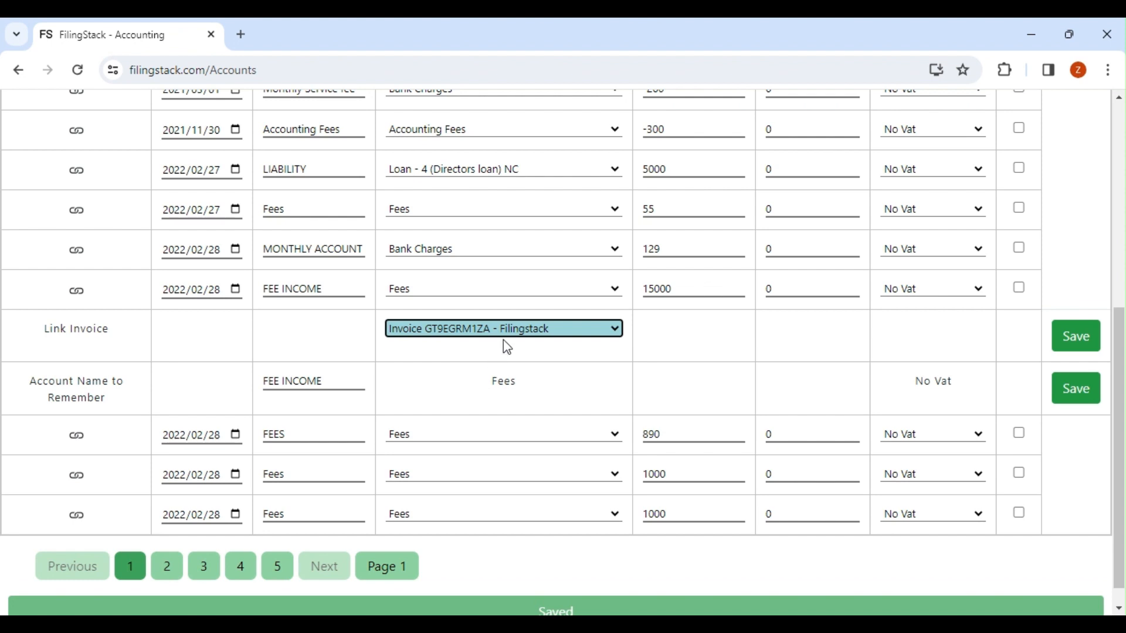
left_click(1073, 344)
scroll(215, 275, "up", 5)
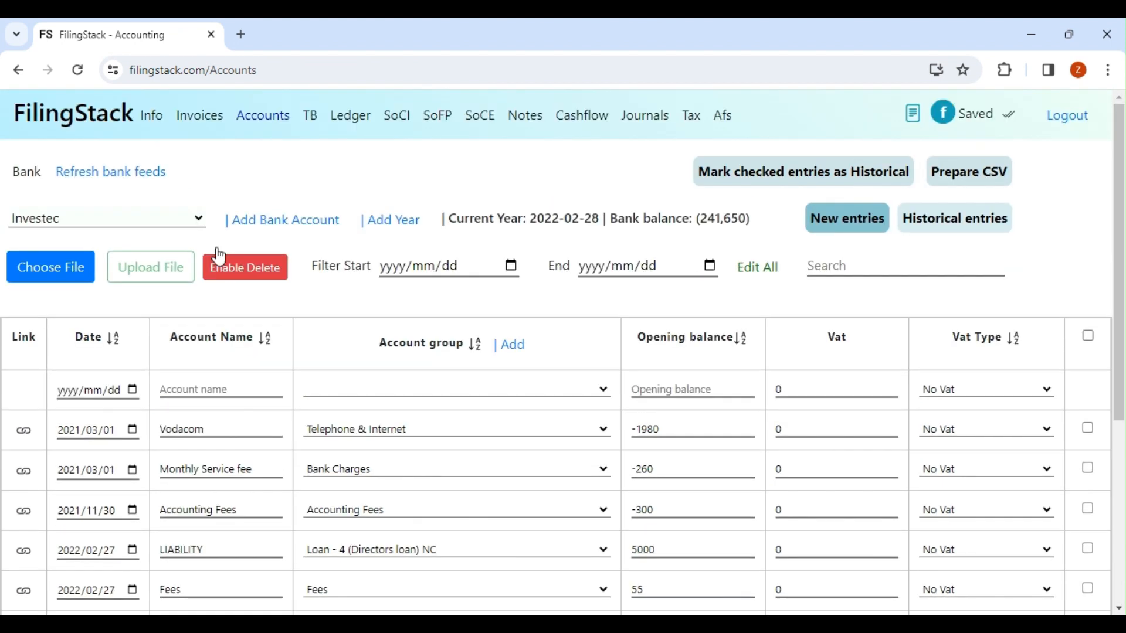
left_click(216, 116)
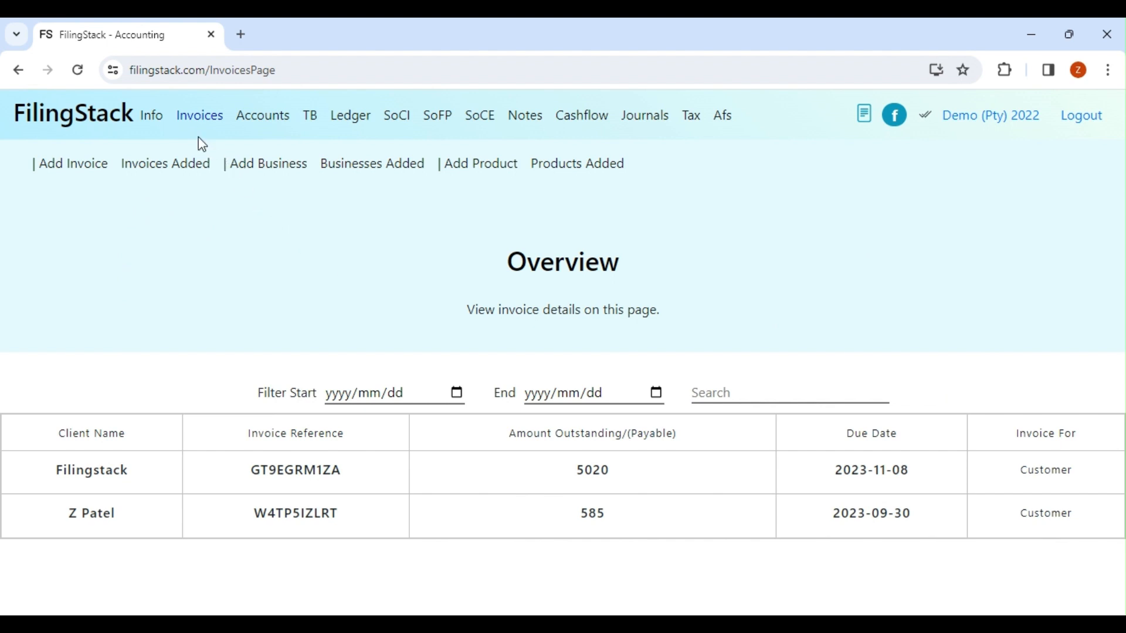
Open the Payments page and examine the plan features, PDF page limit, monthly pricing, PayFast details and other billing options.
left_click(152, 117)
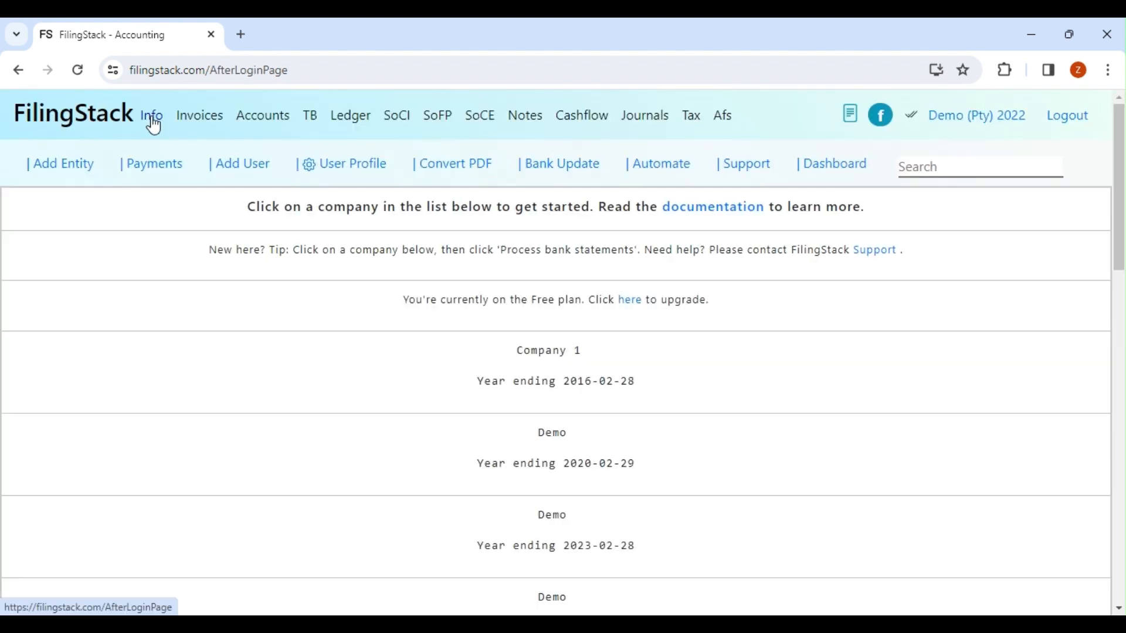
left_click(157, 165)
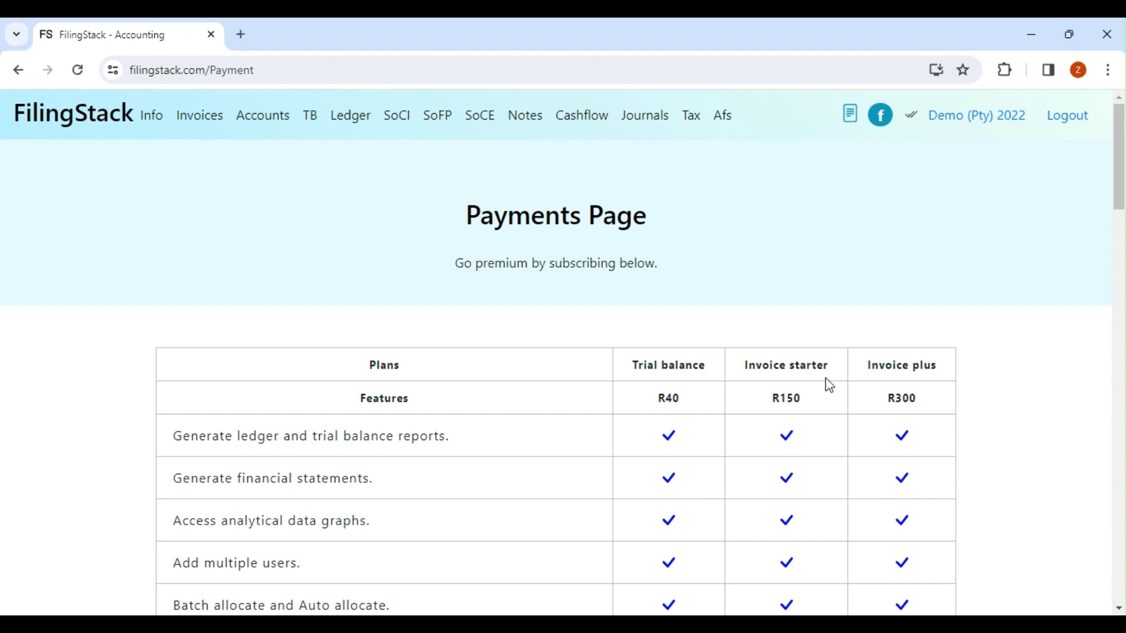
scroll(830, 385, "down", 9)
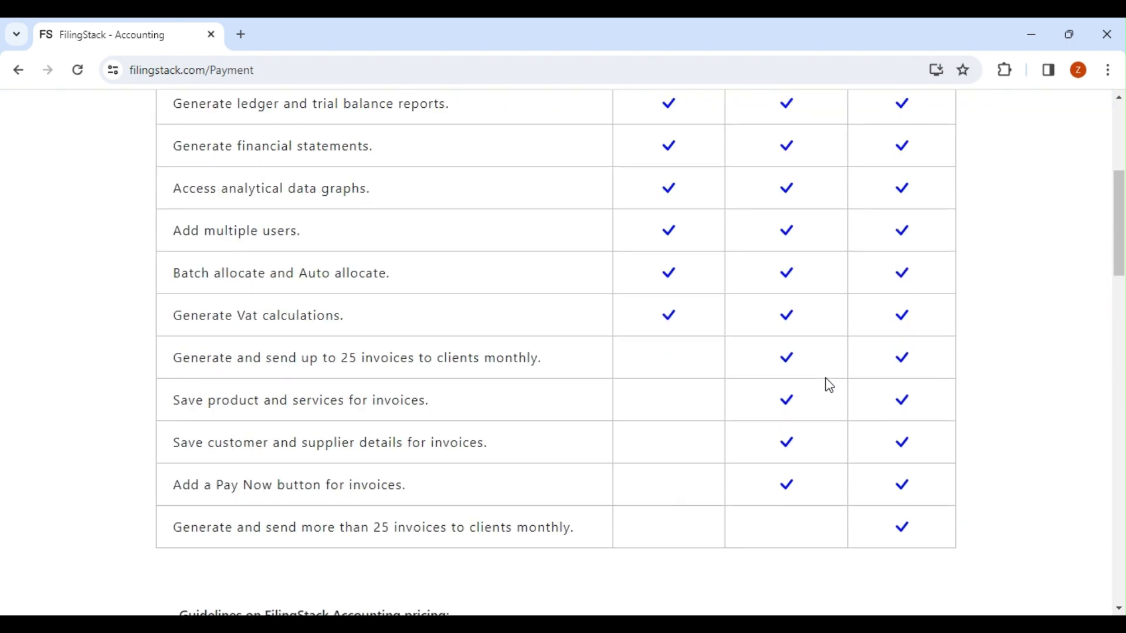
scroll(830, 385, "down", 12)
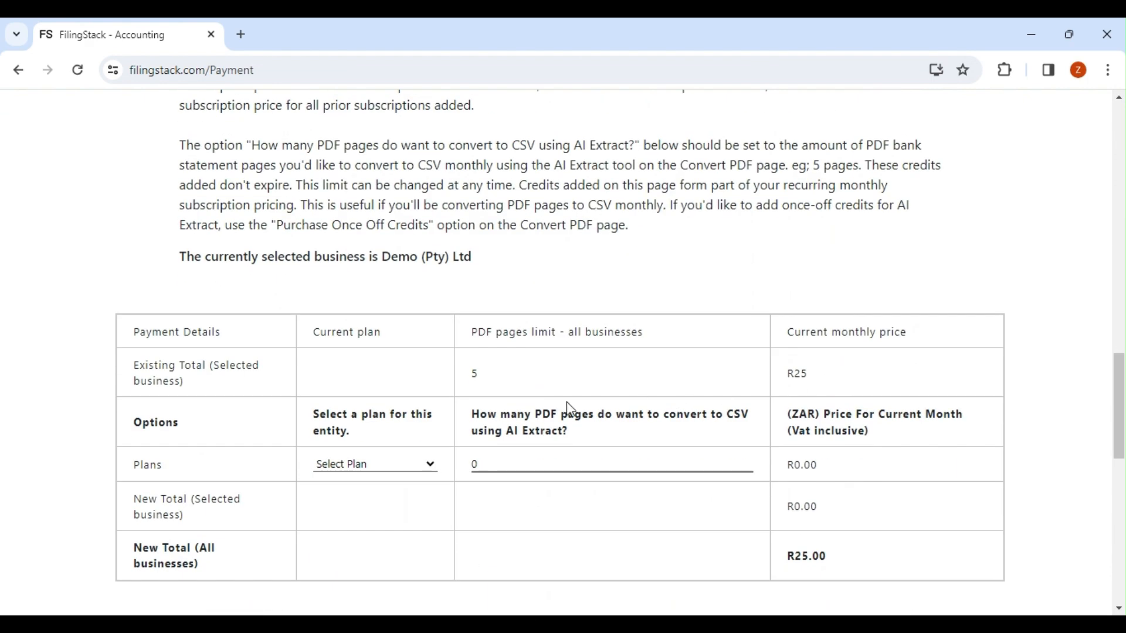
scroll(644, 413, "down", 11)
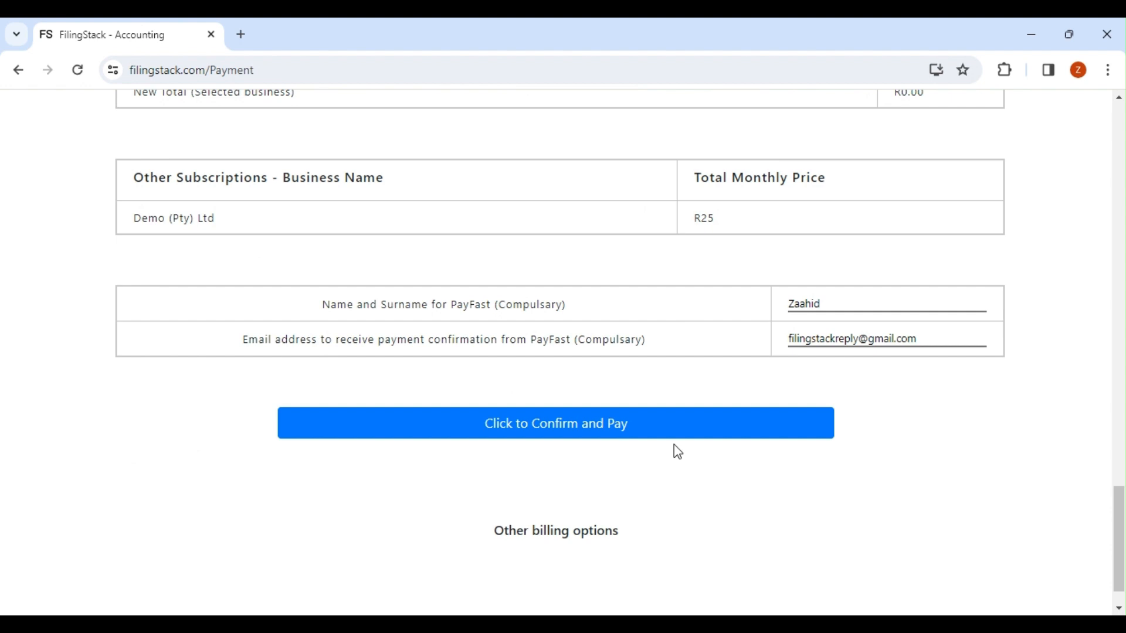
scroll(674, 445, "down", 1)
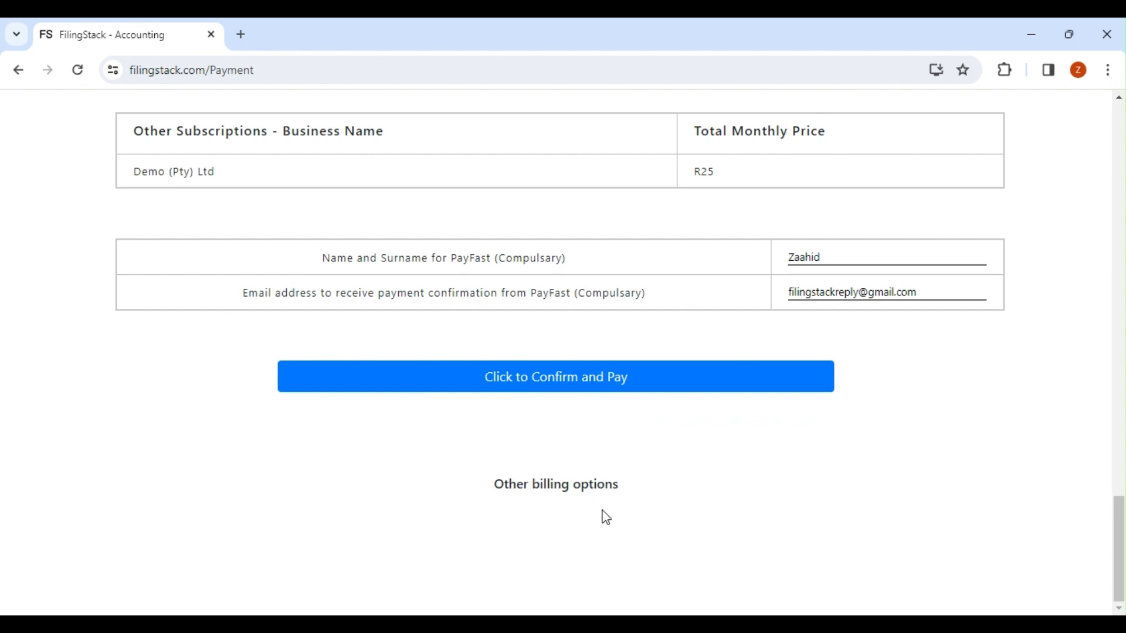
scroll(607, 518, "up", 3)
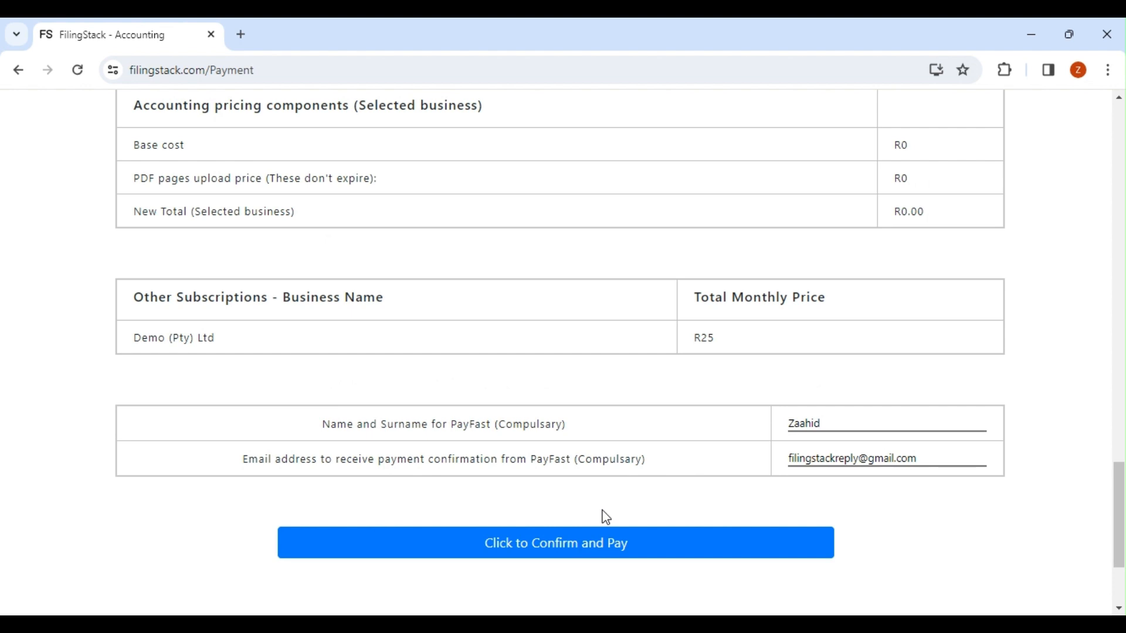
scroll(610, 501, "up", 20)
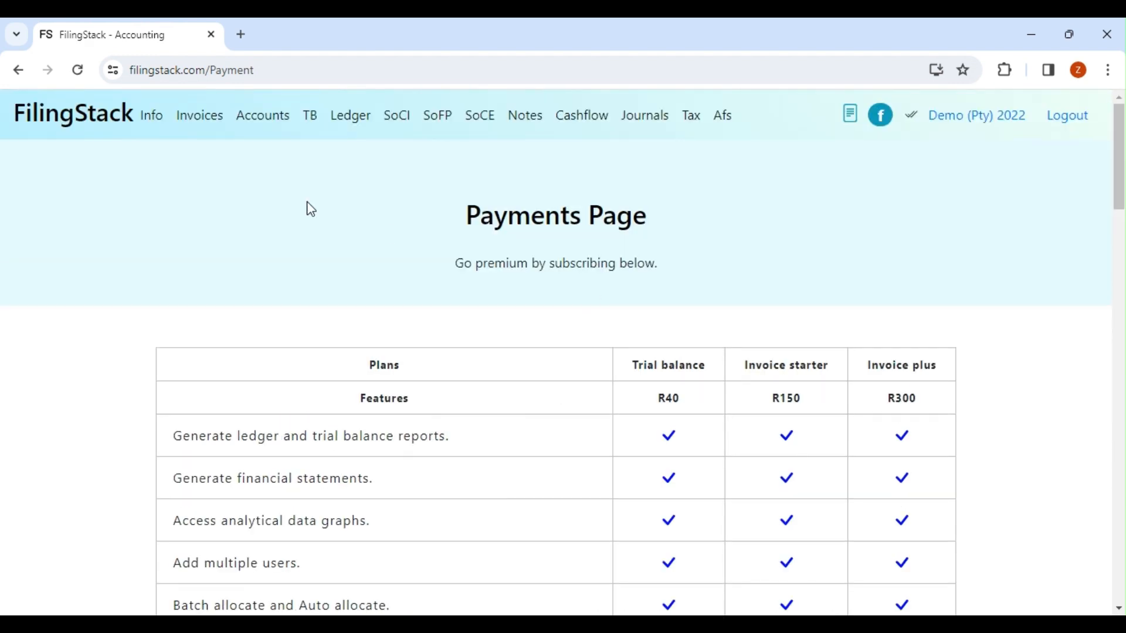
Open the Application Documentation from the public home page and look over its contents list and tutorial link.
left_click(92, 120)
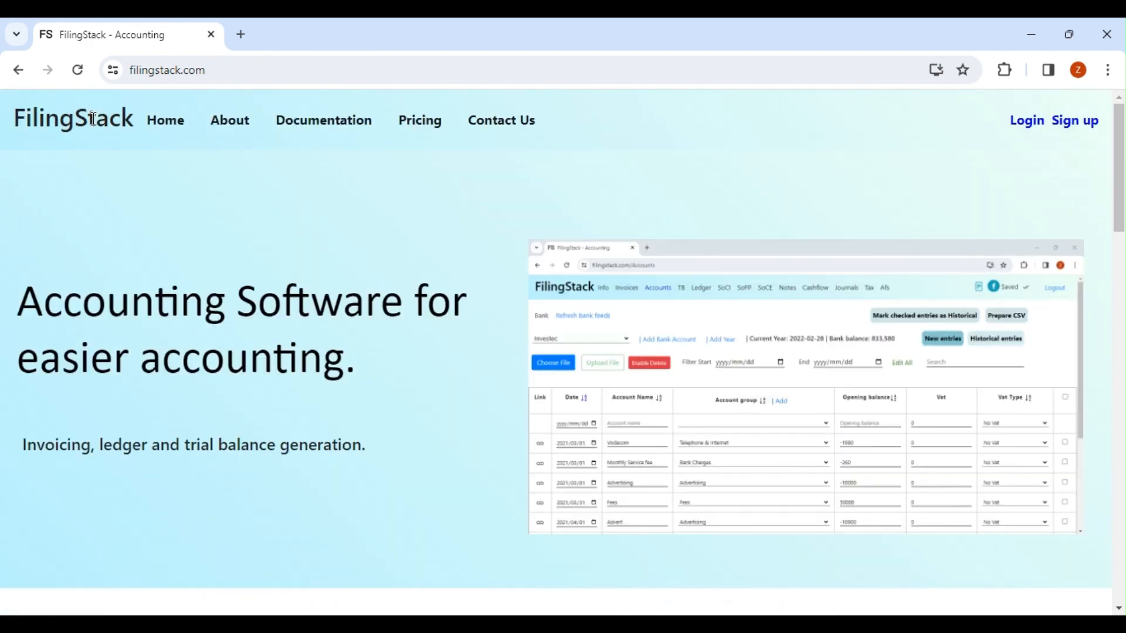
left_click(294, 128)
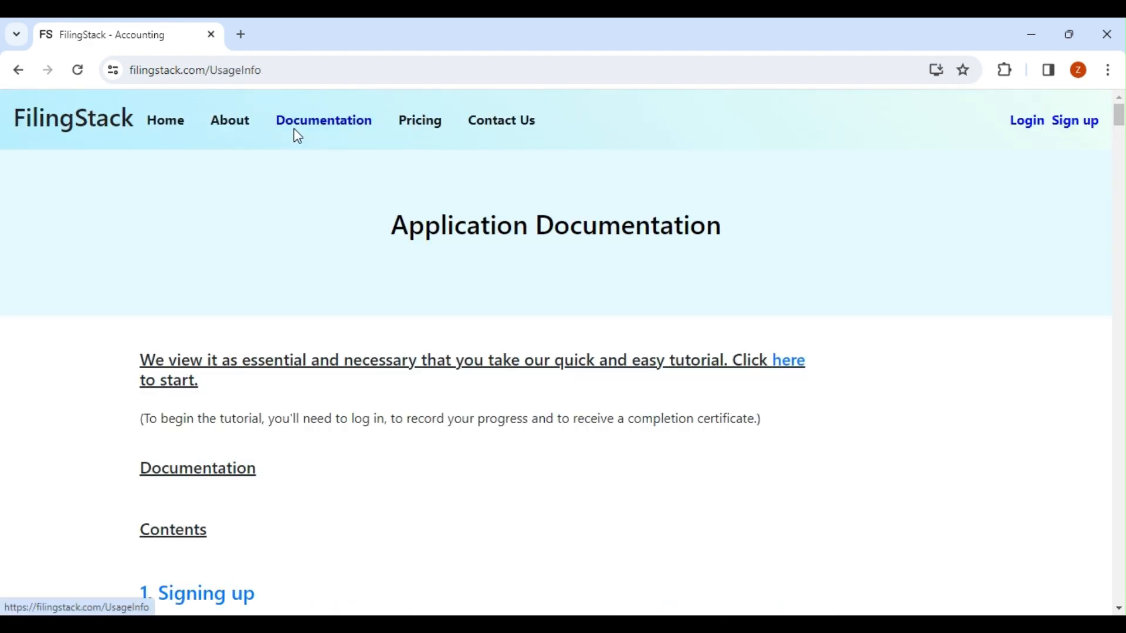
scroll(432, 287, "down", 3)
scroll(437, 292, "down", 2)
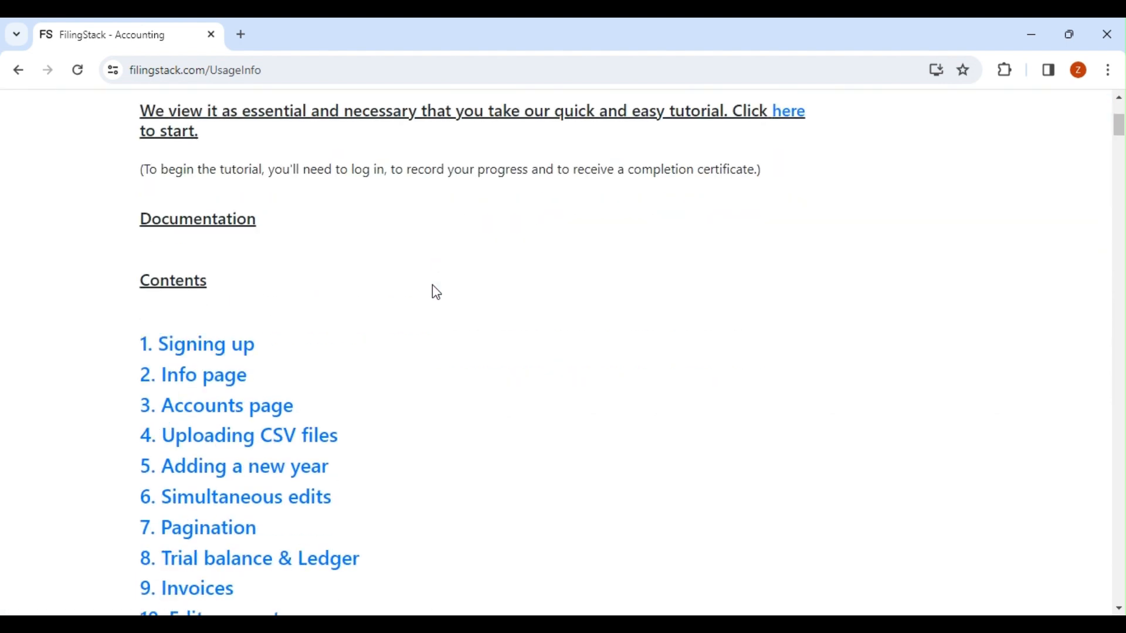
scroll(669, 238, "up", 2)
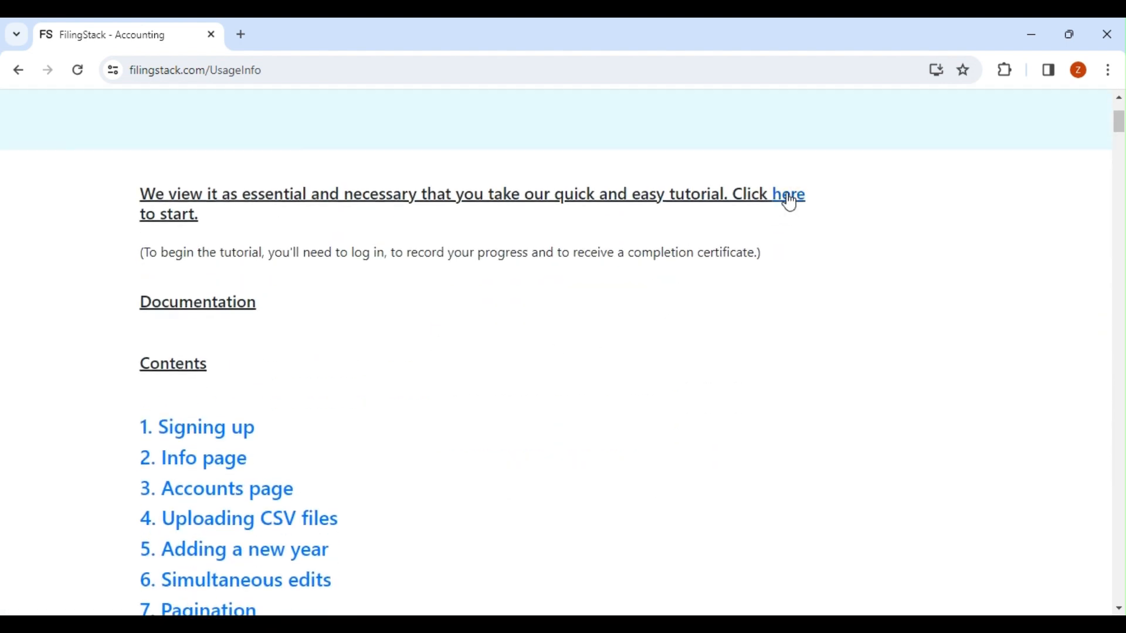